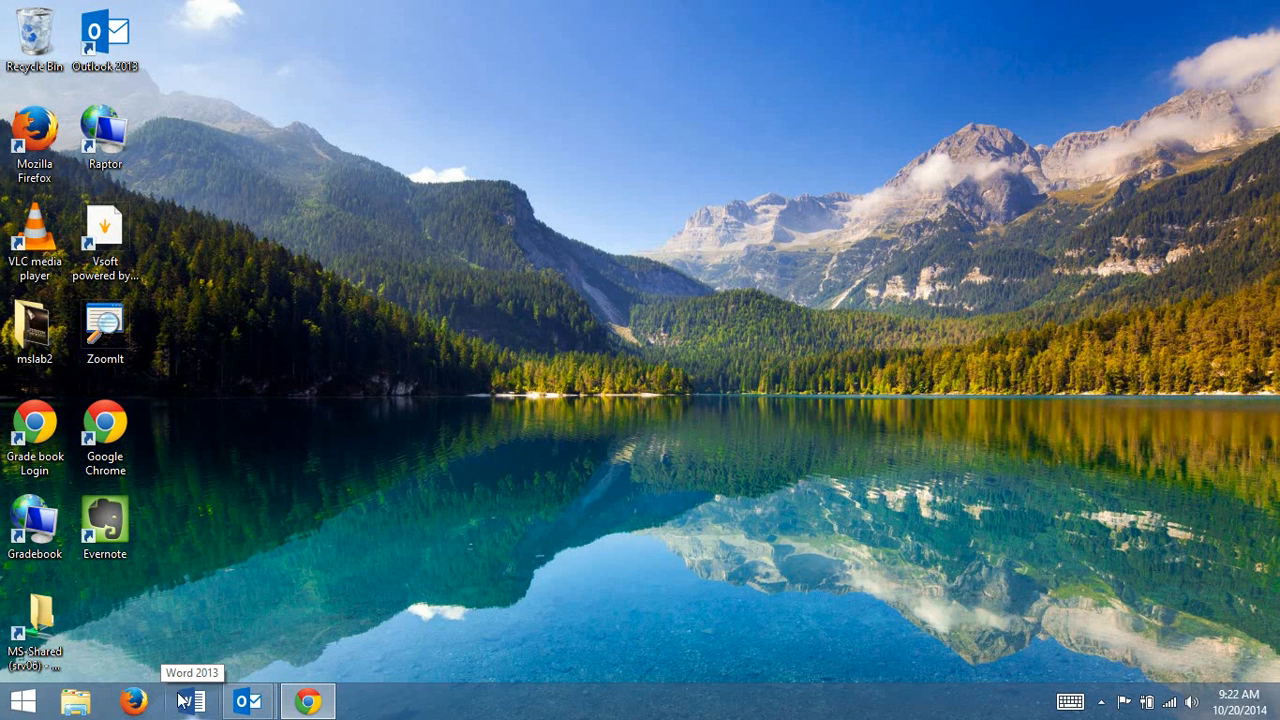
Launch Word 2013, browse the available templates, and create a blank document.
click(22, 702)
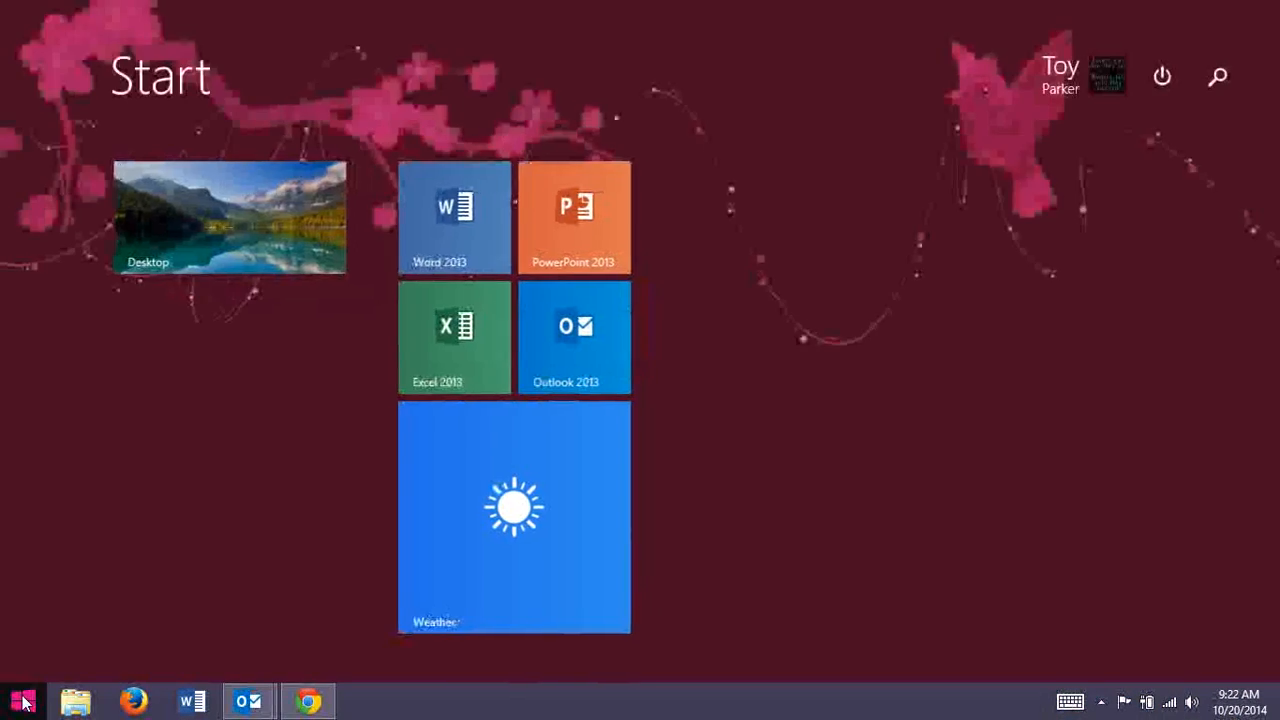
click(463, 233)
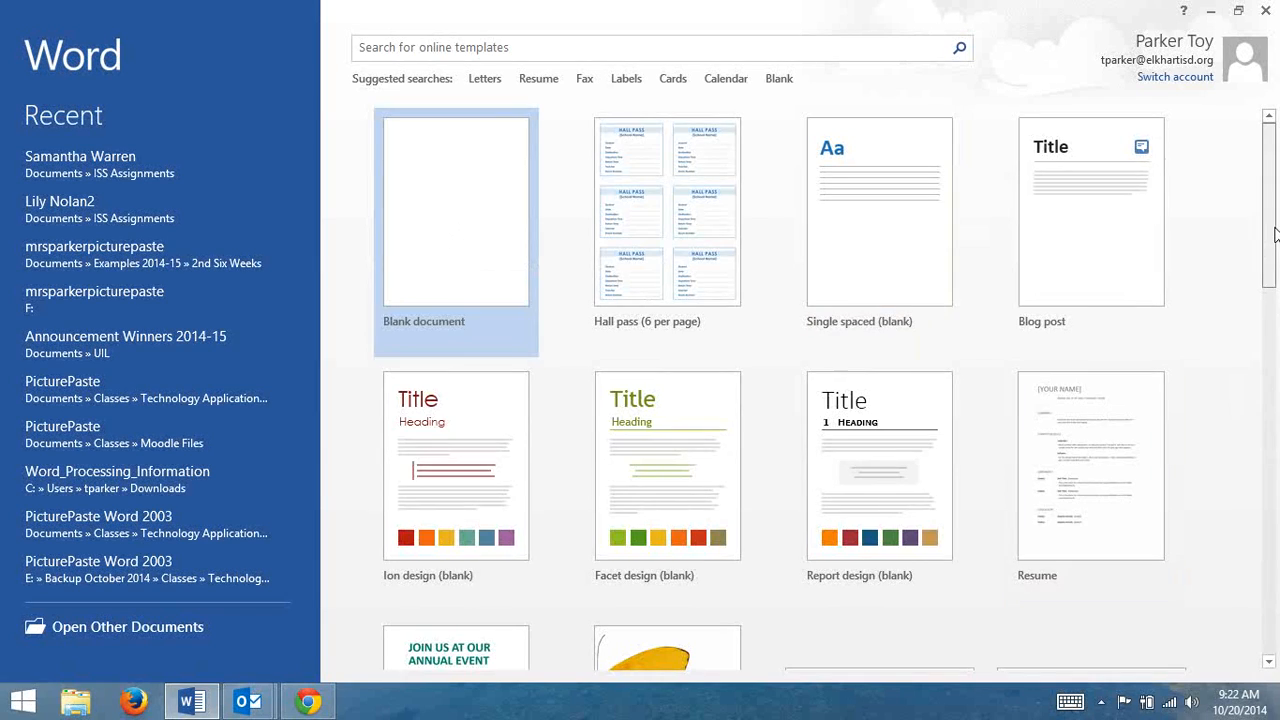
drag(1273, 253, 1274, 624)
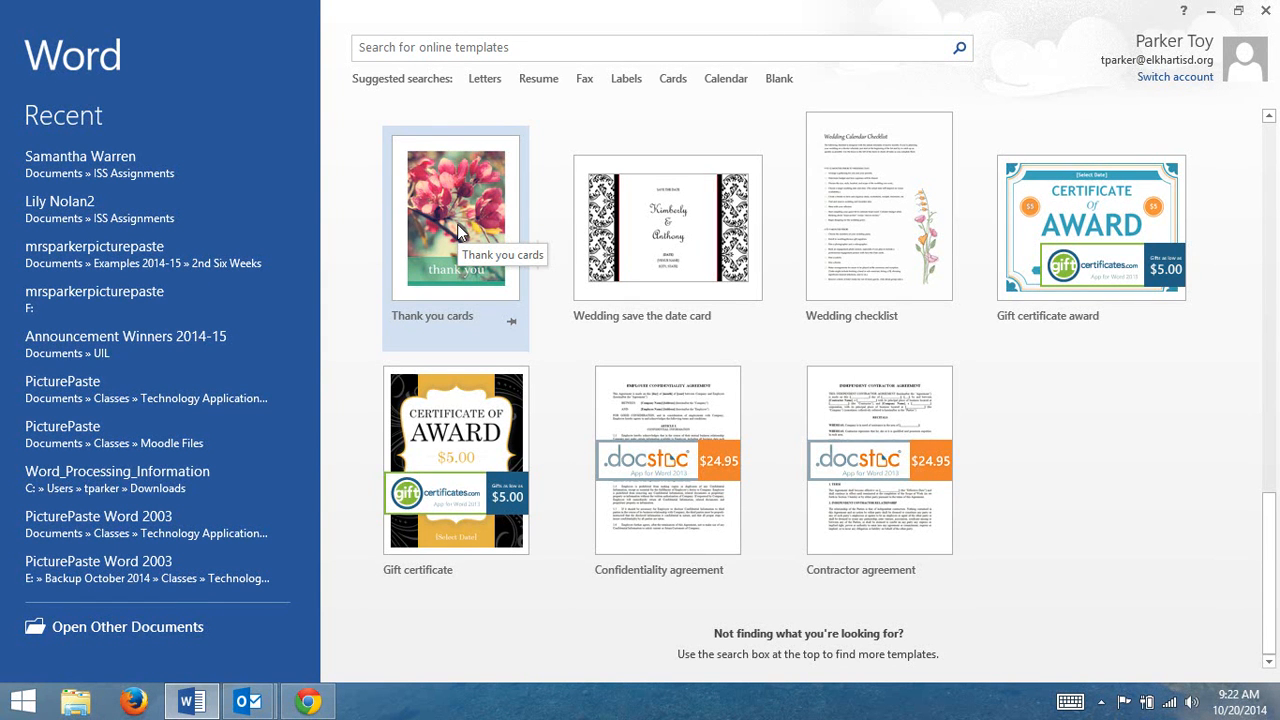
drag(1269, 560, 1268, 178)
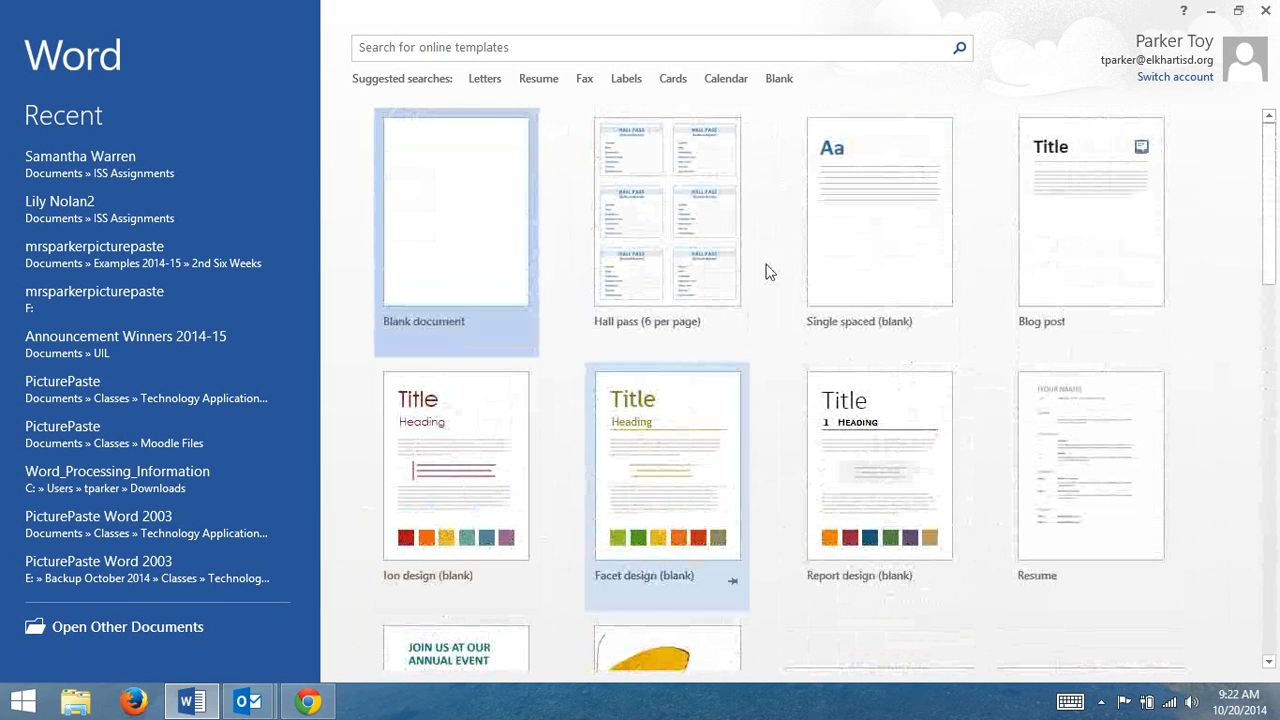
click(553, 46)
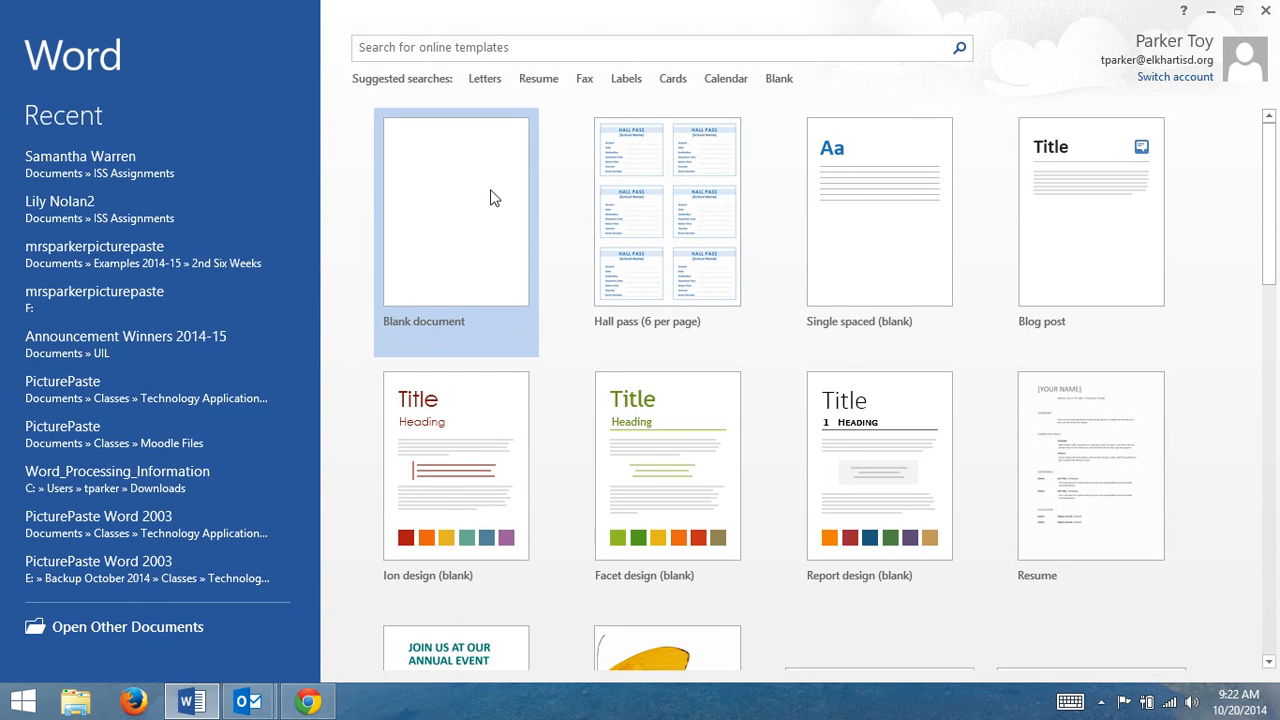
click(449, 185)
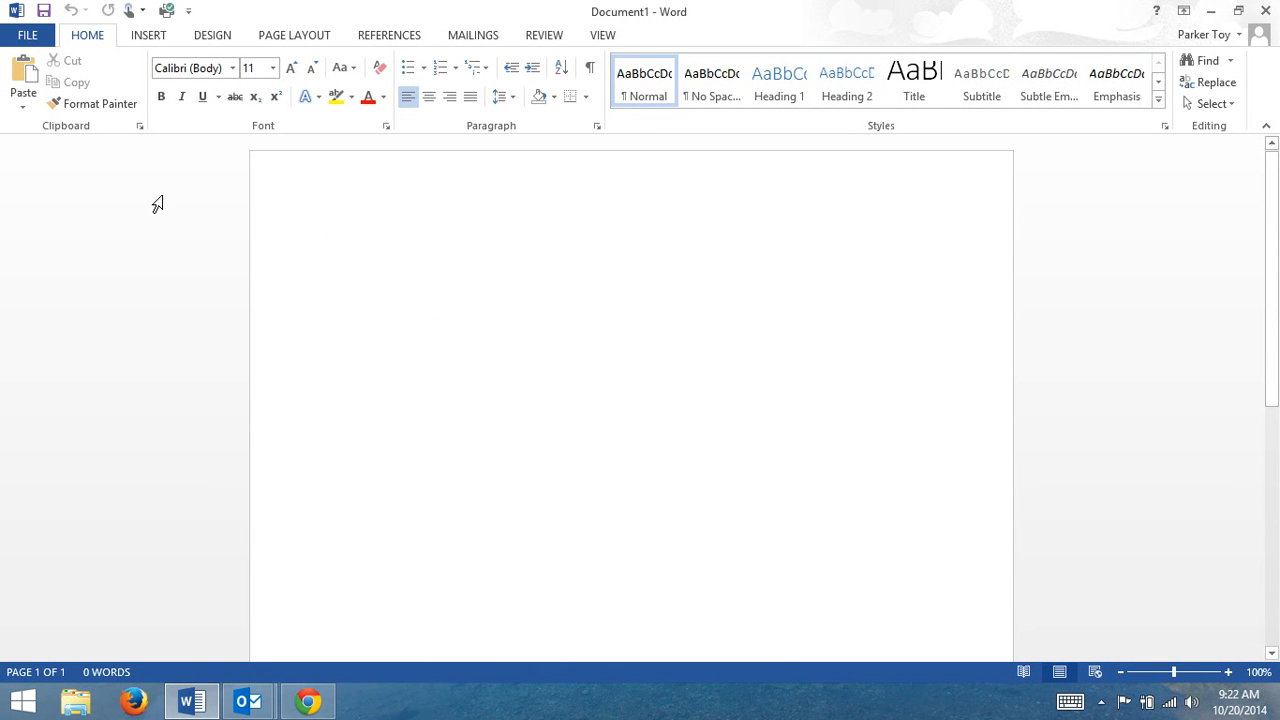
Examine the file commands and the Insert, Design, Page Layout, References, Mailings, Review and View tools, ending on the Home tools.
click(27, 36)
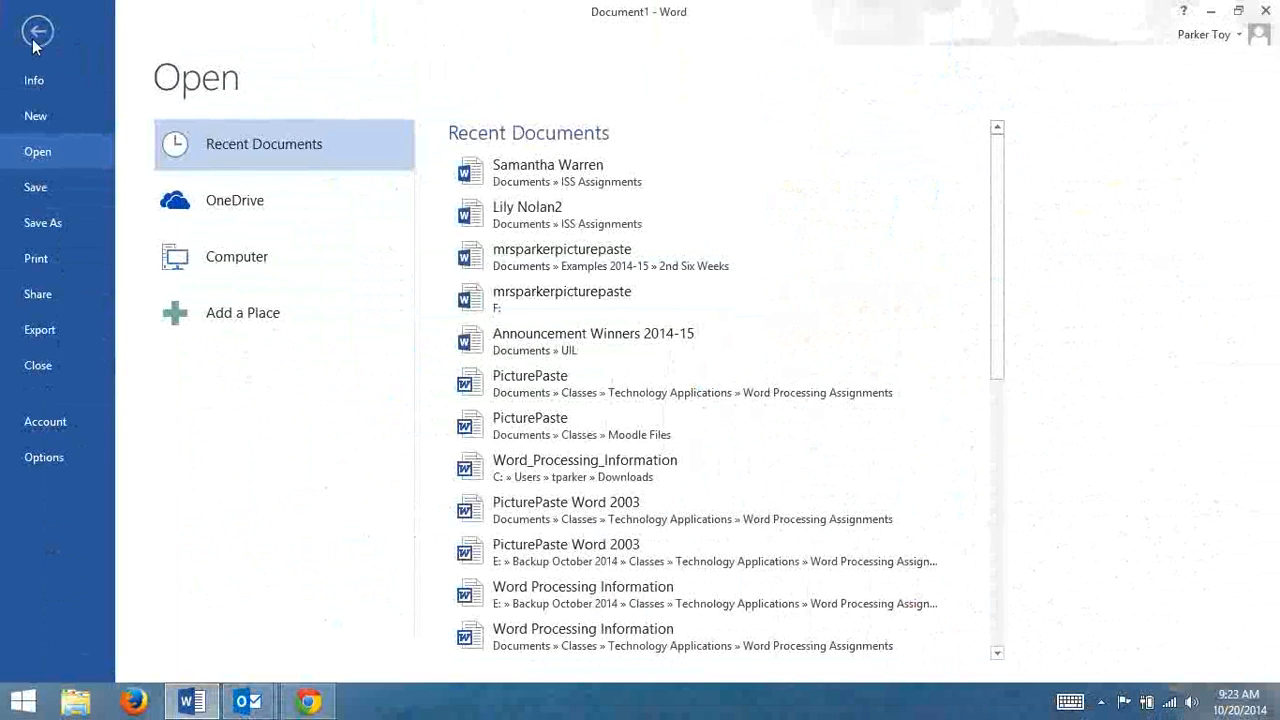
click(36, 35)
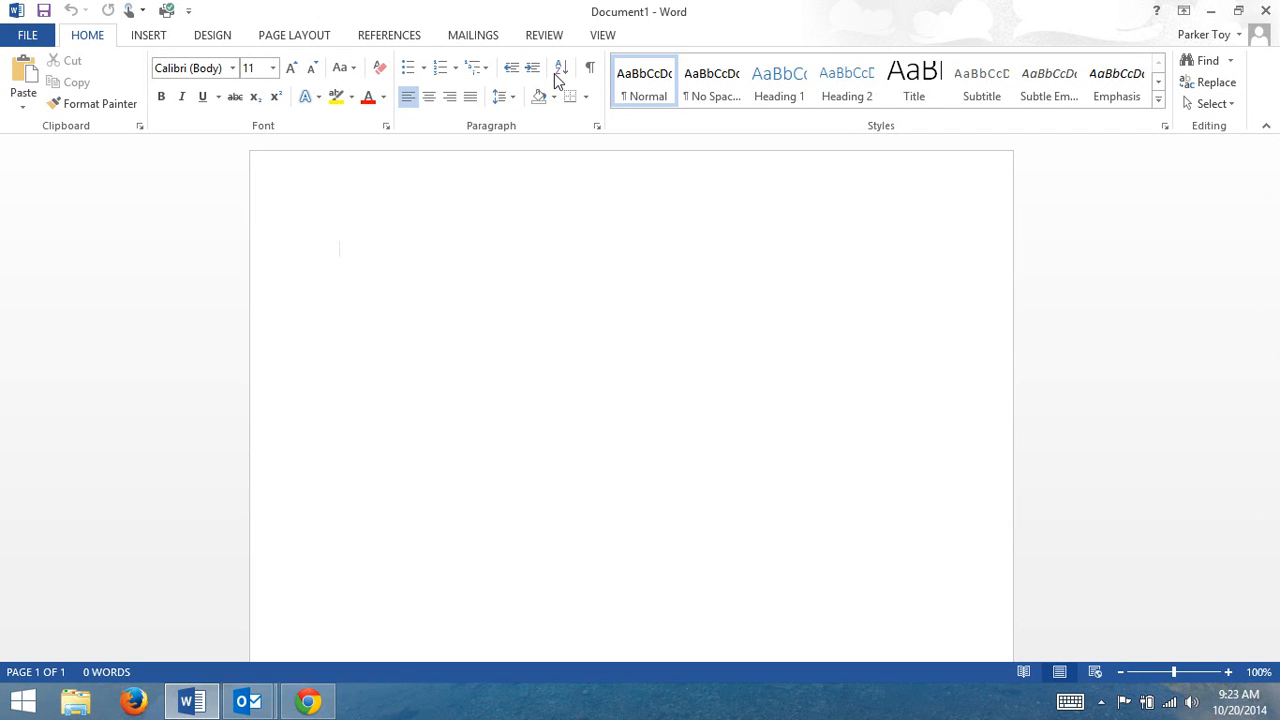
click(150, 36)
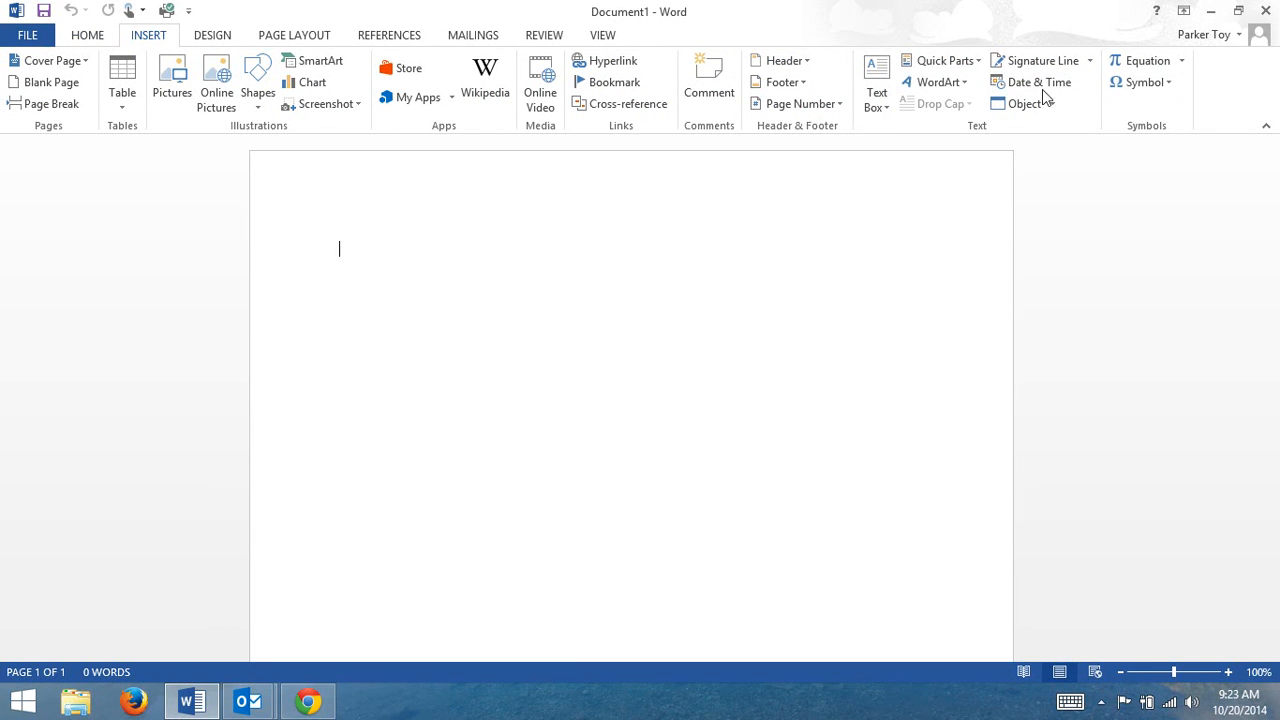
click(201, 40)
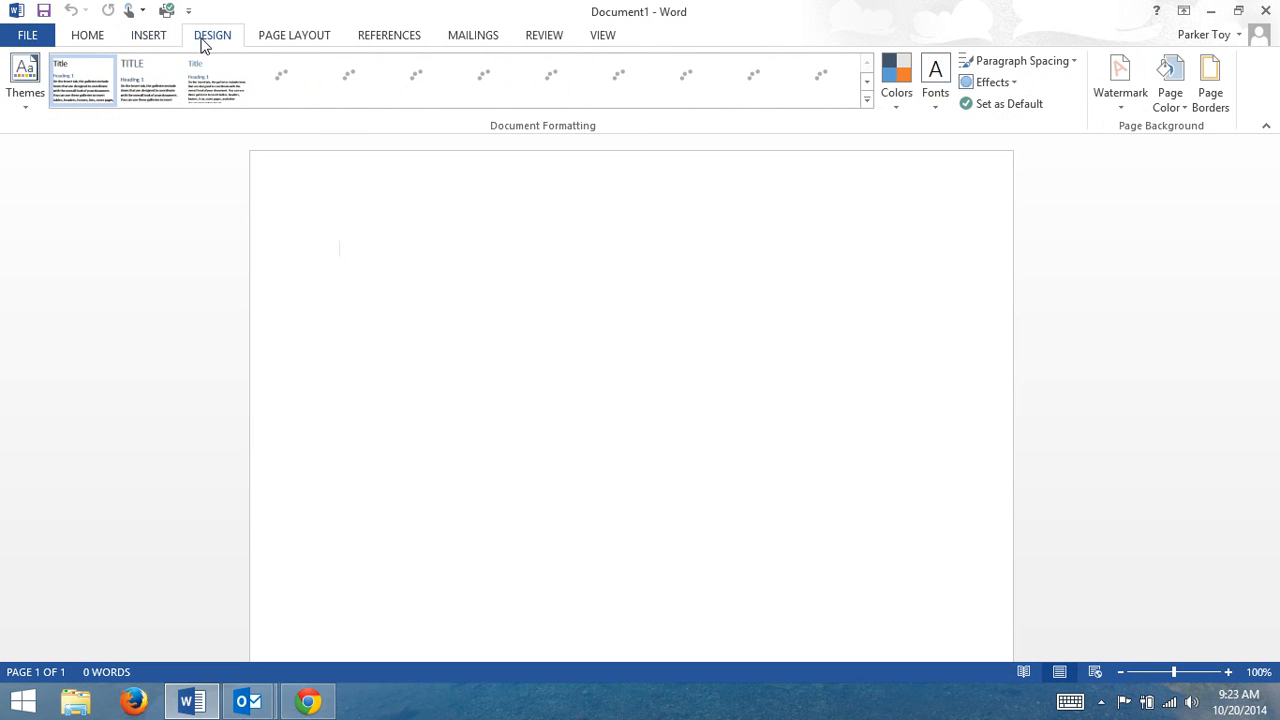
click(321, 40)
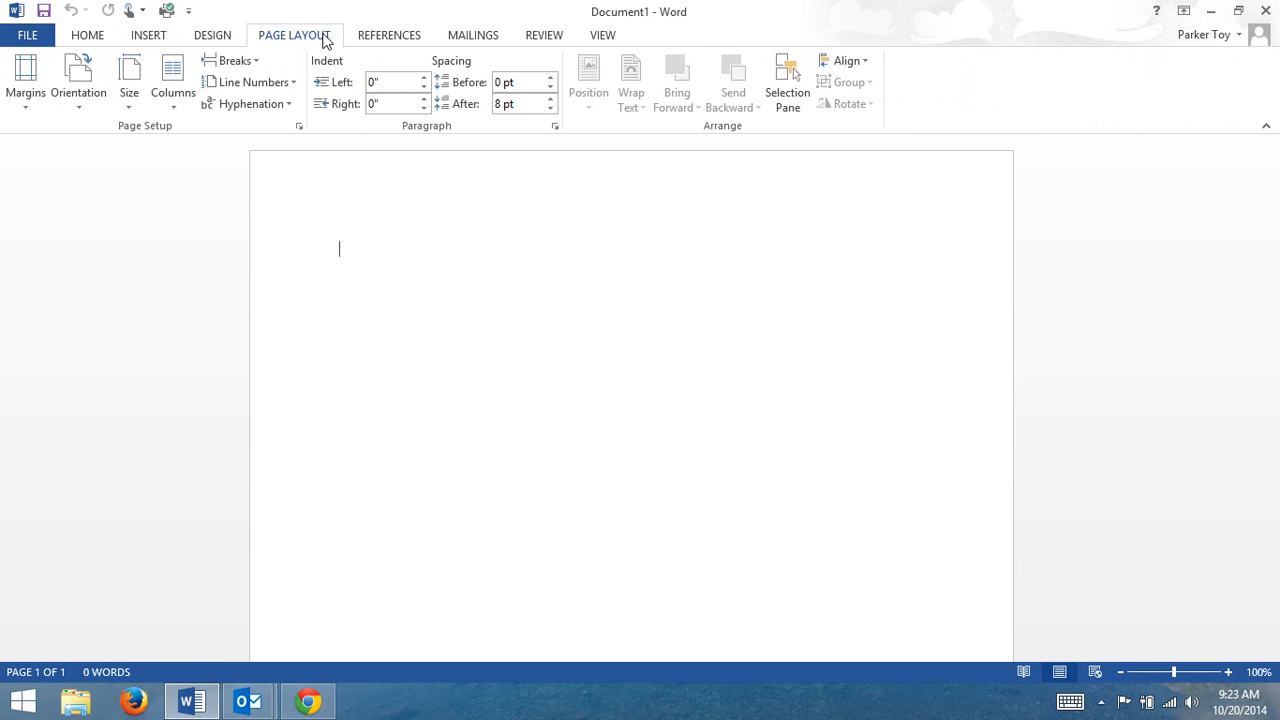
click(380, 38)
click(482, 38)
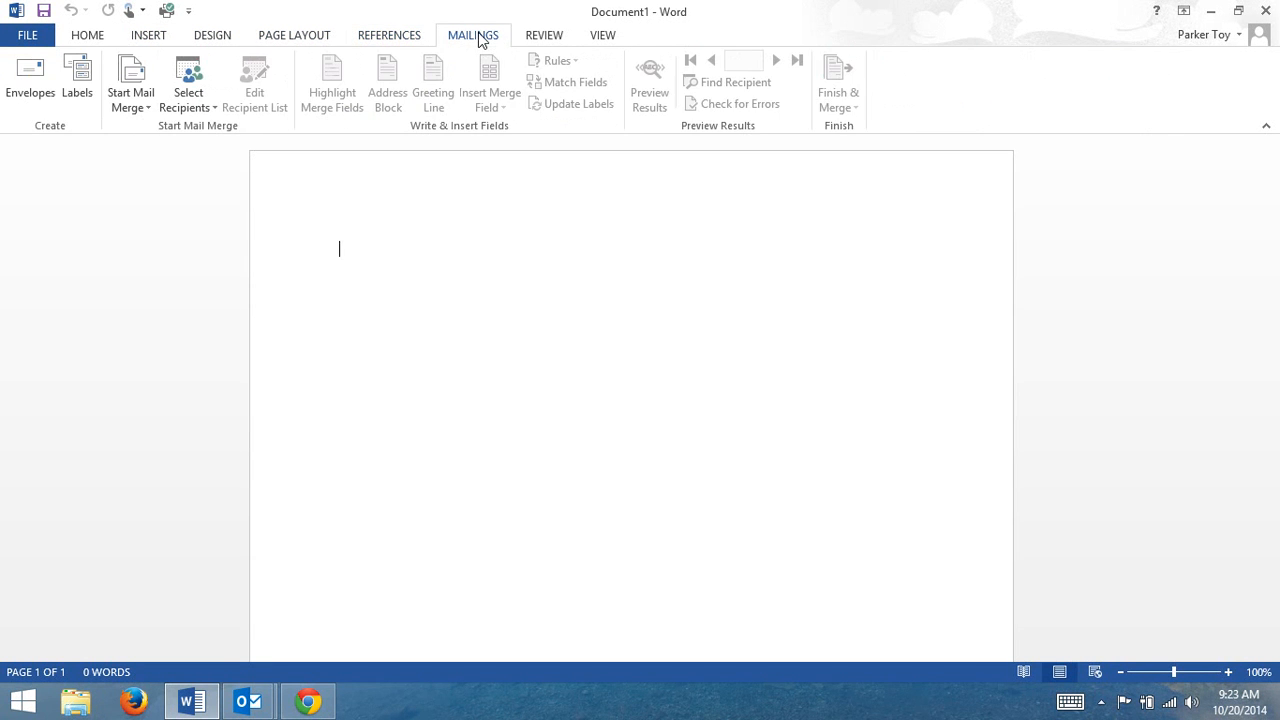
click(566, 40)
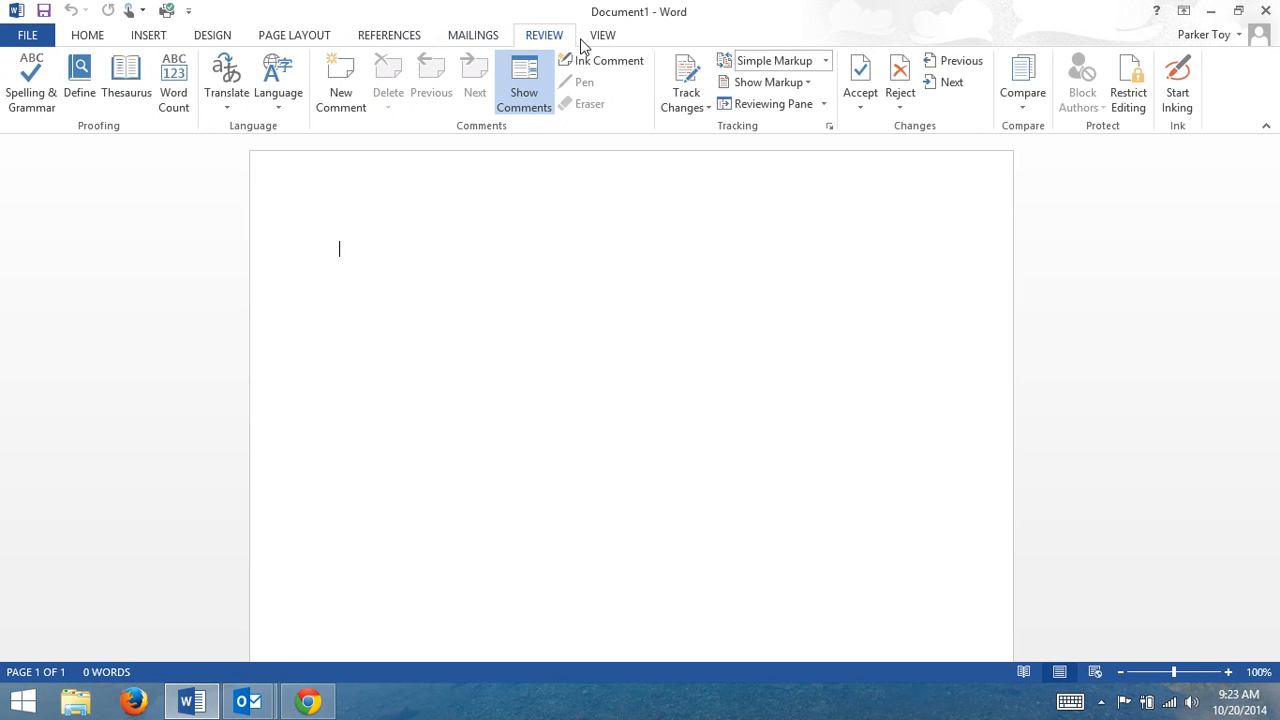
click(620, 37)
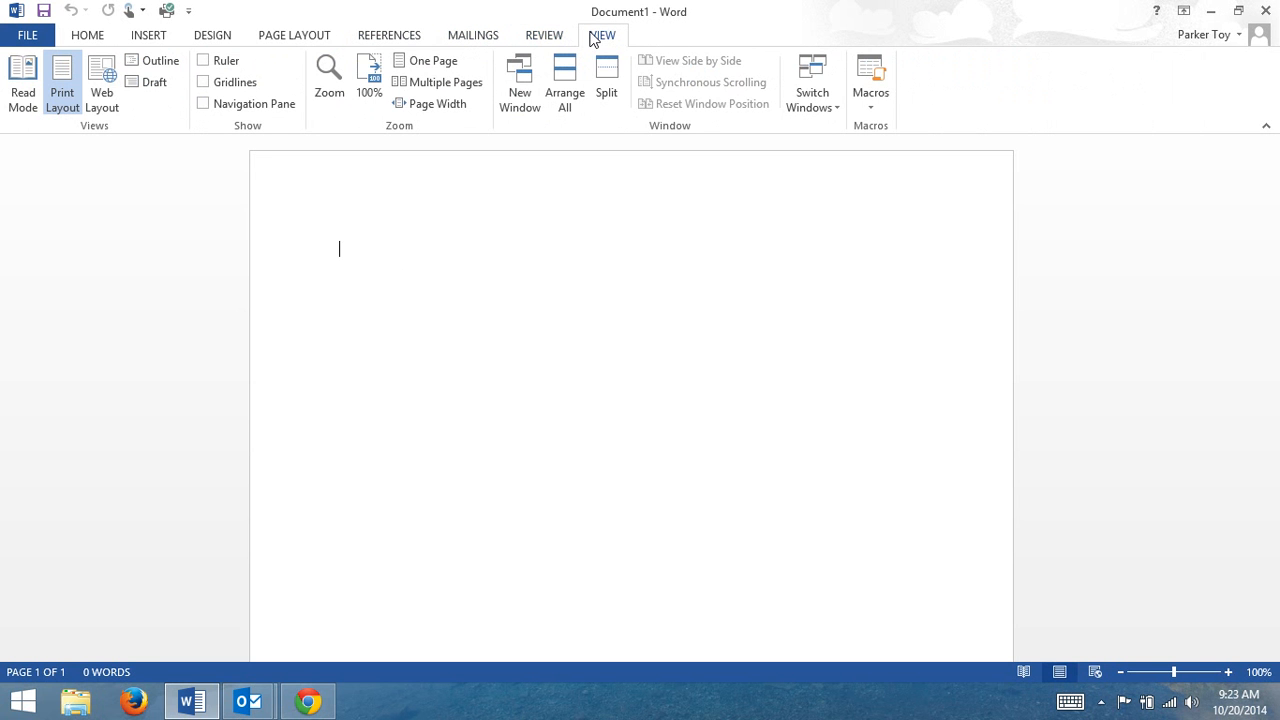
click(544, 37)
click(471, 40)
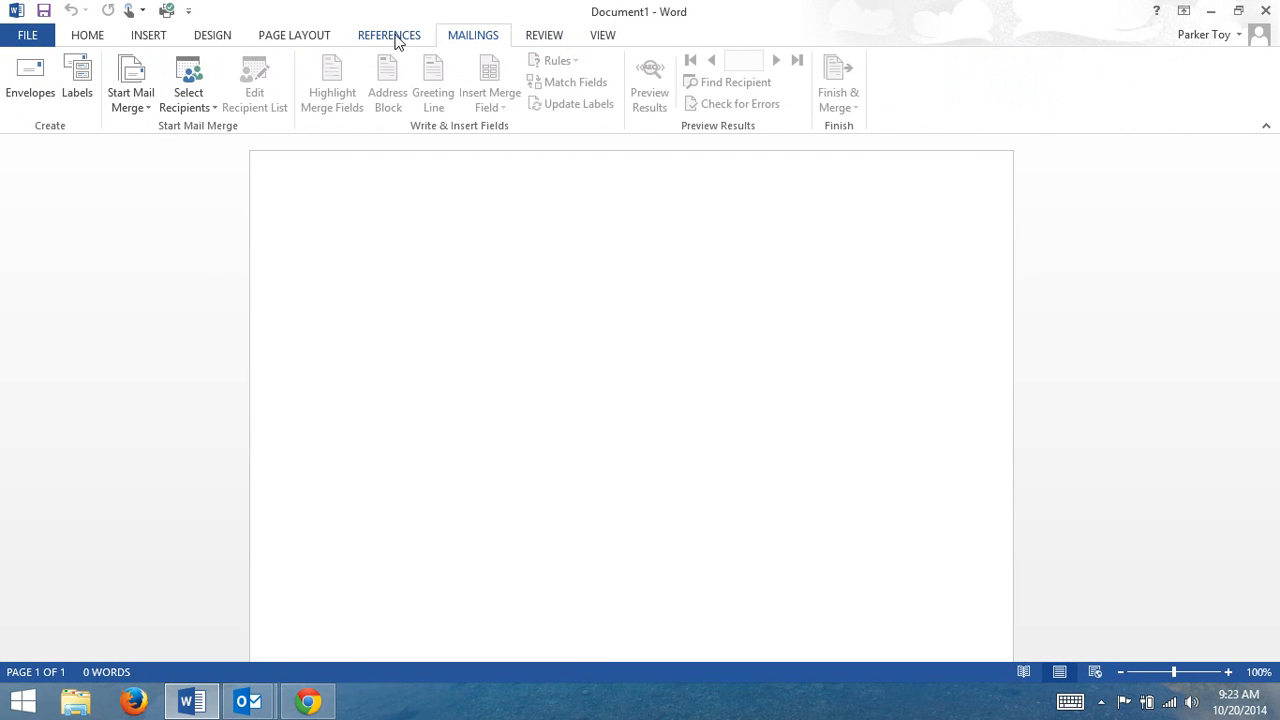
click(393, 37)
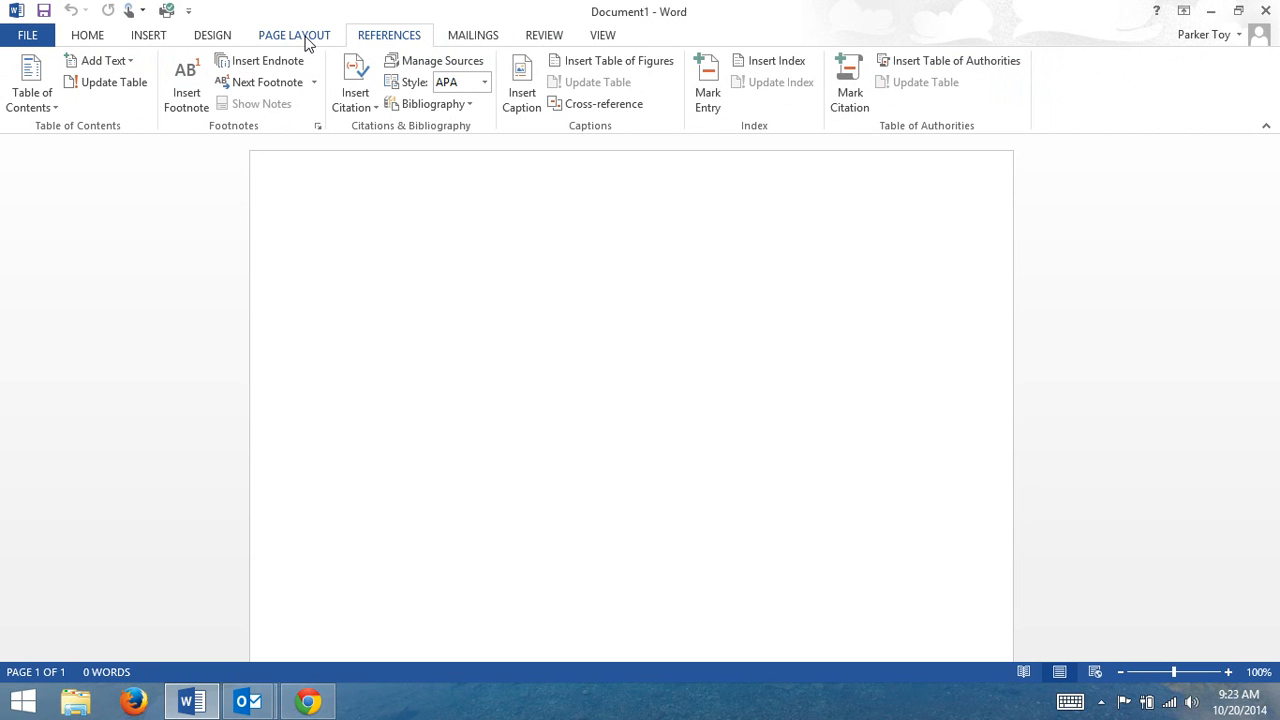
click(93, 42)
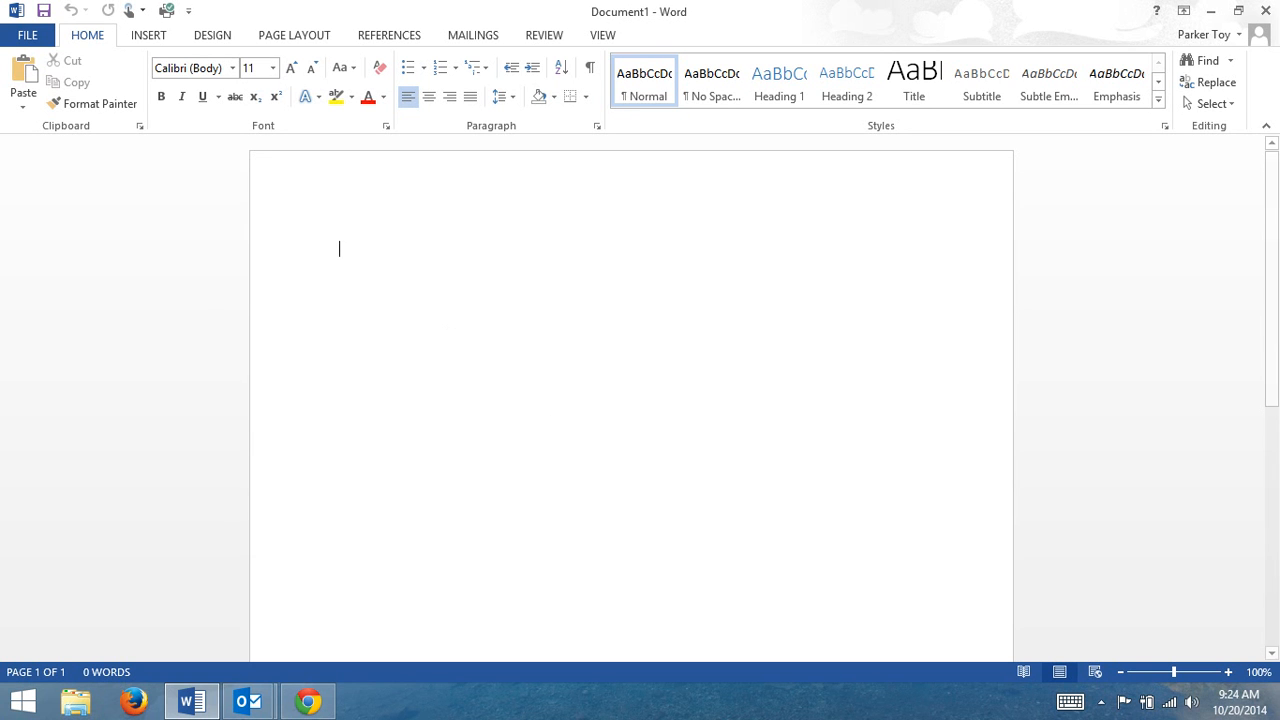
Switch to Chrome and open the Jack and Jill rhyme from the printable nursery rhyme worksheets list.
click(310, 703)
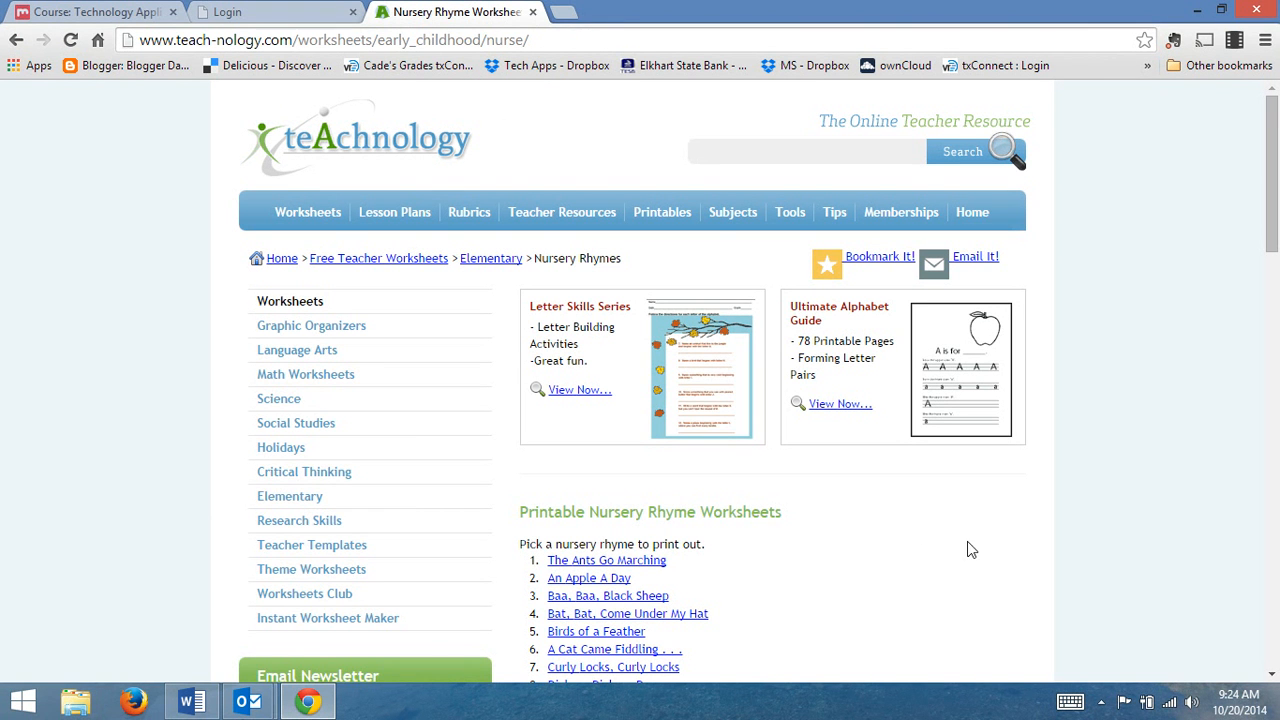
scroll(863, 538, down, 1)
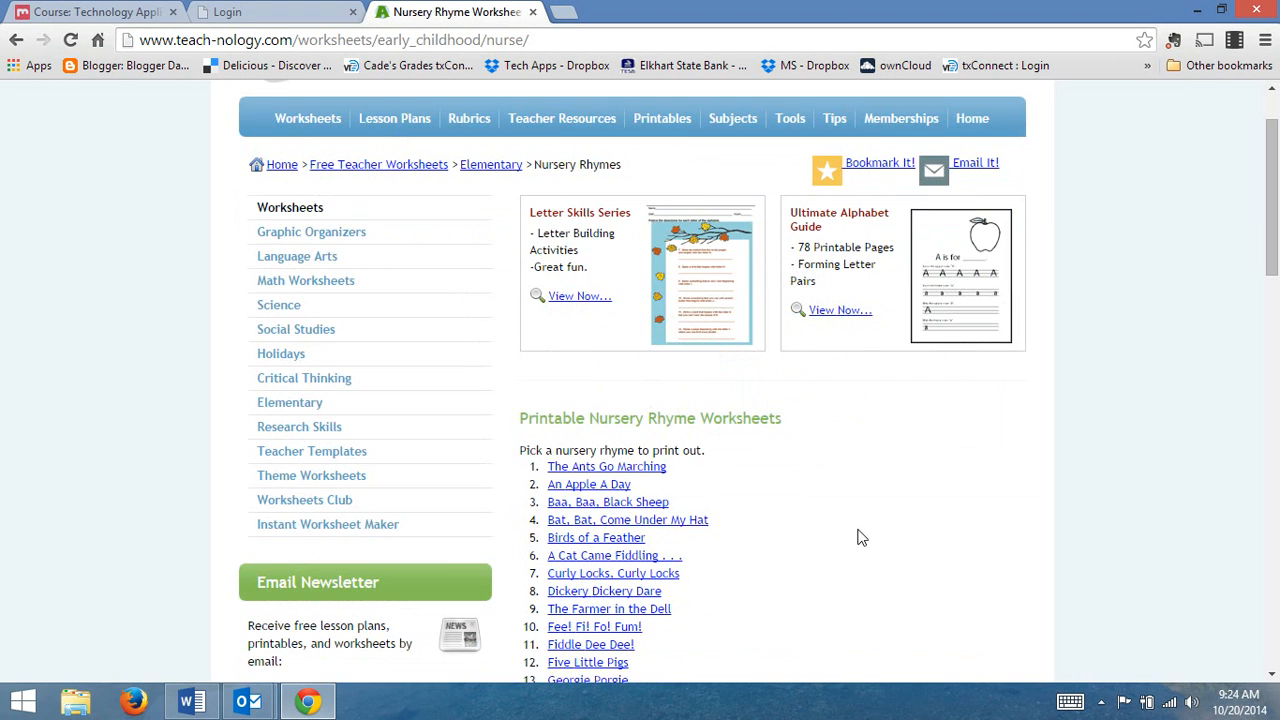
scroll(858, 533, down, 2)
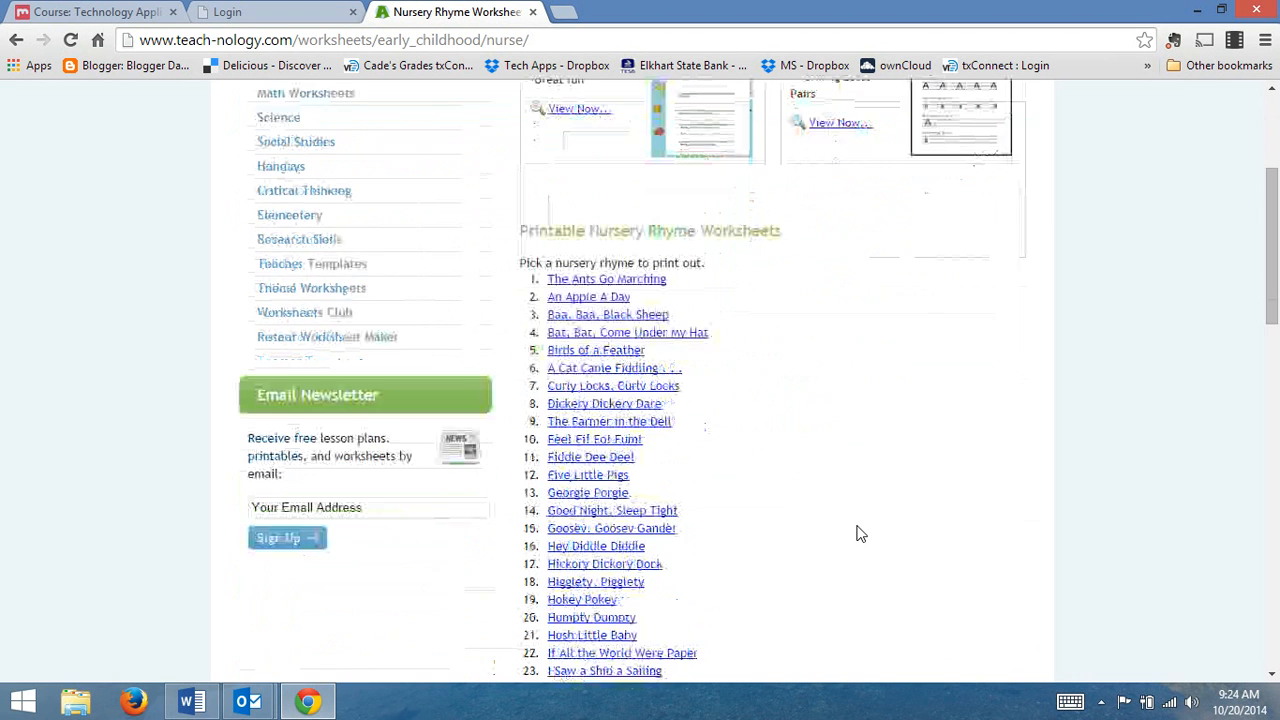
scroll(728, 391, down, 9)
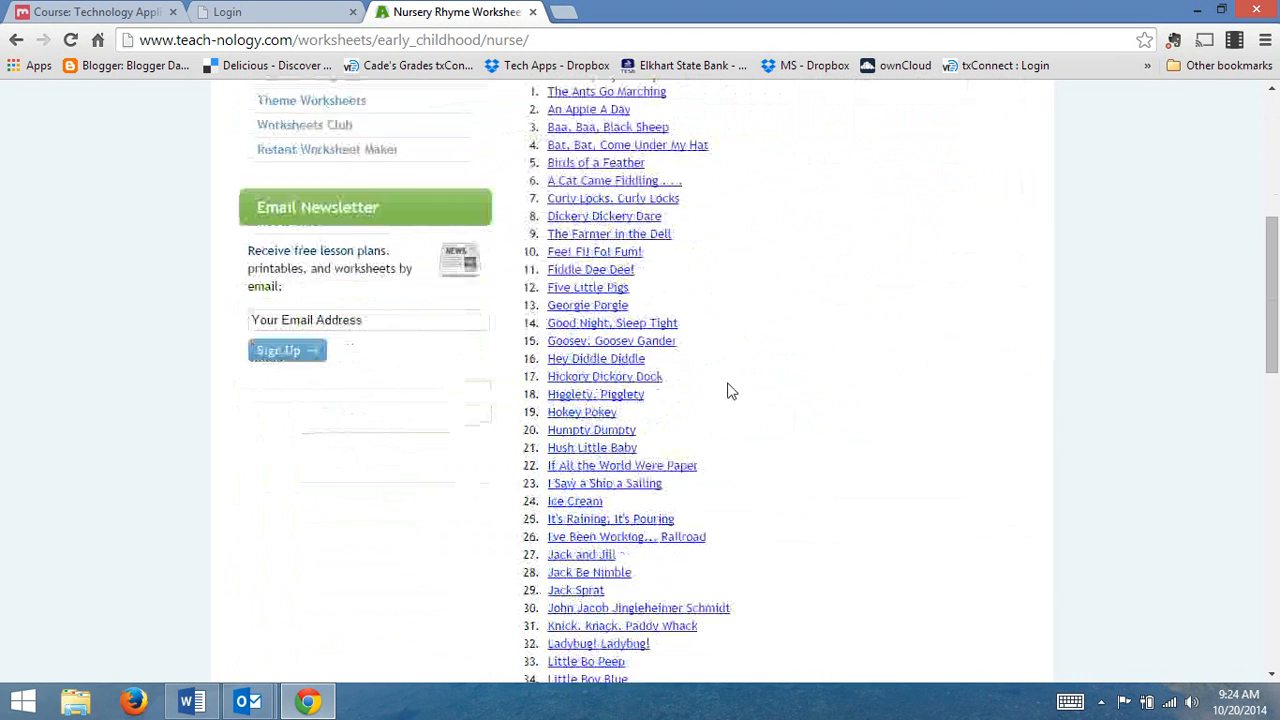
scroll(728, 391, down, 1)
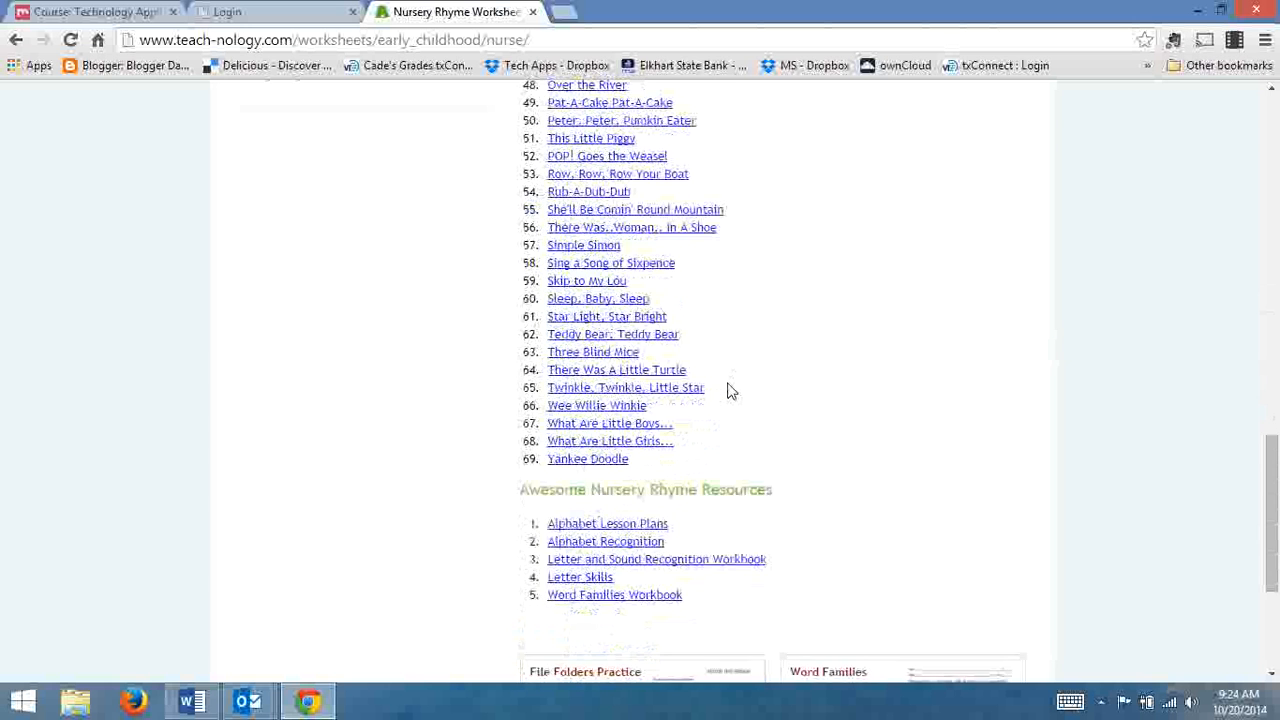
scroll(728, 391, up, 1)
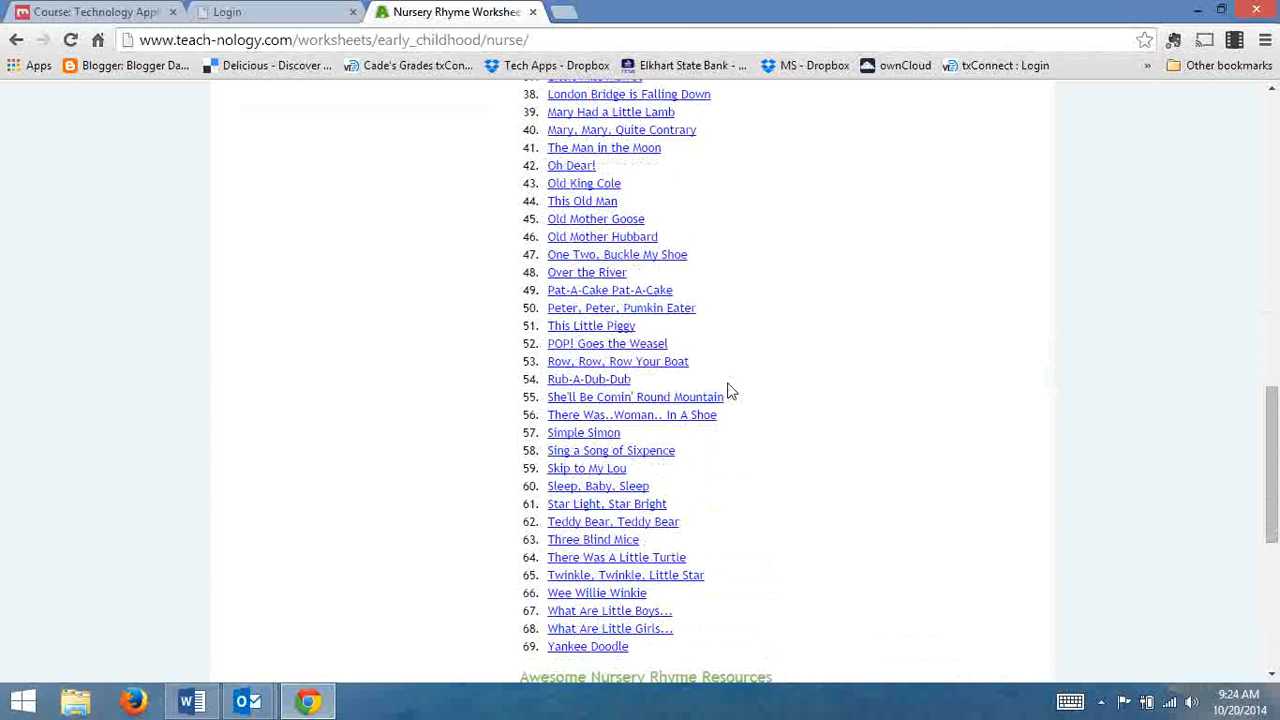
scroll(728, 391, up, 1)
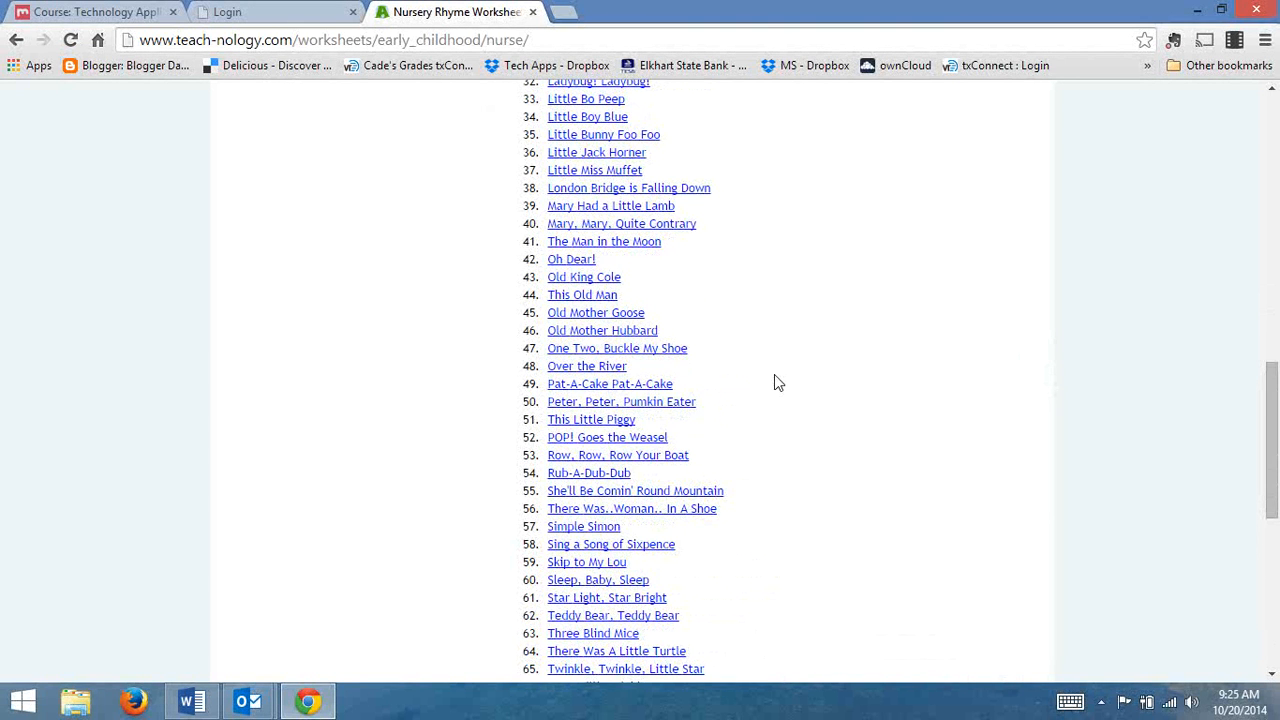
scroll(775, 377, up, 1)
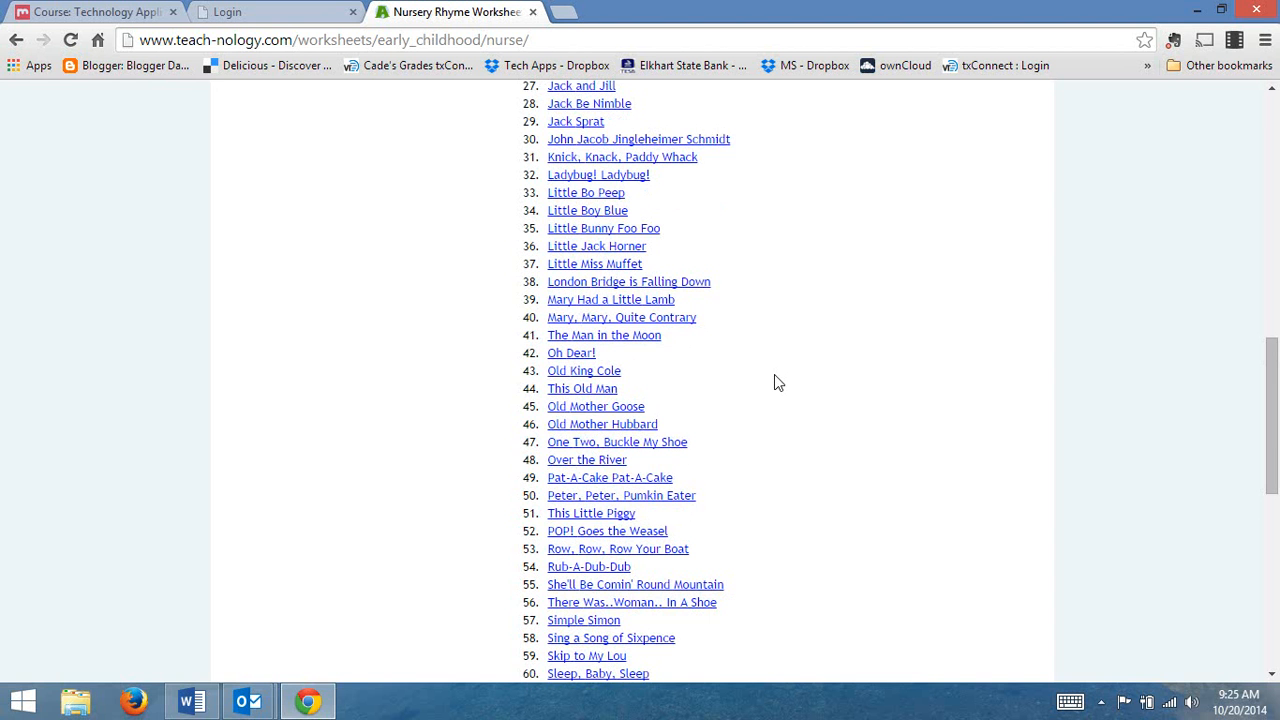
scroll(774, 380, up, 1)
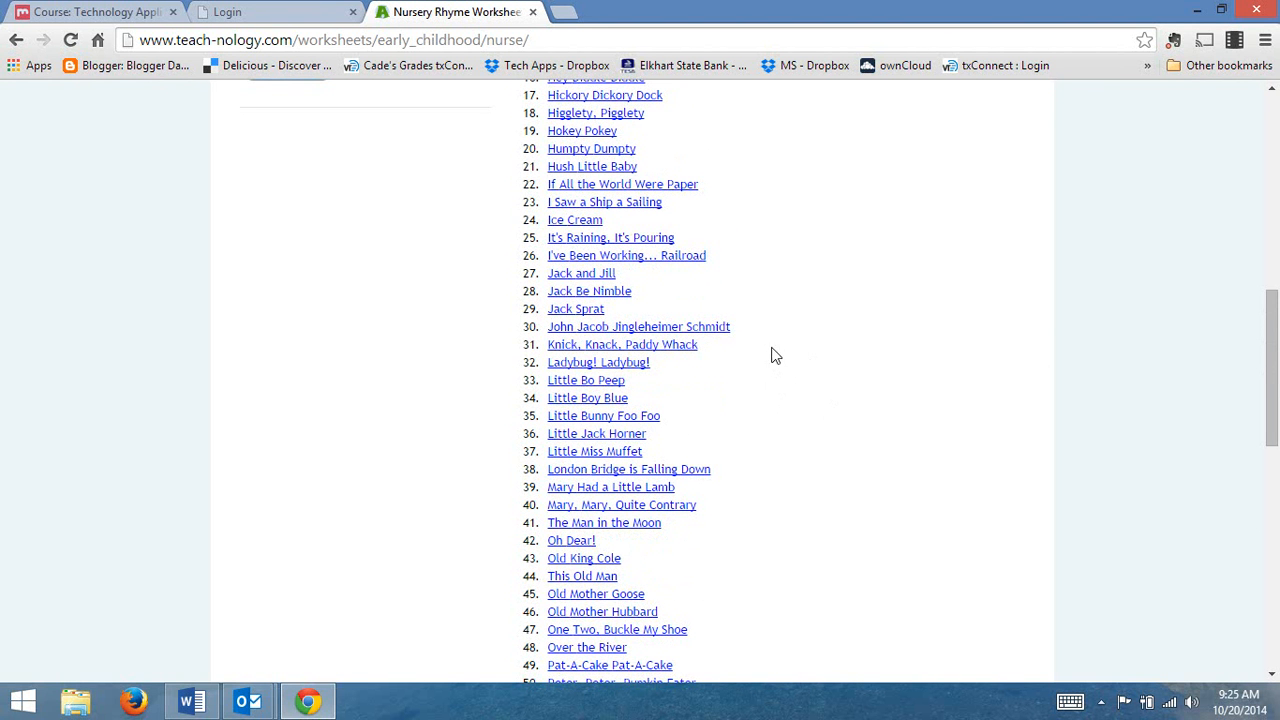
click(578, 276)
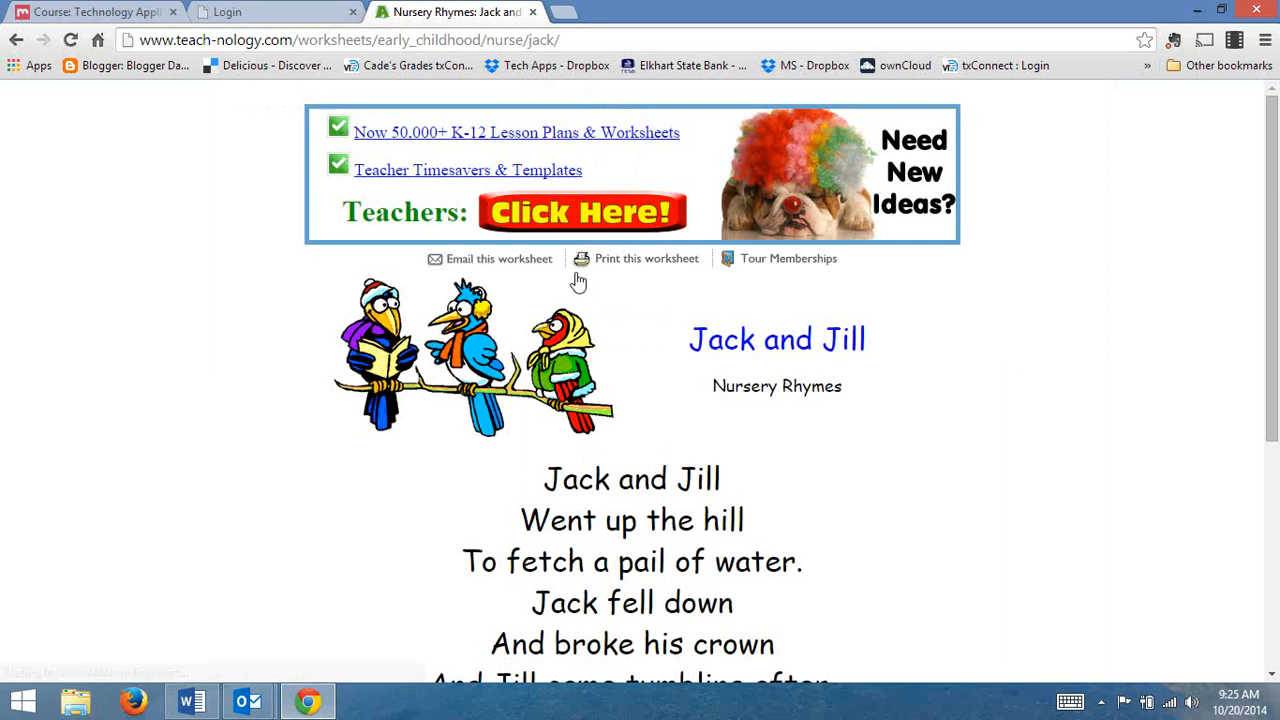
Copy both verses of the Jack and Jill rhyme from the web page and switch back to the blank Word document.
scroll(786, 440, down, 4)
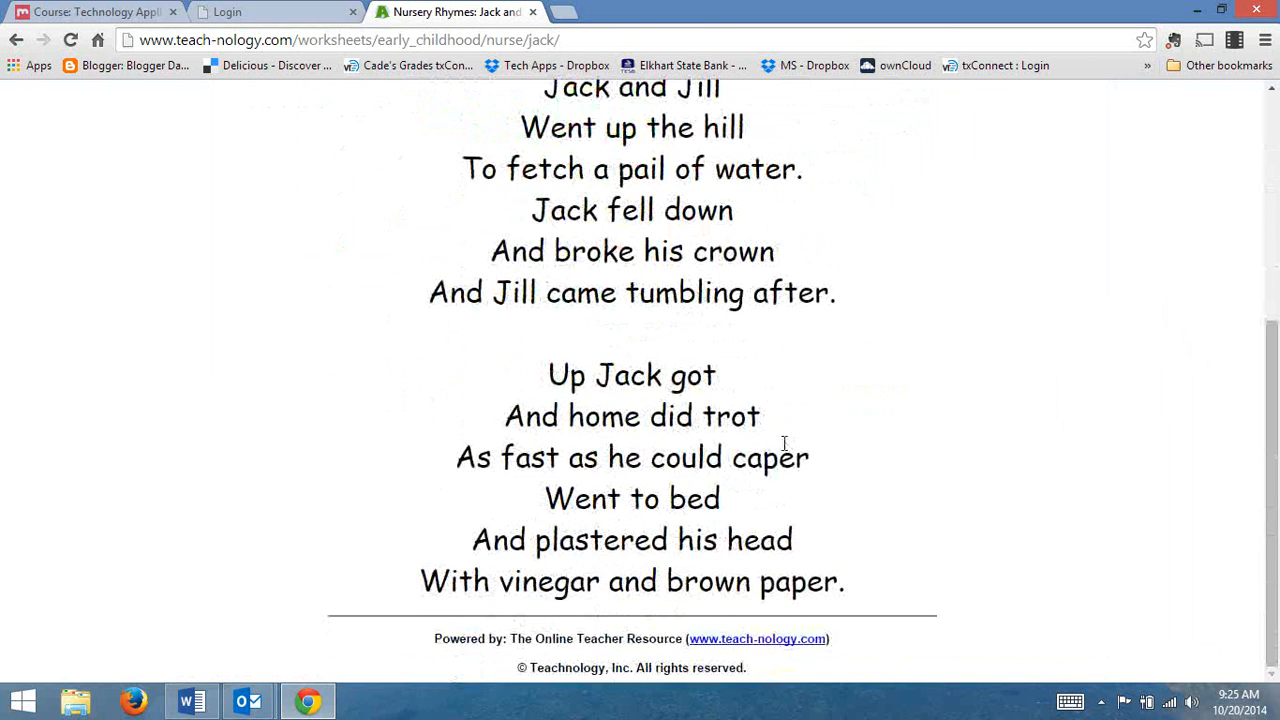
scroll(934, 523, up, 3)
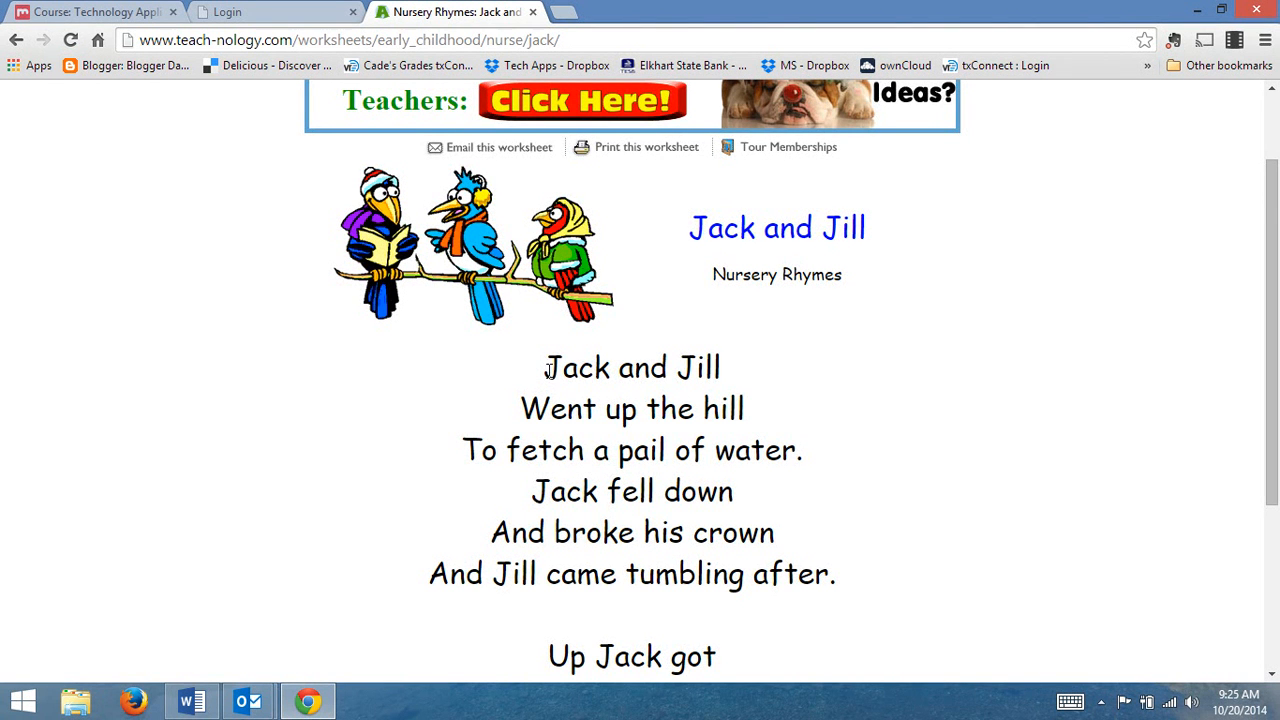
drag(548, 370, 895, 567)
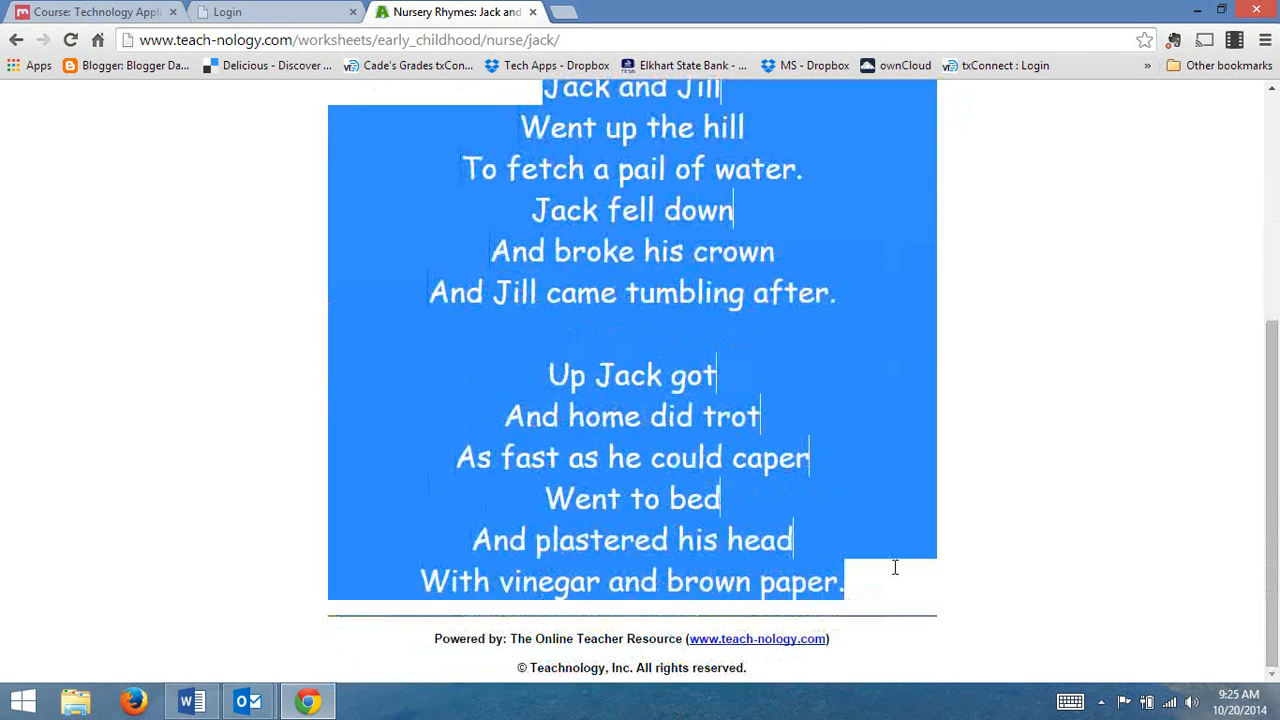
click(858, 593)
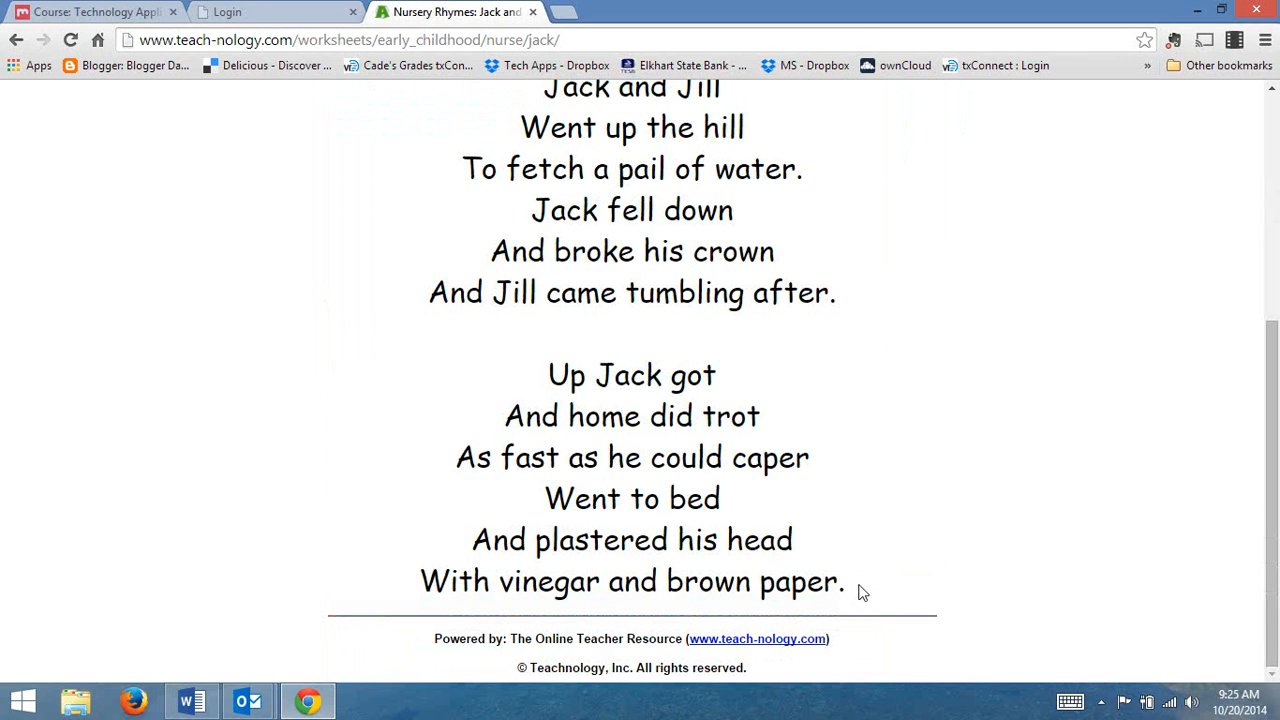
drag(846, 590, 463, 179)
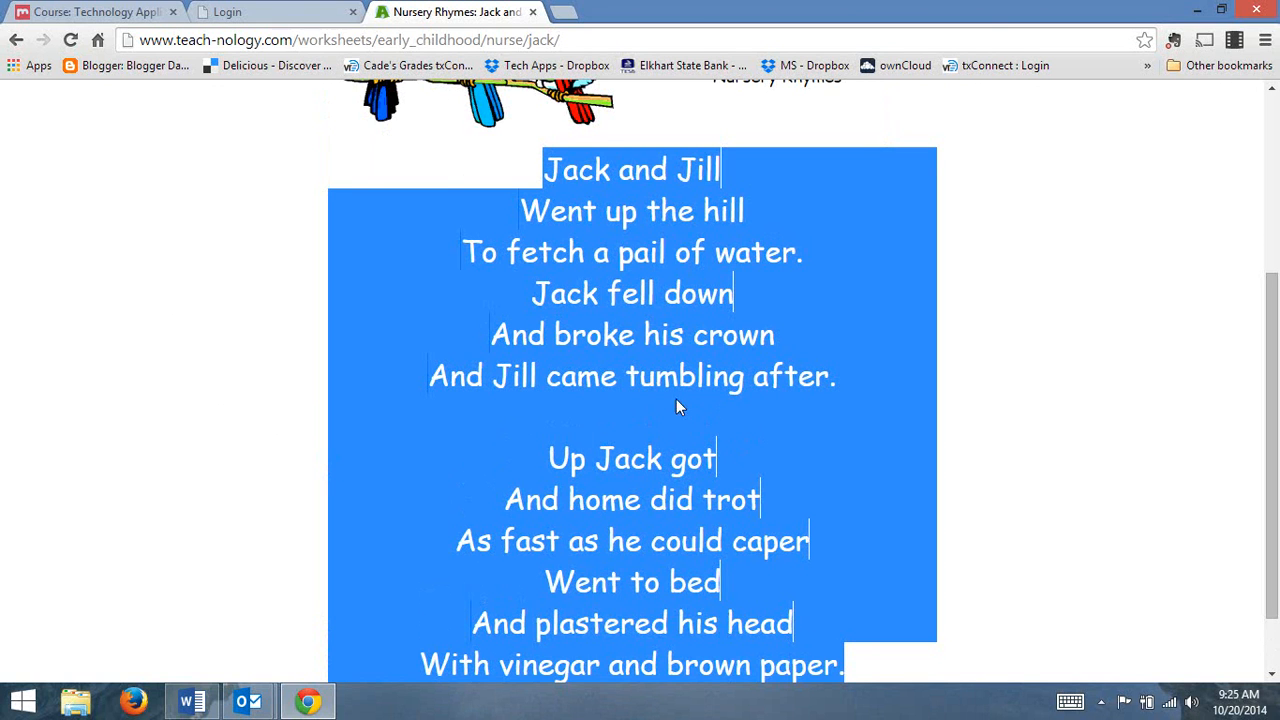
scroll(557, 355, down, 1)
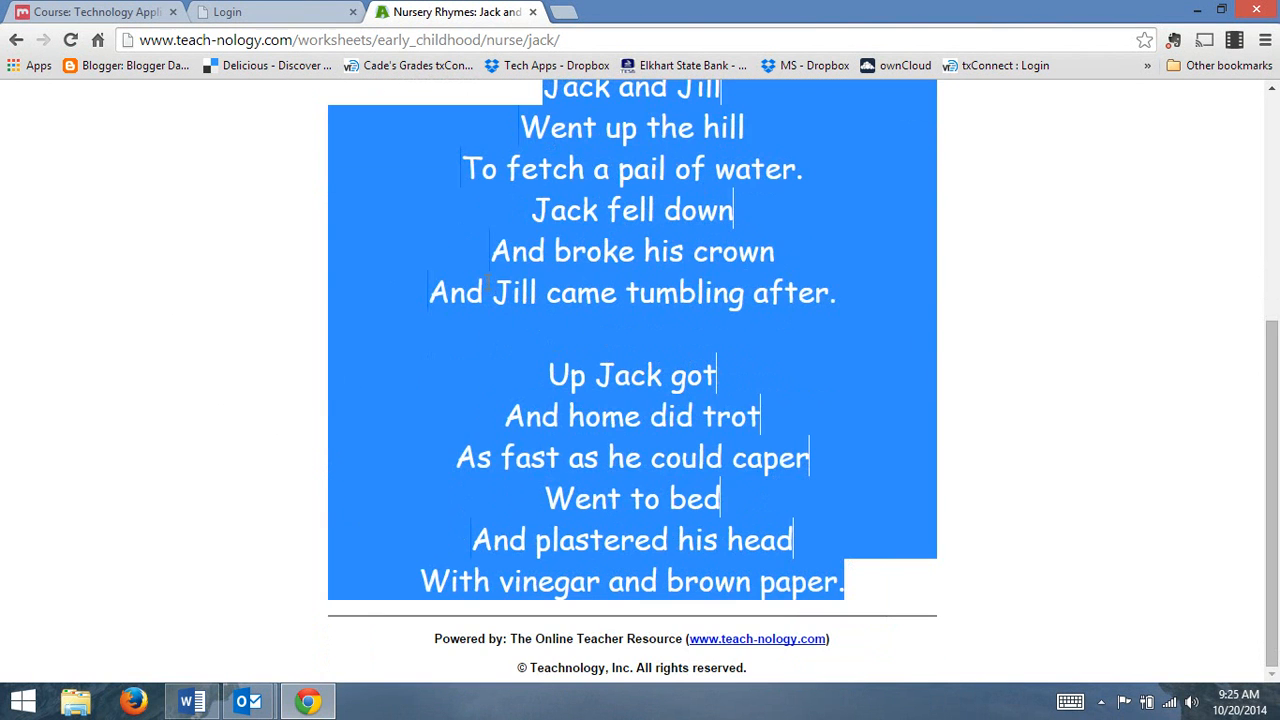
scroll(590, 390, up, 4)
scroll(615, 400, down, 2)
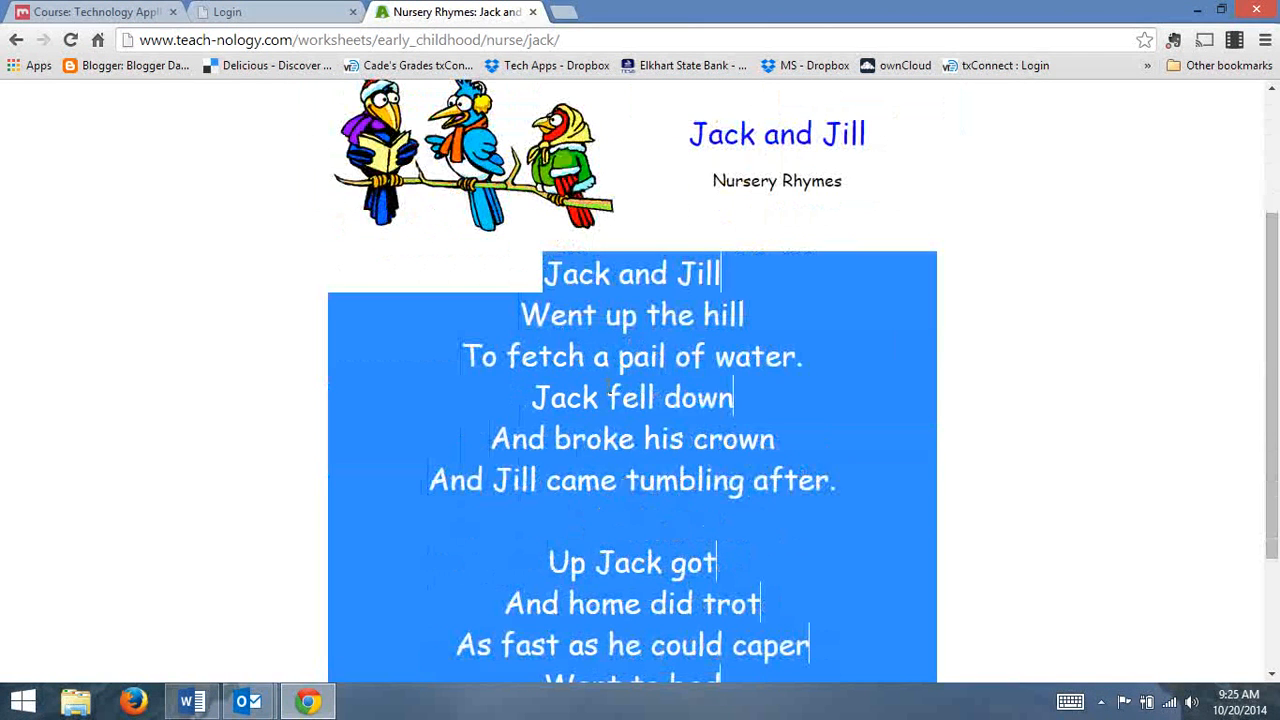
right_click(607, 388)
click(653, 399)
click(191, 701)
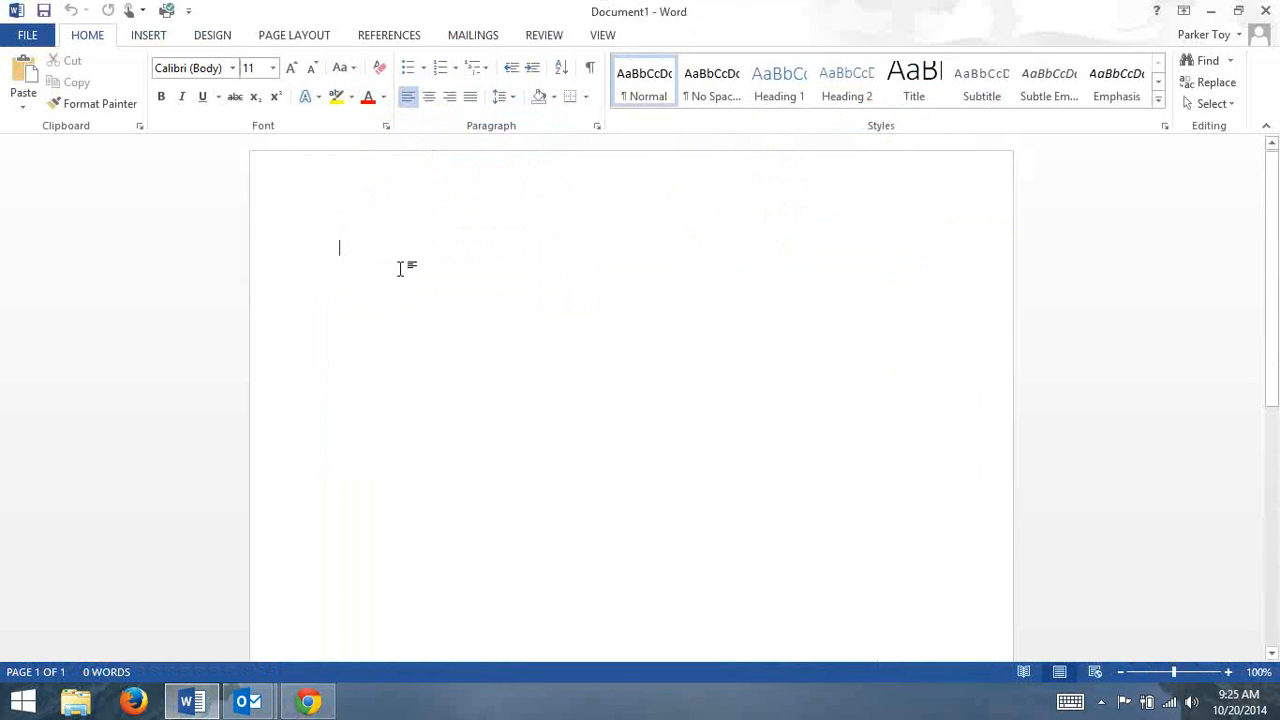
Paste the copied Jack and Jill rhyme into the blank document, keeping its source formatting.
right_click(341, 254)
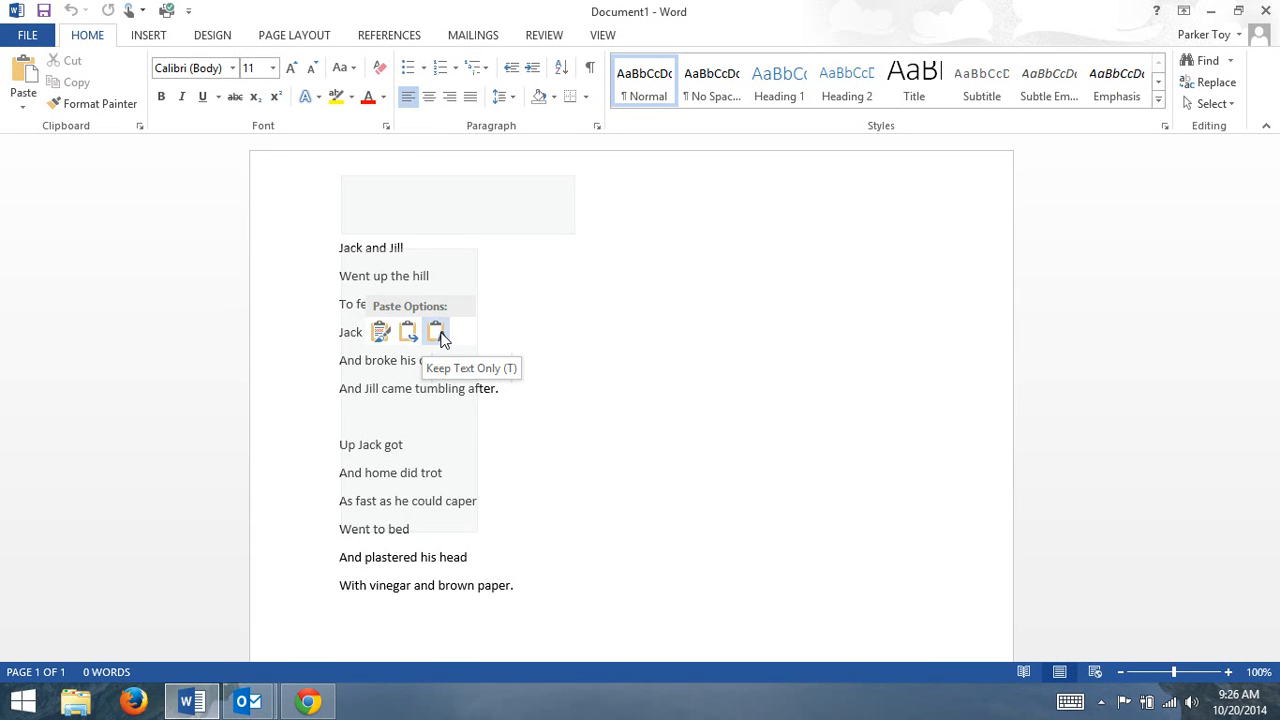
click(381, 334)
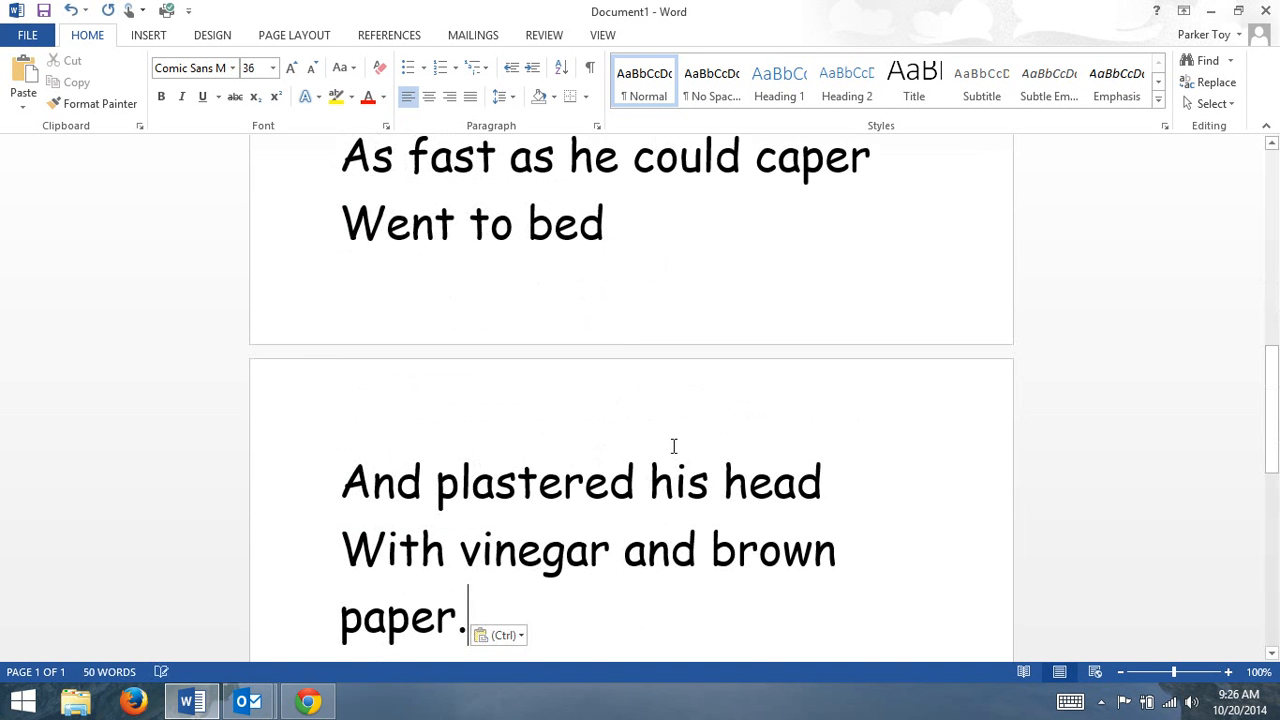
Examine how the pasted rhyme runs across the pages and check the document's page count.
scroll(674, 446, down, 3)
scroll(674, 446, up, 6)
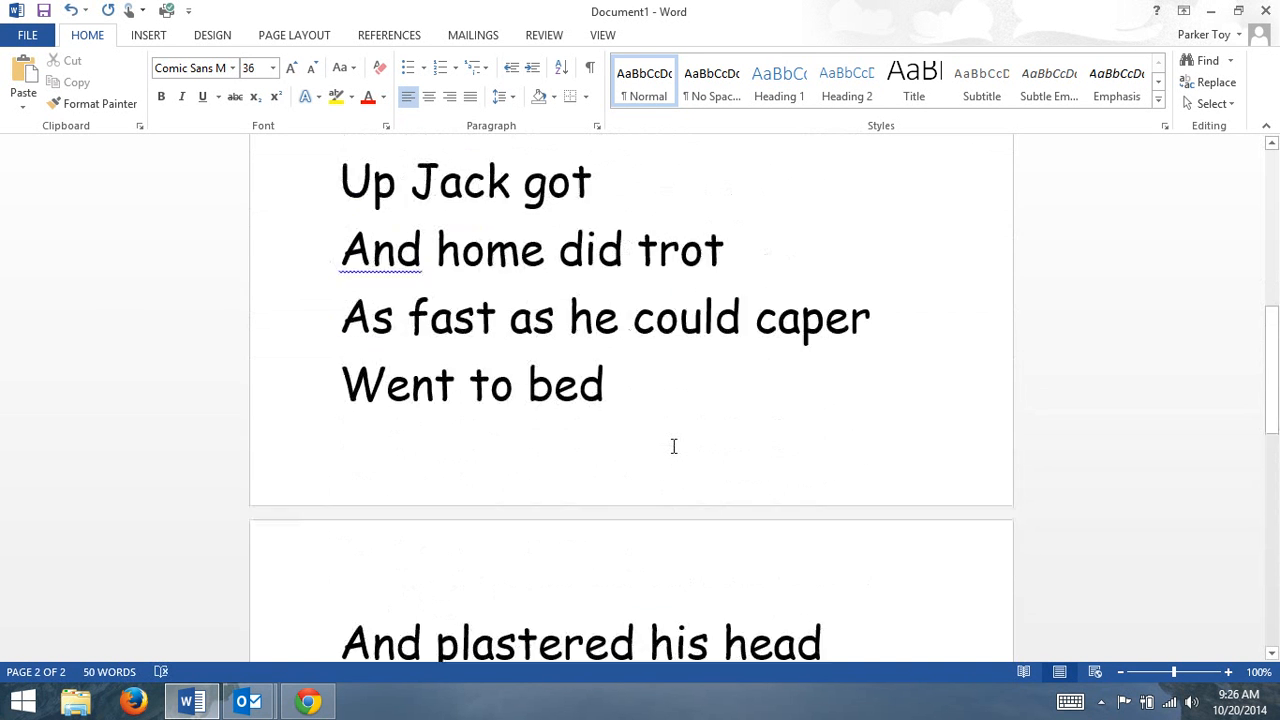
scroll(674, 446, up, 3)
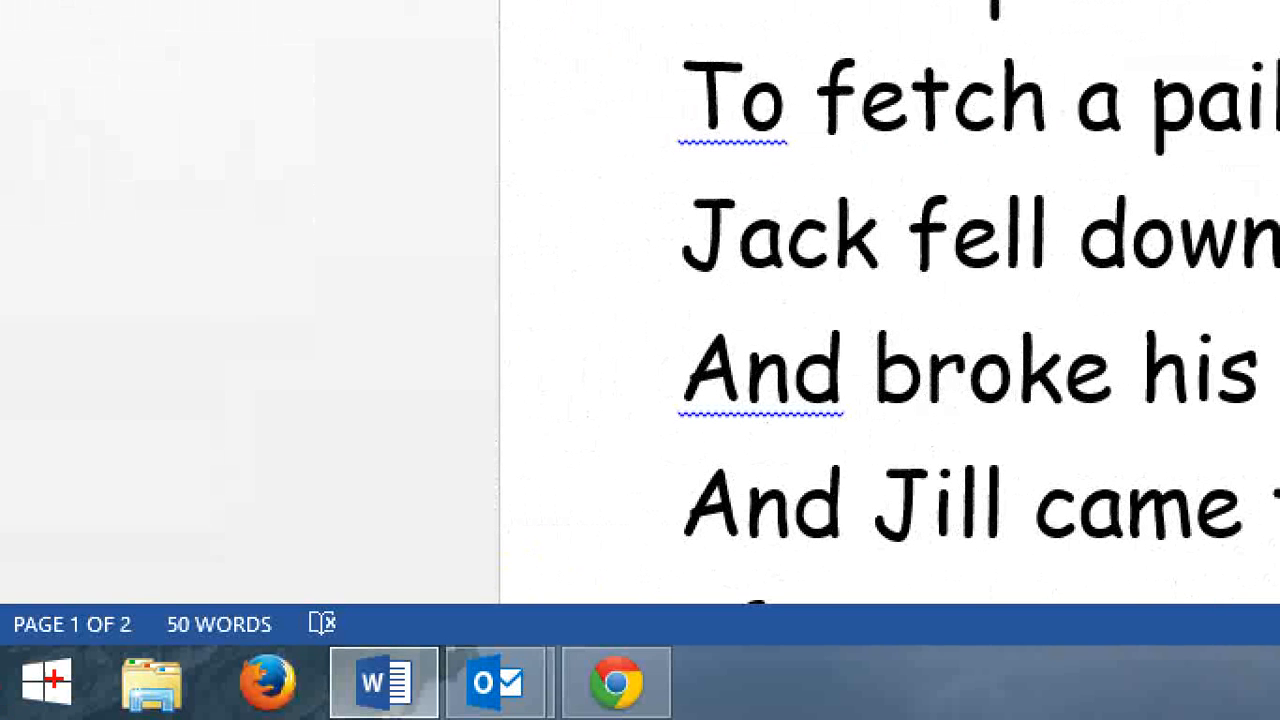
mouse_move(152, 604)
mouse_down()
mouse_move(60, 665)
mouse_move(6, 605)
mouse_move(70, 536)
mouse_move(175, 578)
mouse_move(138, 586)
mouse_up()
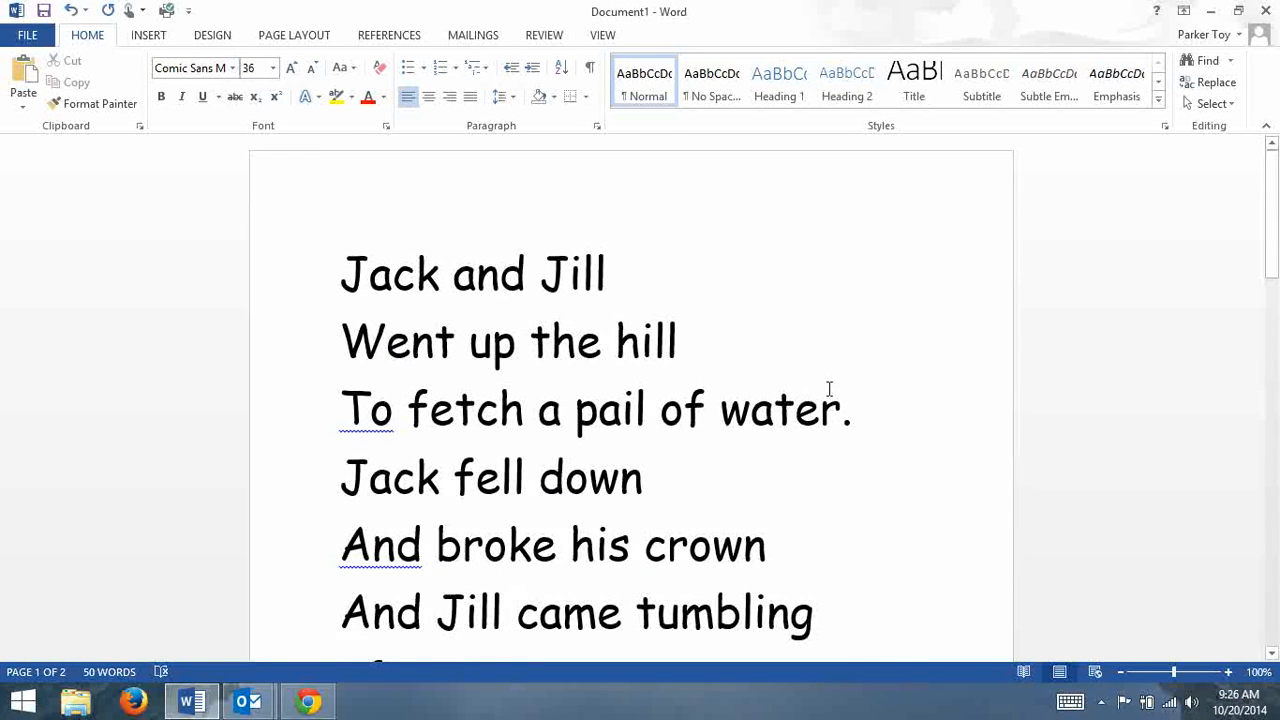
scroll(829, 389, down, 3)
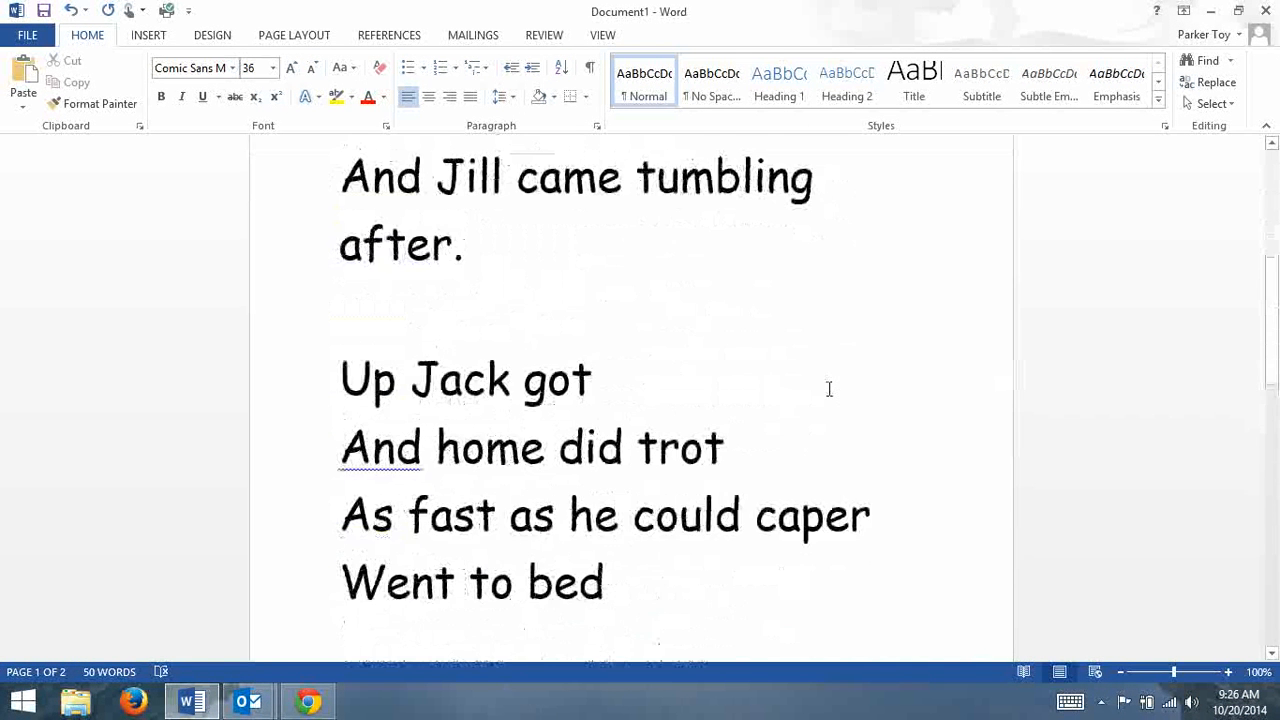
scroll(829, 389, down, 5)
scroll(829, 387, up, 1)
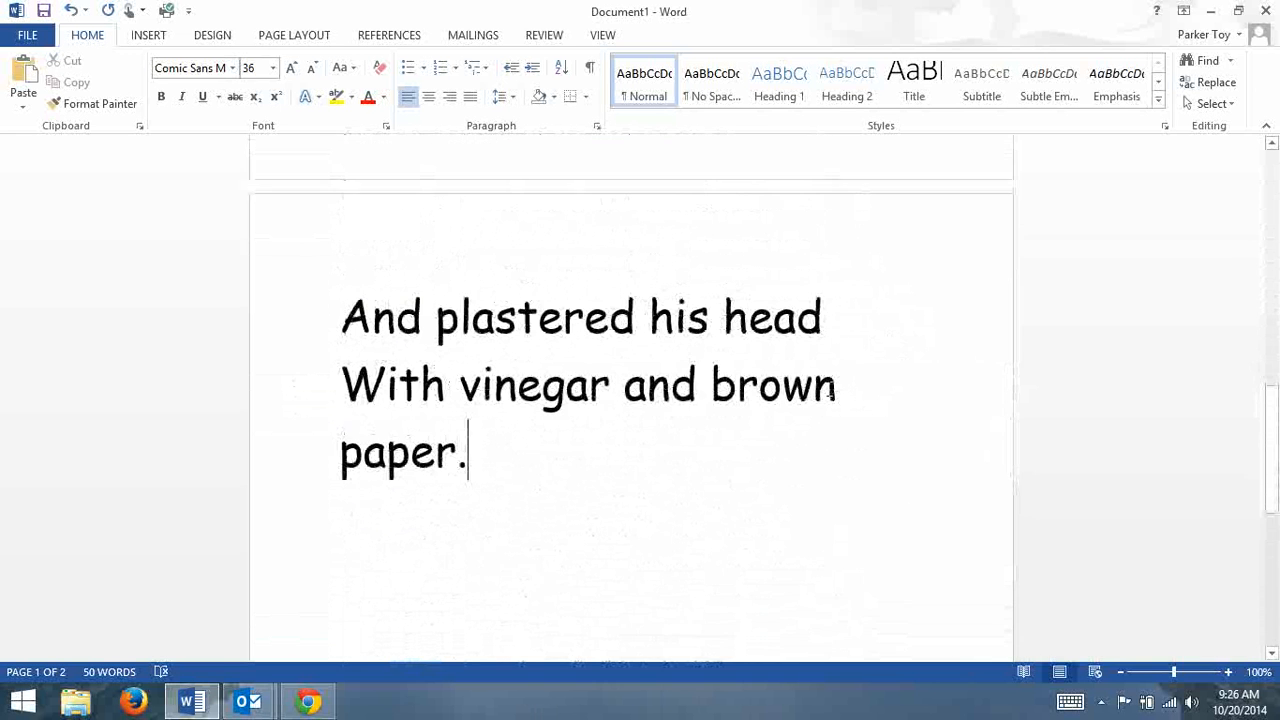
scroll(829, 388, up, 3)
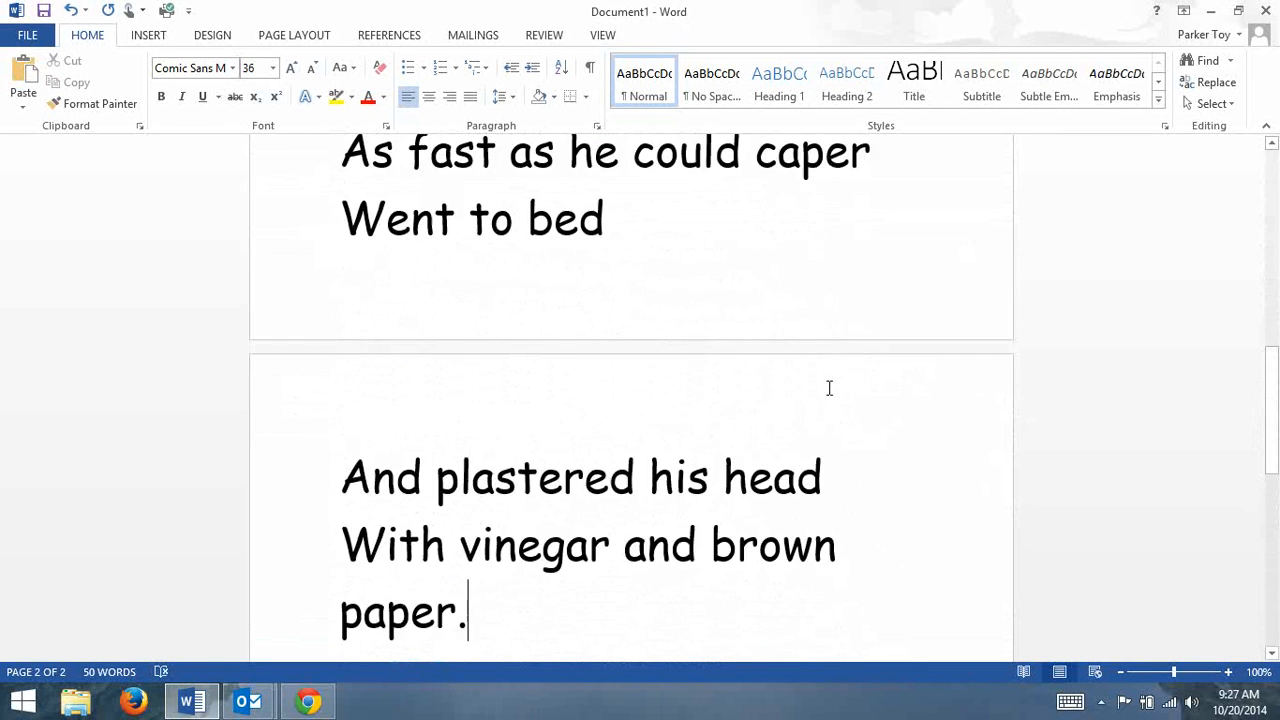
scroll(829, 388, up, 15)
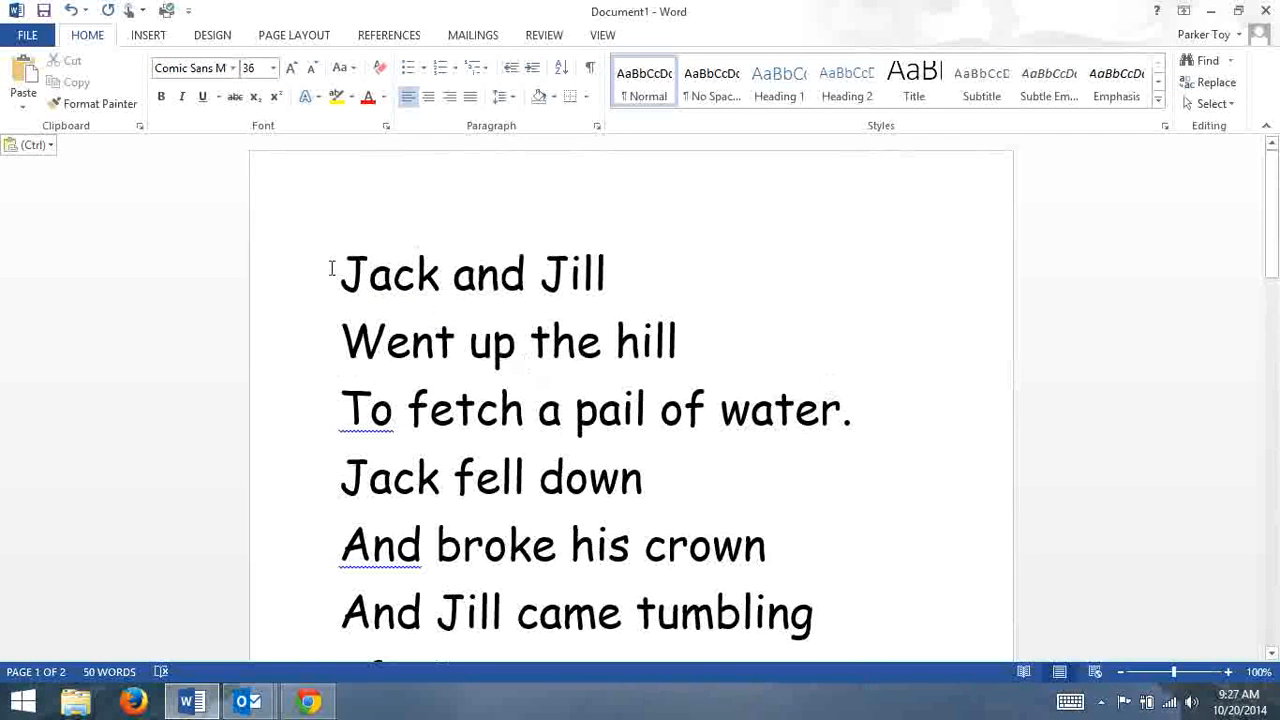
Select the entire rhyme and set its font size to 32.
drag(331, 266, 685, 317)
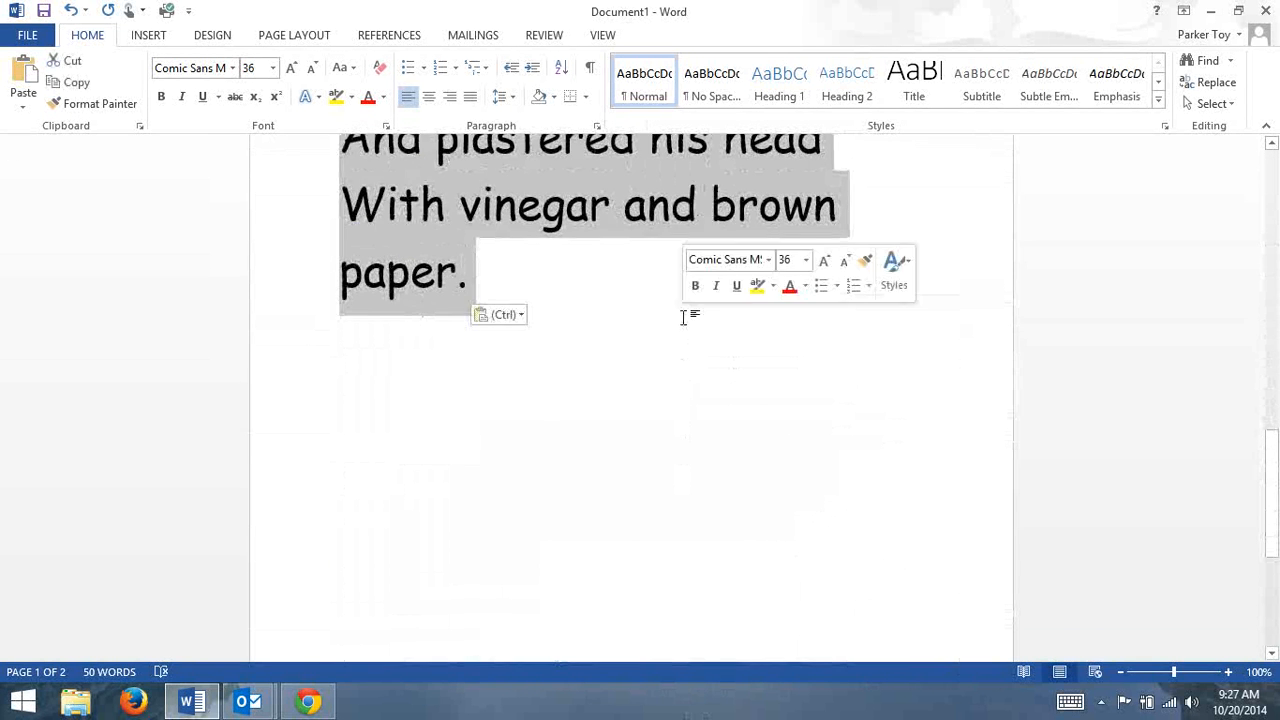
click(590, 430)
key(ctrl+a)
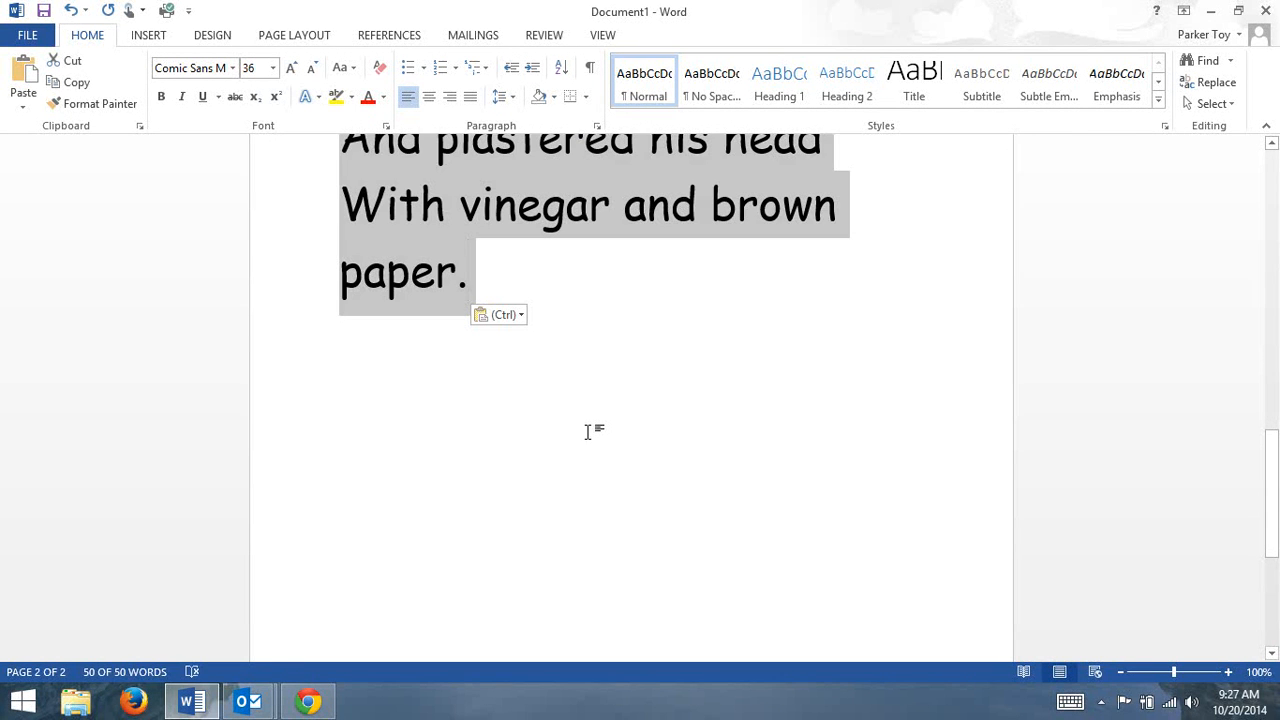
scroll(587, 432, up, 10)
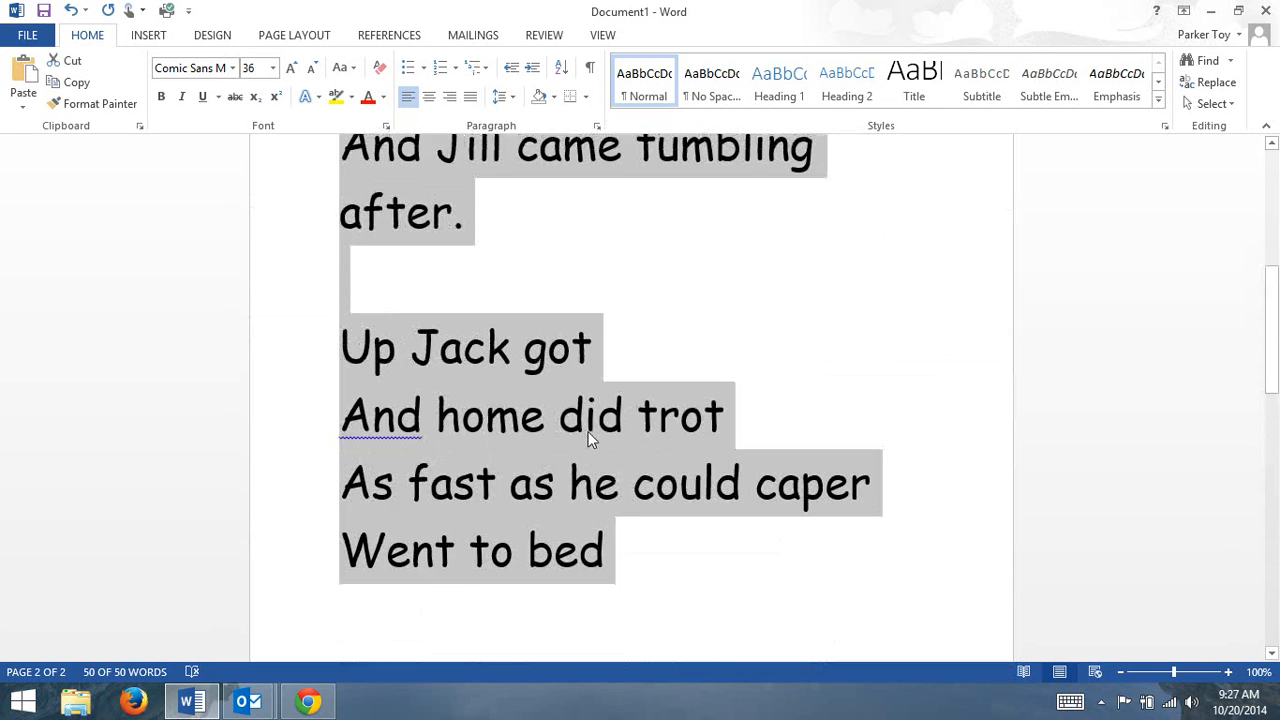
scroll(590, 440, up, 3)
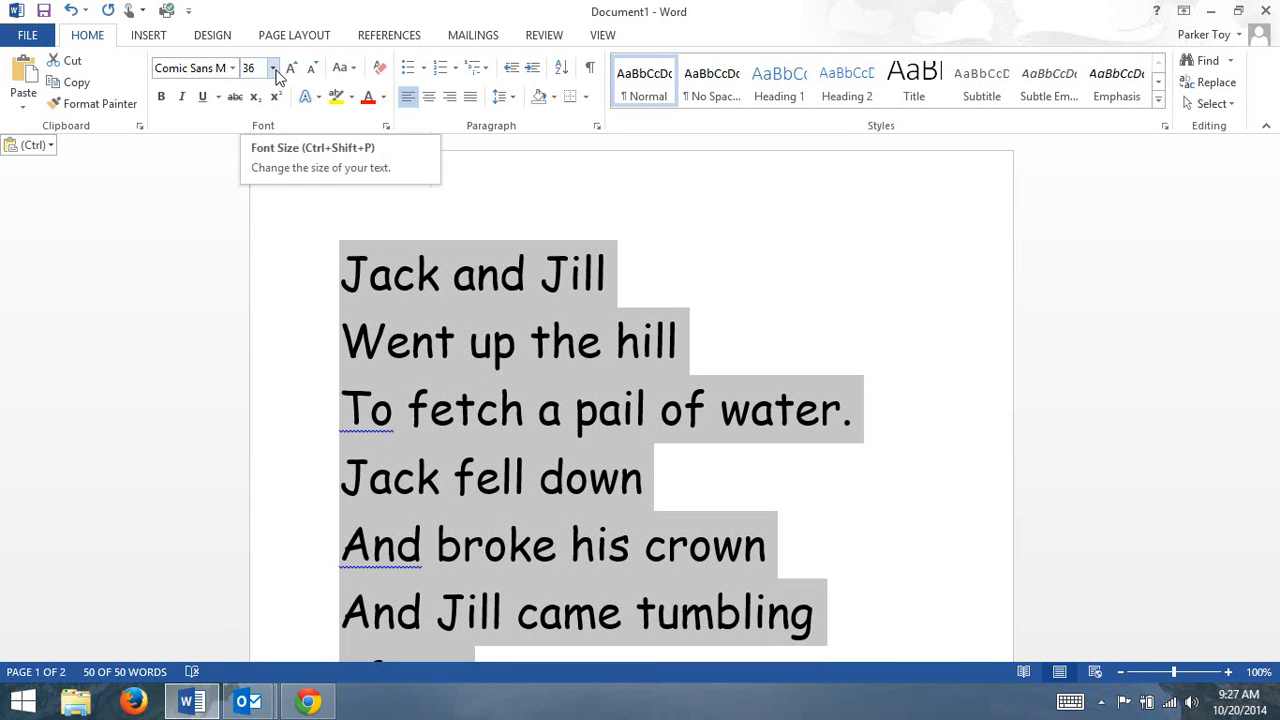
click(272, 68)
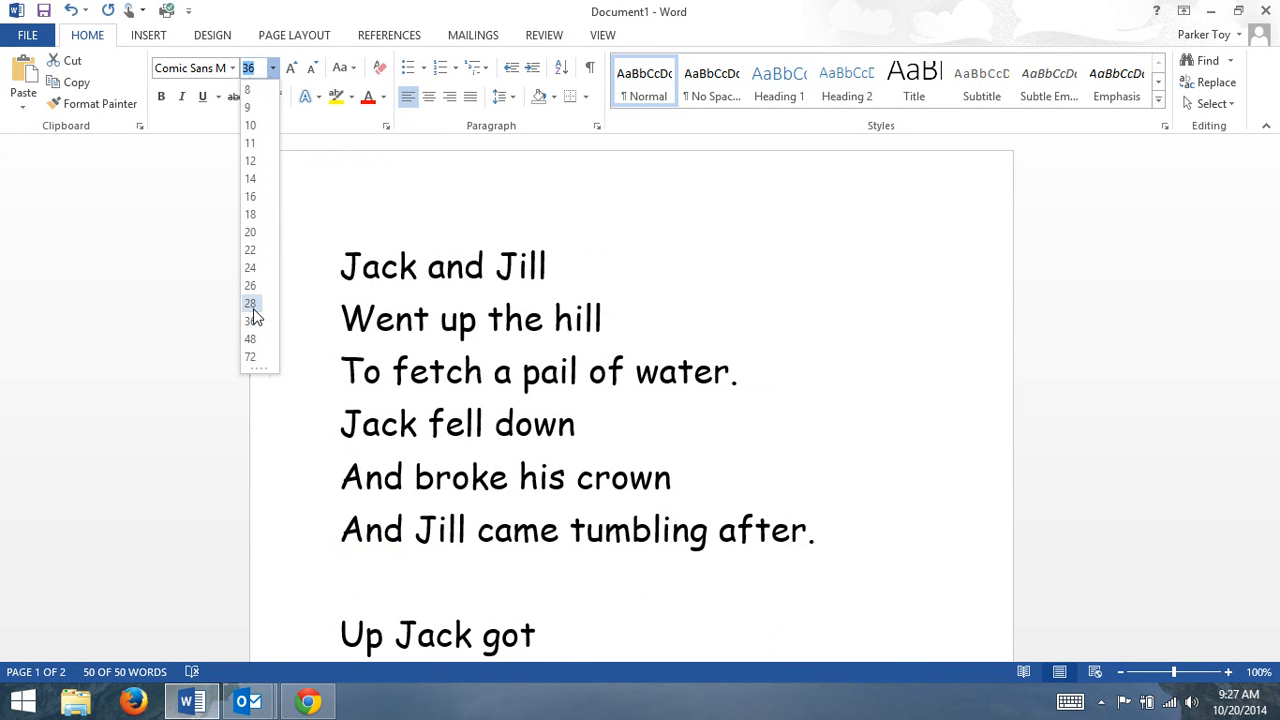
click(255, 71)
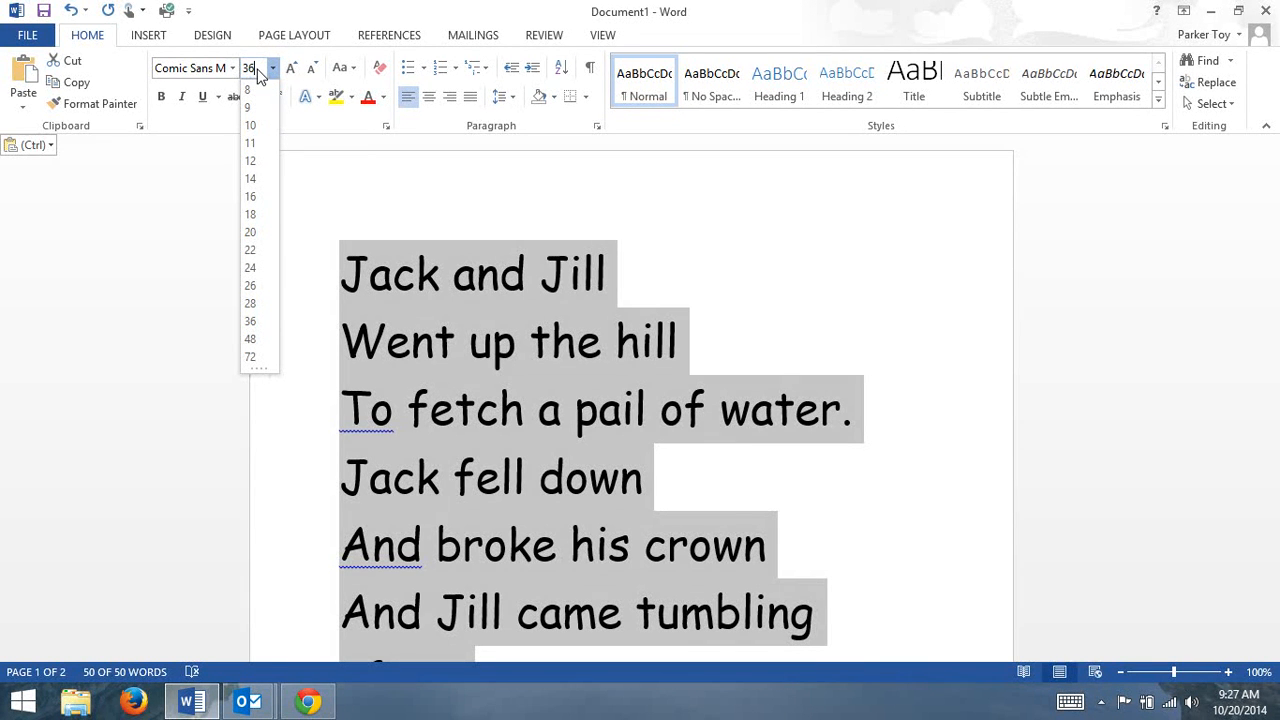
double_click(255, 70)
key(BackSpace)
text(32)
key(Return)
scroll(744, 365, down, 5)
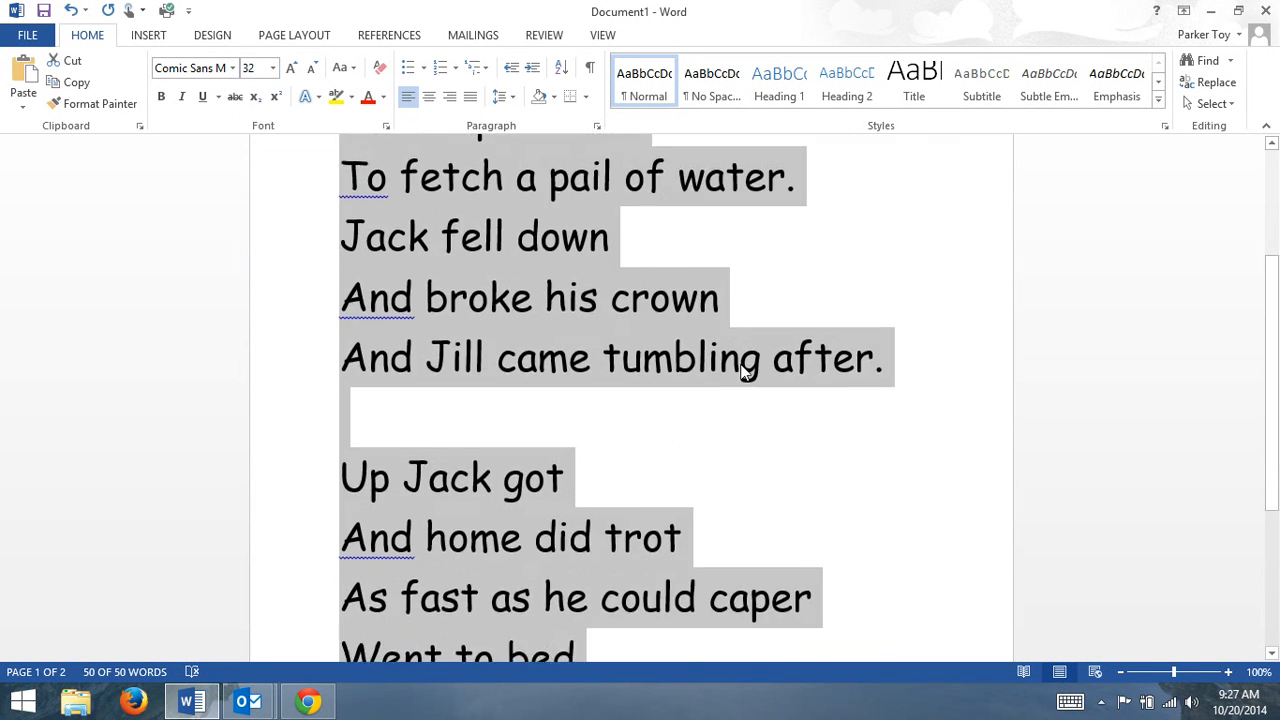
click(829, 577)
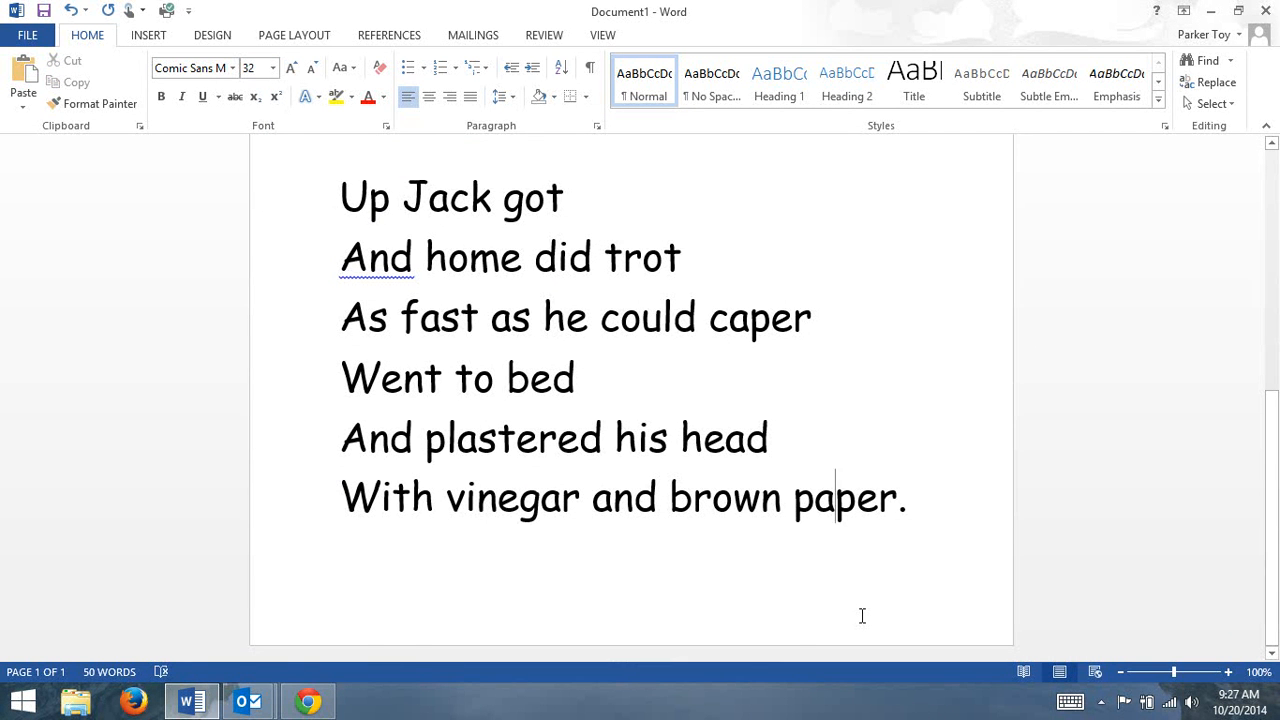
Add a centered title line reading "Jack and Jill" above the first verse.
scroll(862, 616, up, 5)
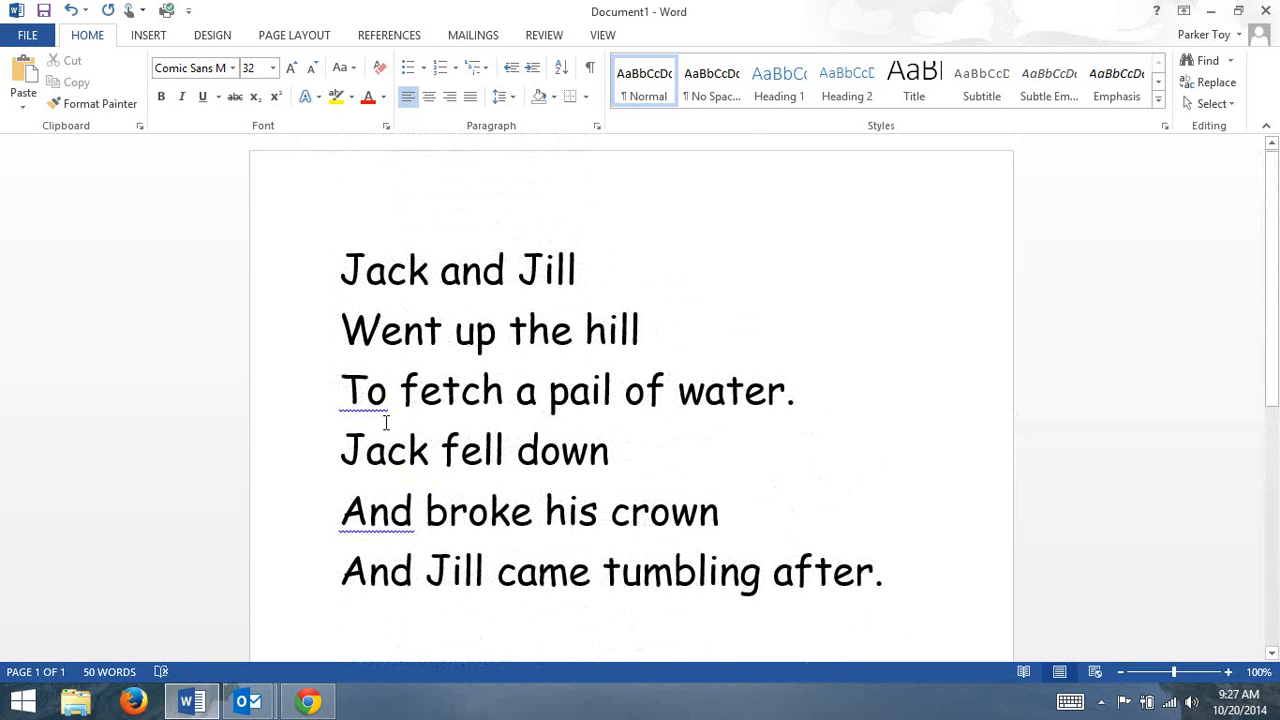
click(341, 262)
key(Return)
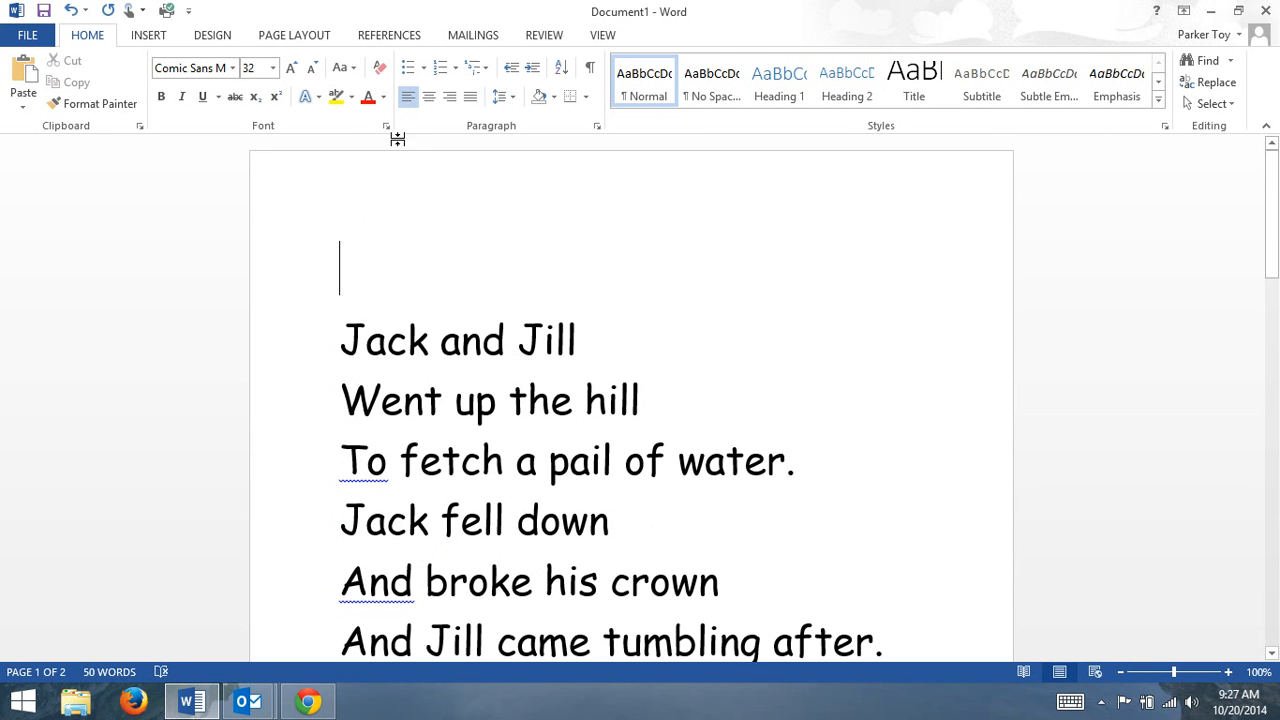
click(429, 97)
text(Jack)
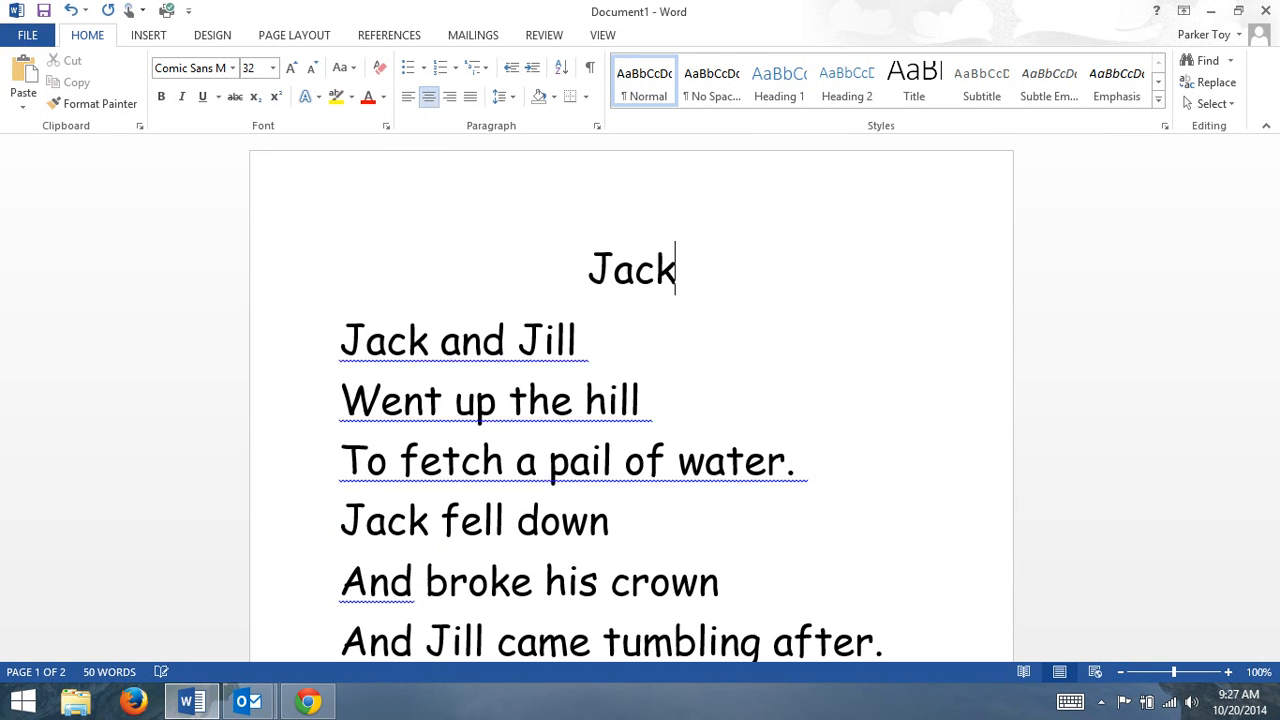
text( and Jill)
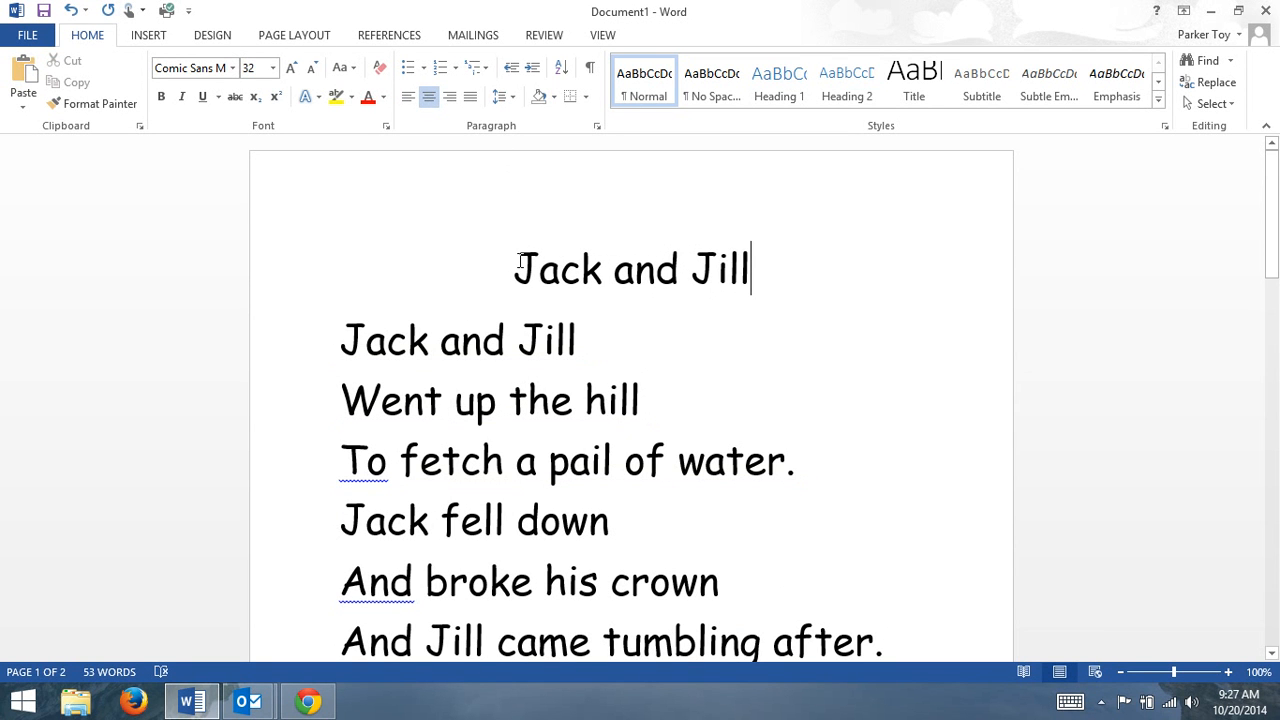
Select the title and both verses and set their font size to 30.
scroll(465, 395, down, 12)
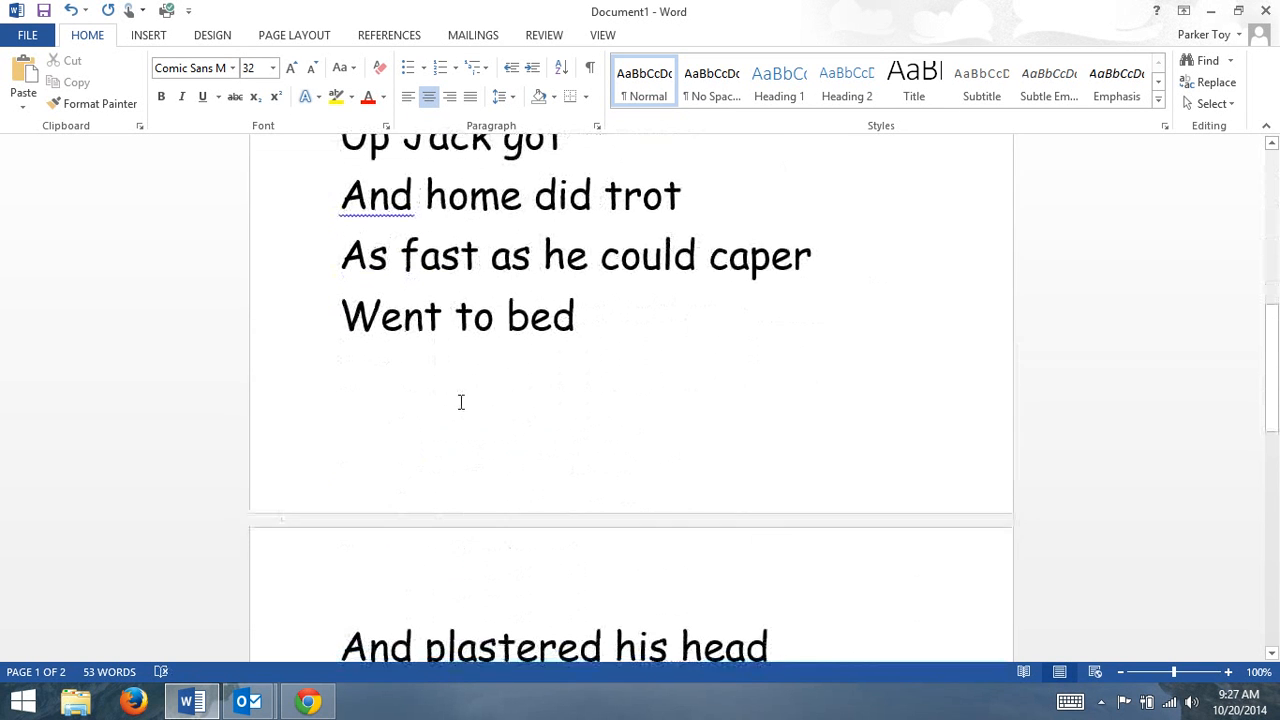
scroll(461, 402, down, 1)
scroll(461, 402, up, 5)
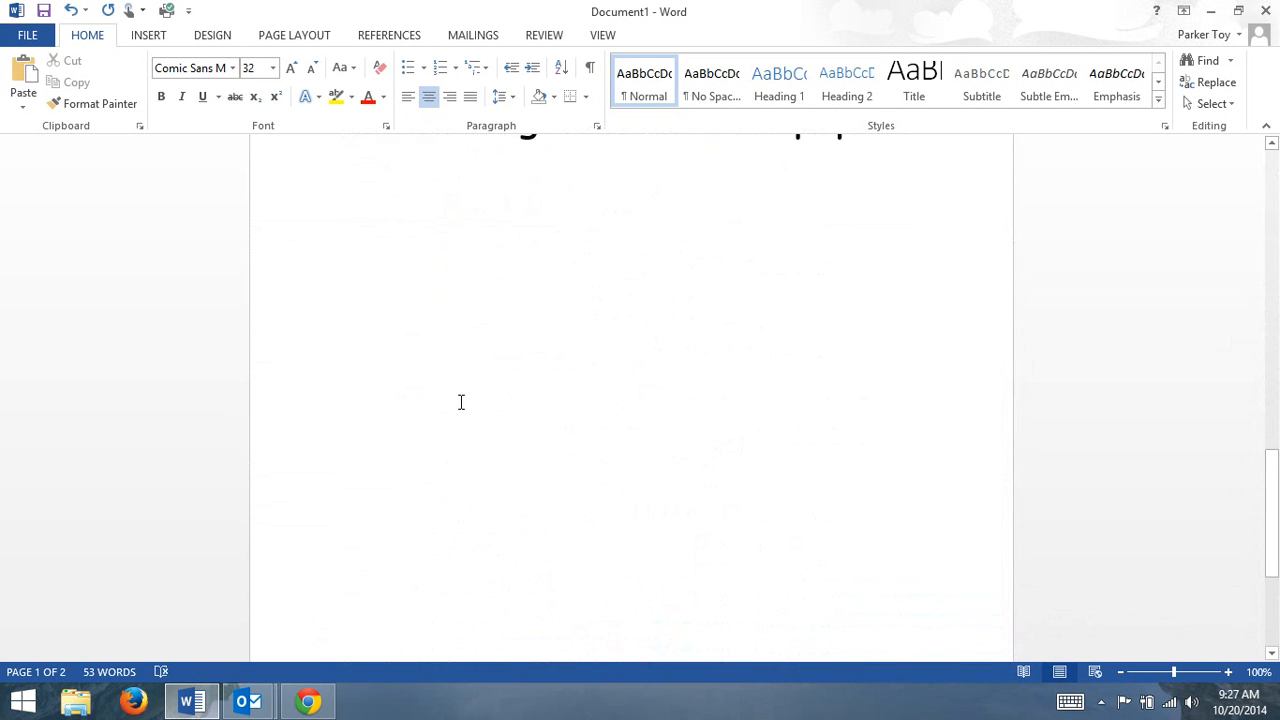
scroll(461, 402, up, 1)
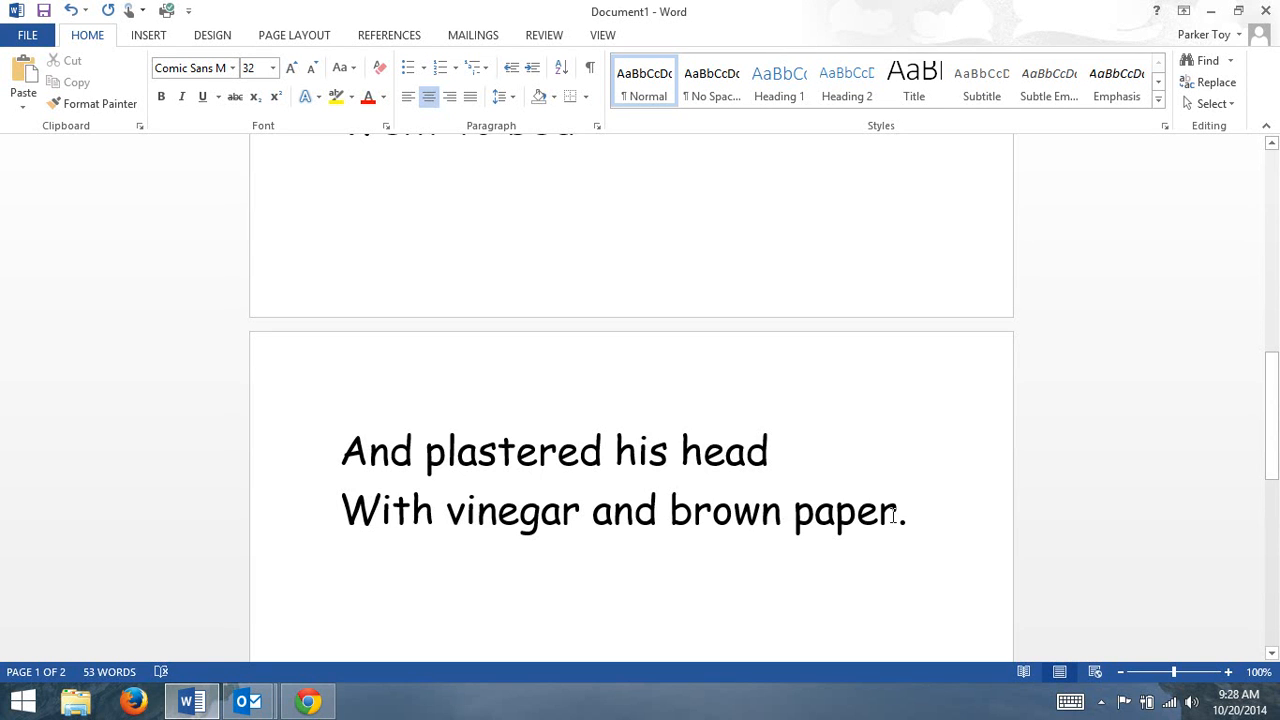
drag(900, 514, 222, 28)
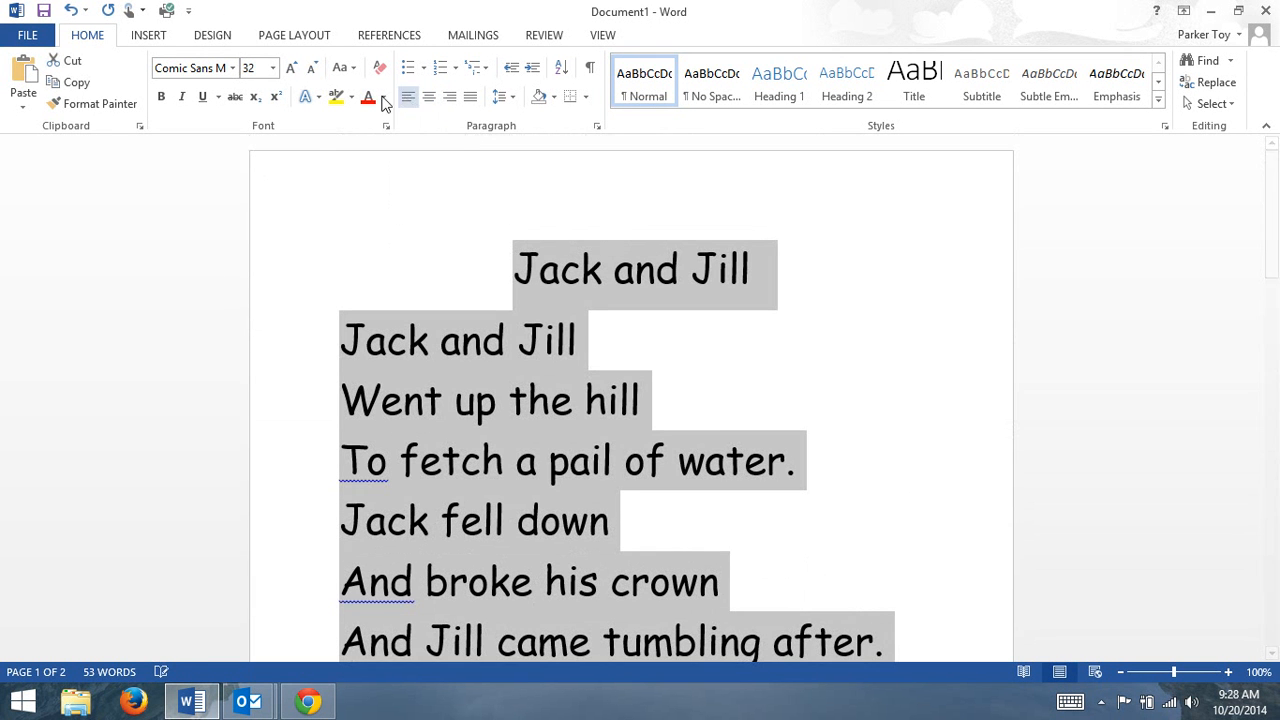
click(264, 68)
text(30)
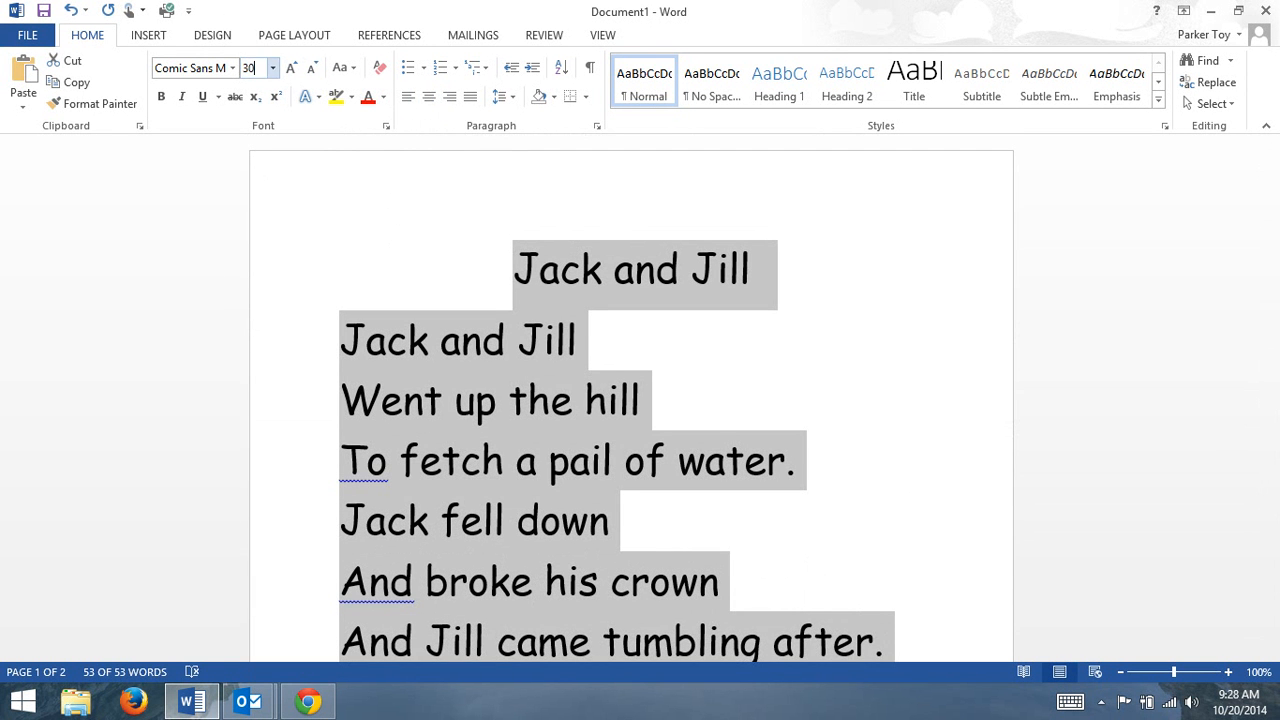
key(Return)
scroll(270, 90, down, 1)
scroll(421, 380, down, 7)
scroll(421, 383, down, 1)
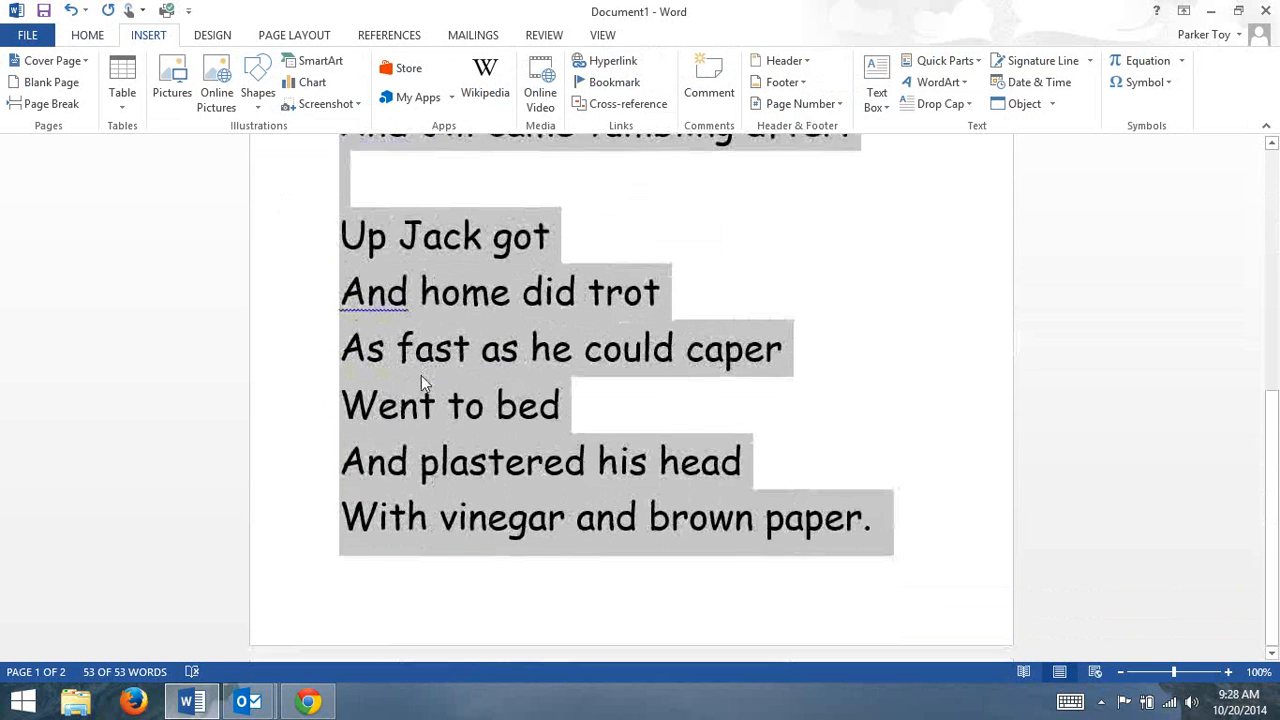
click(687, 533)
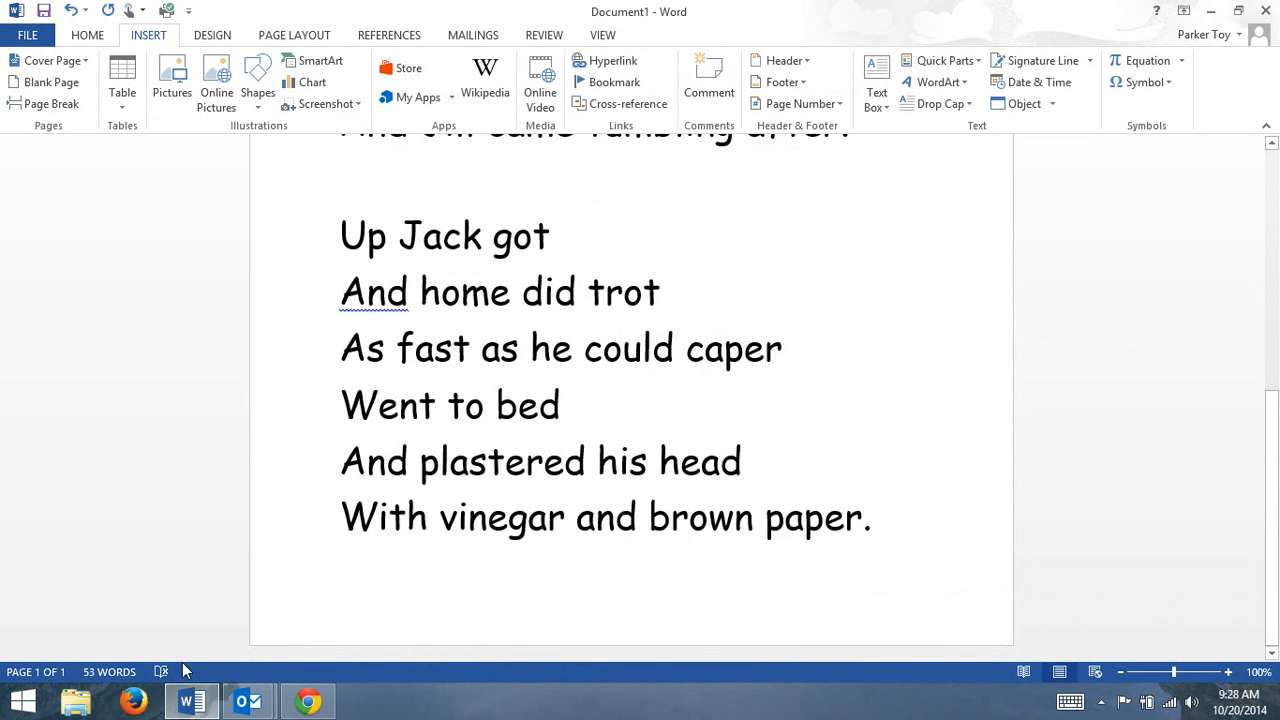
scroll(972, 416, up, 3)
scroll(972, 416, up, 6)
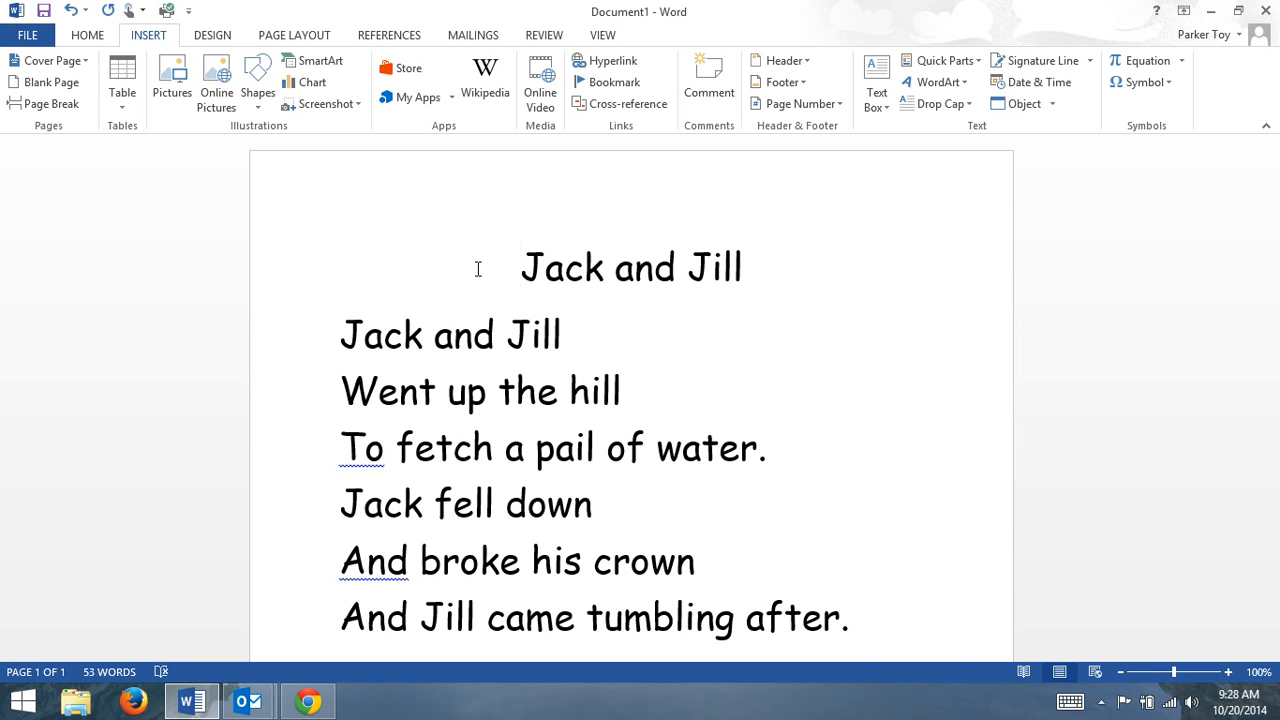
double_click(477, 169)
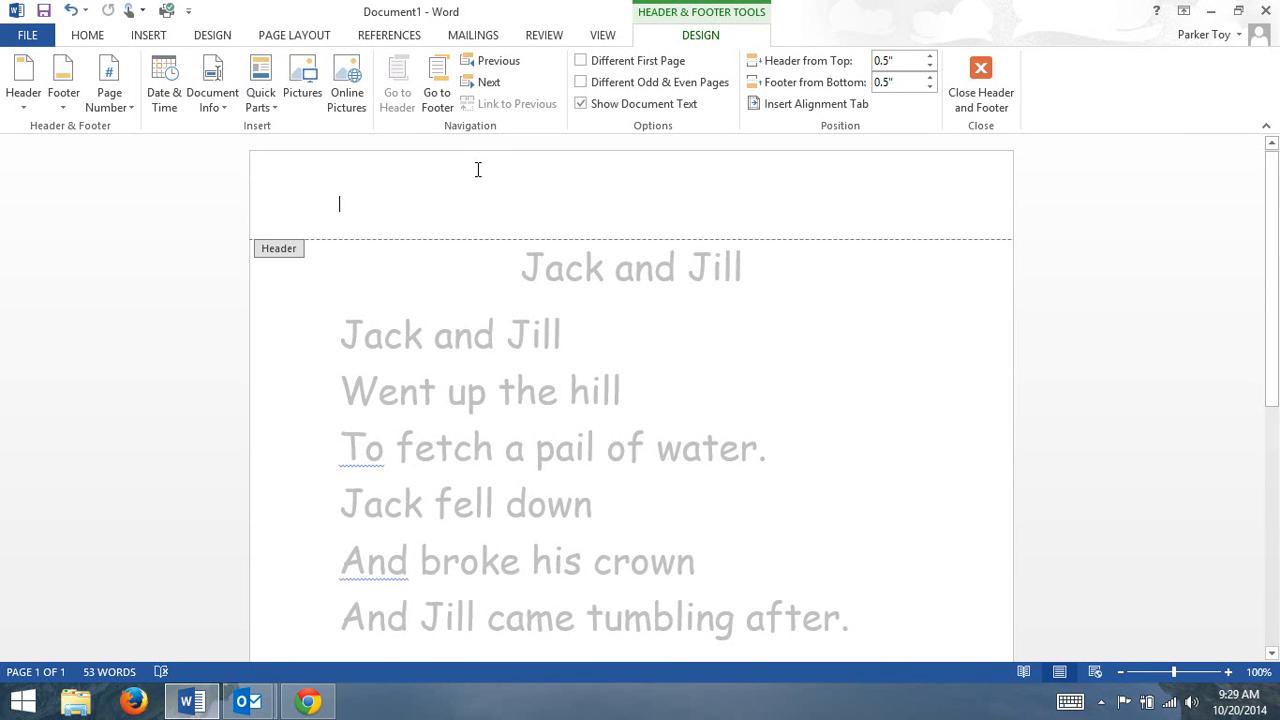
double_click(354, 308)
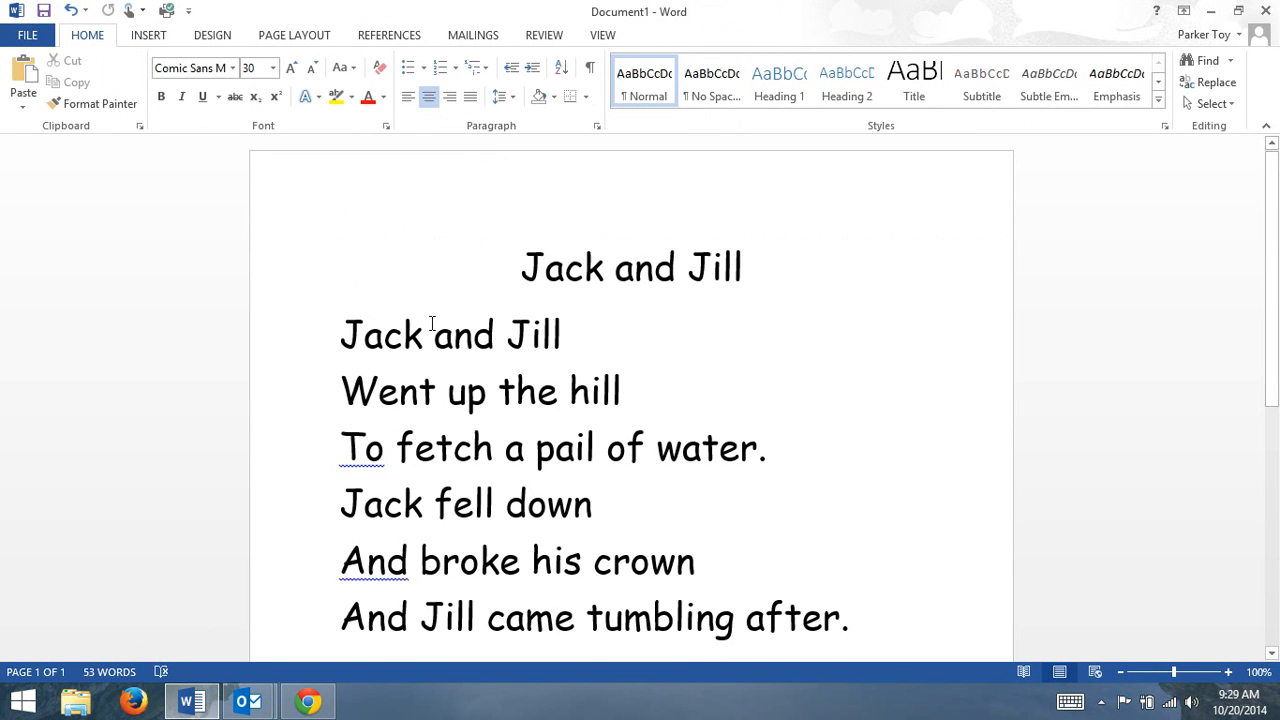
double_click(431, 322)
triple_click(431, 322)
triple_click(392, 286)
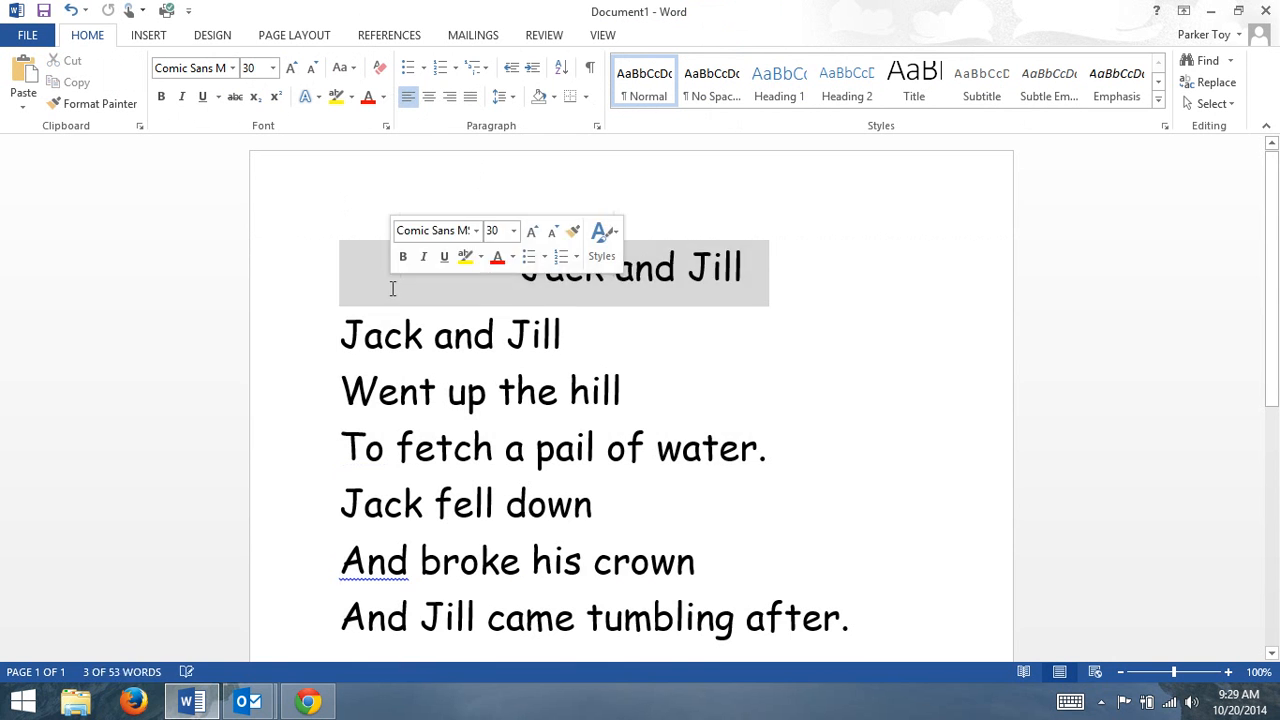
click(392, 286)
double_click(428, 328)
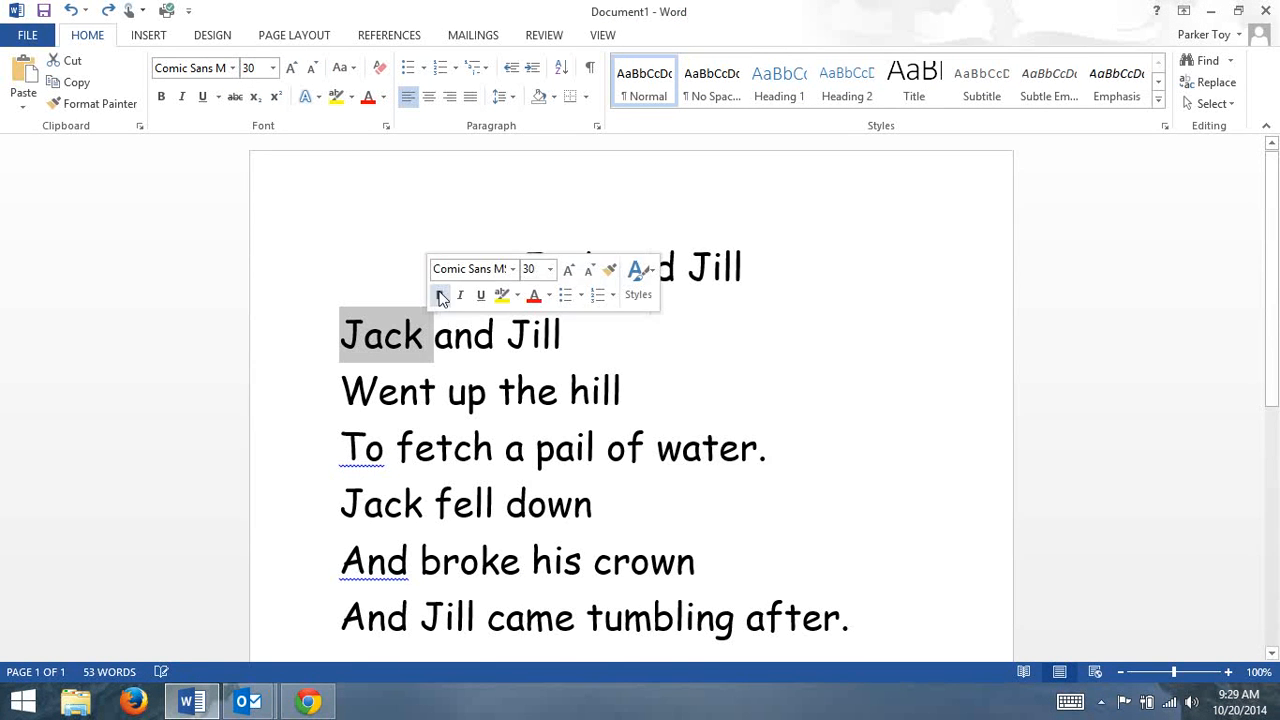
click(505, 363)
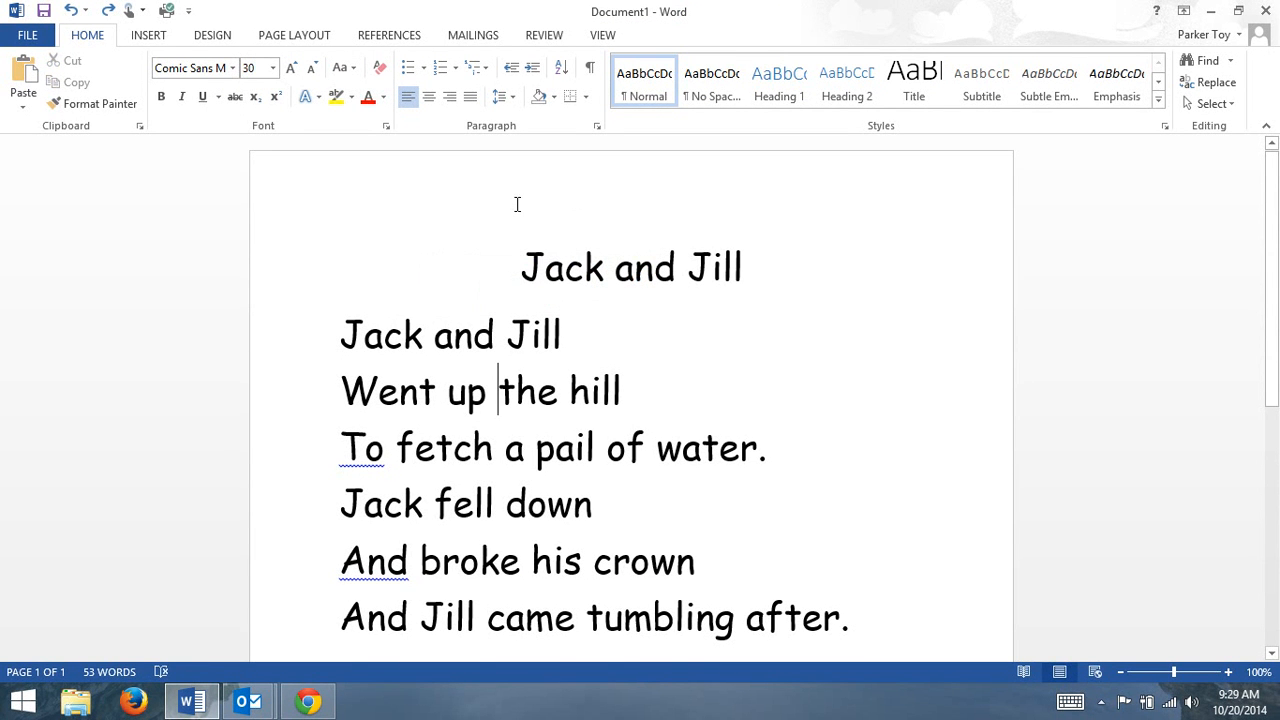
Add a Blank header with the teacher's name, the date 10/20/14 and the number 2 on separate lines, and close the header.
click(146, 37)
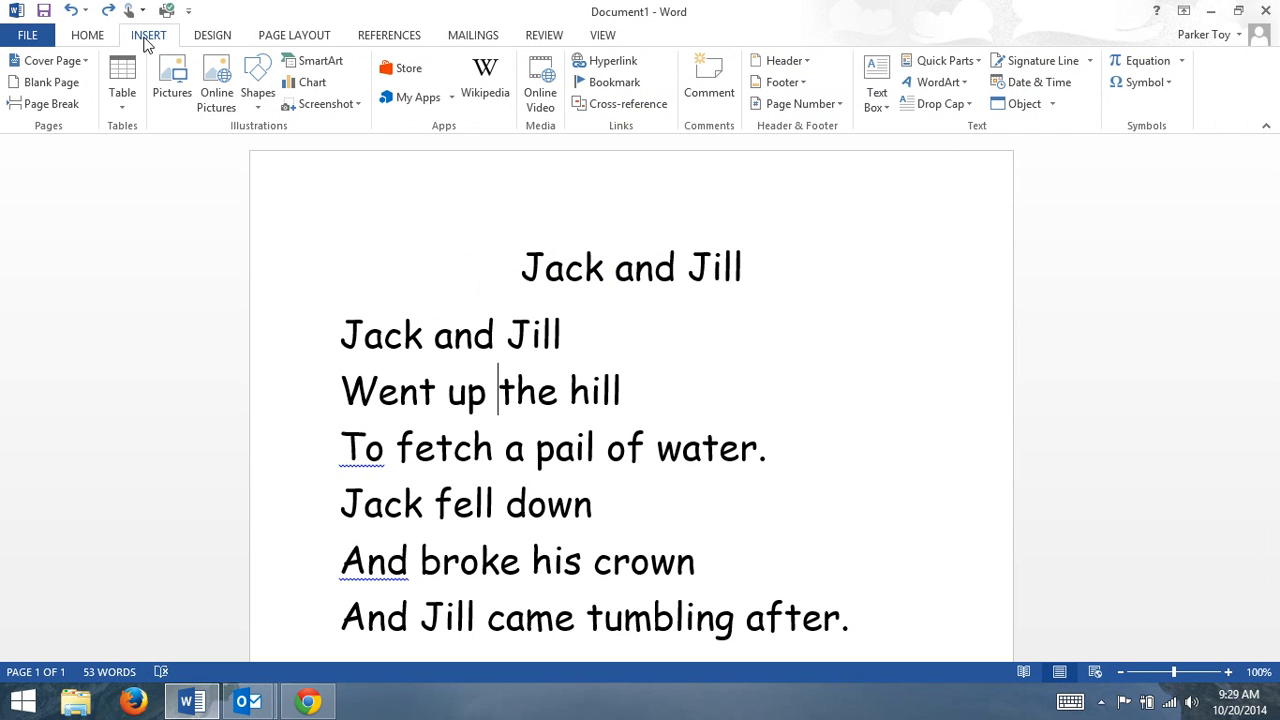
click(776, 63)
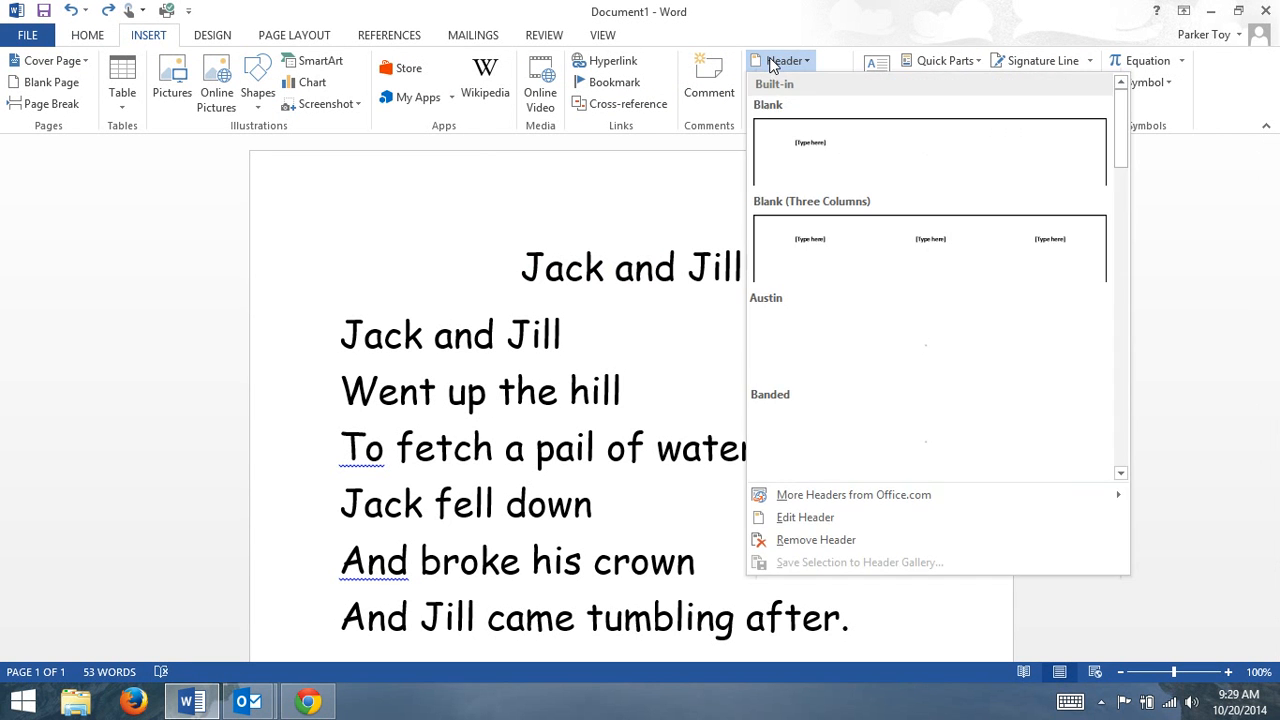
click(866, 160)
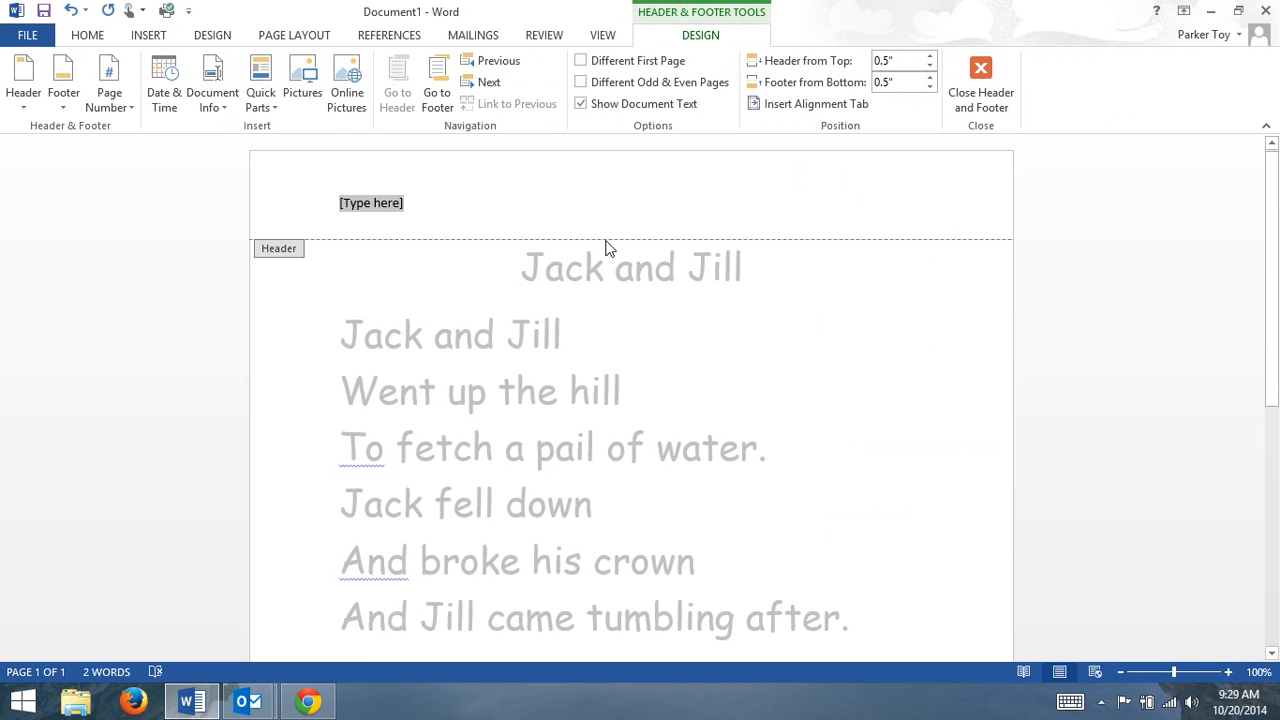
text(Mrs. Parker)
key(Return)
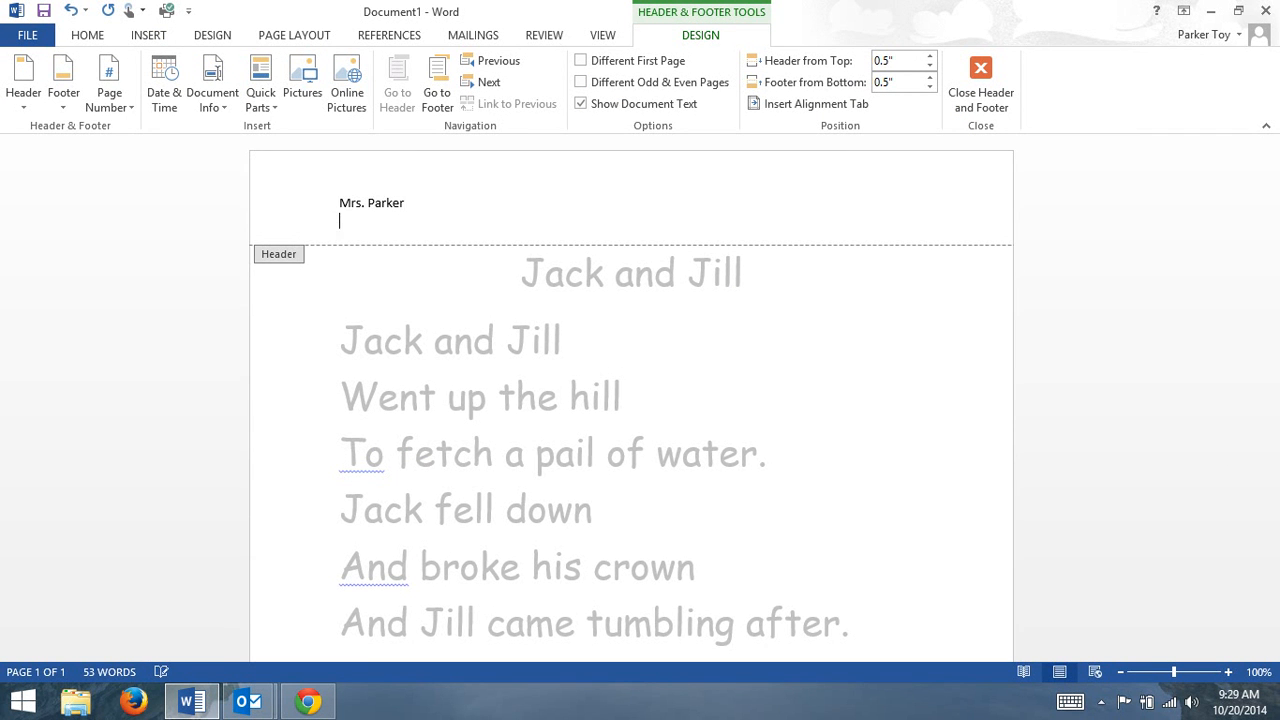
text(10/20/14)
key(Return)
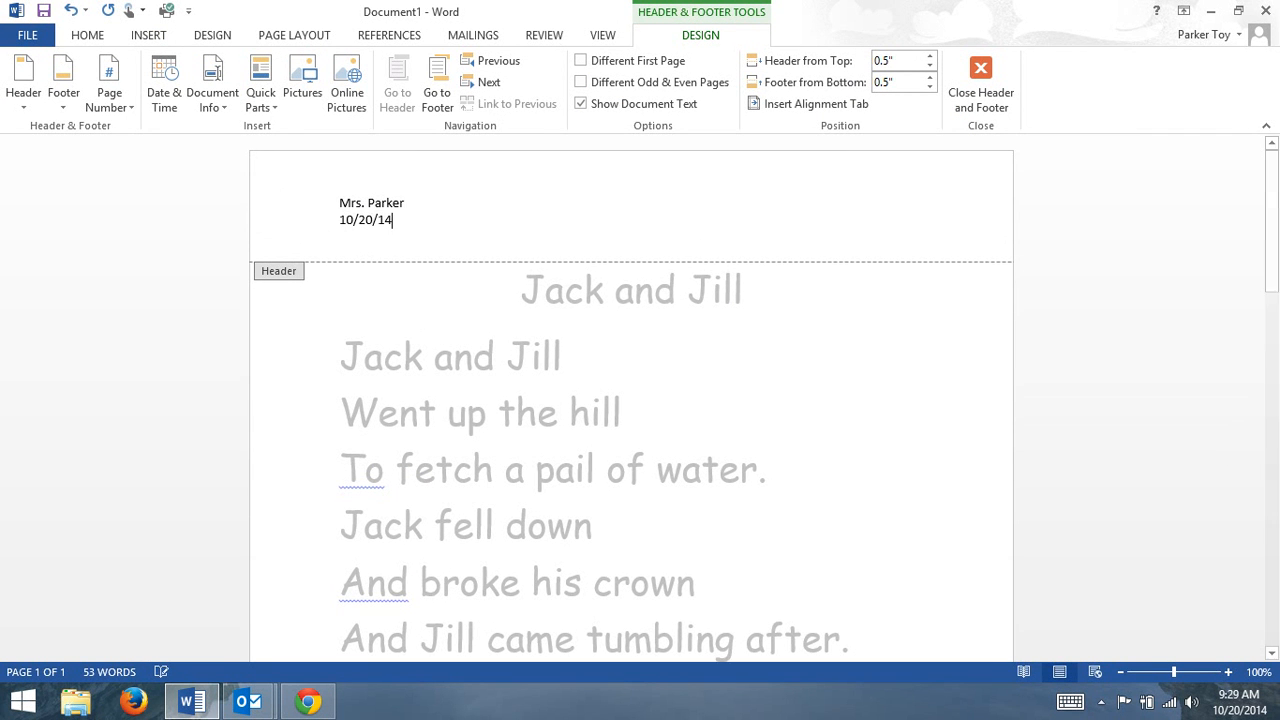
text(2)
click(981, 80)
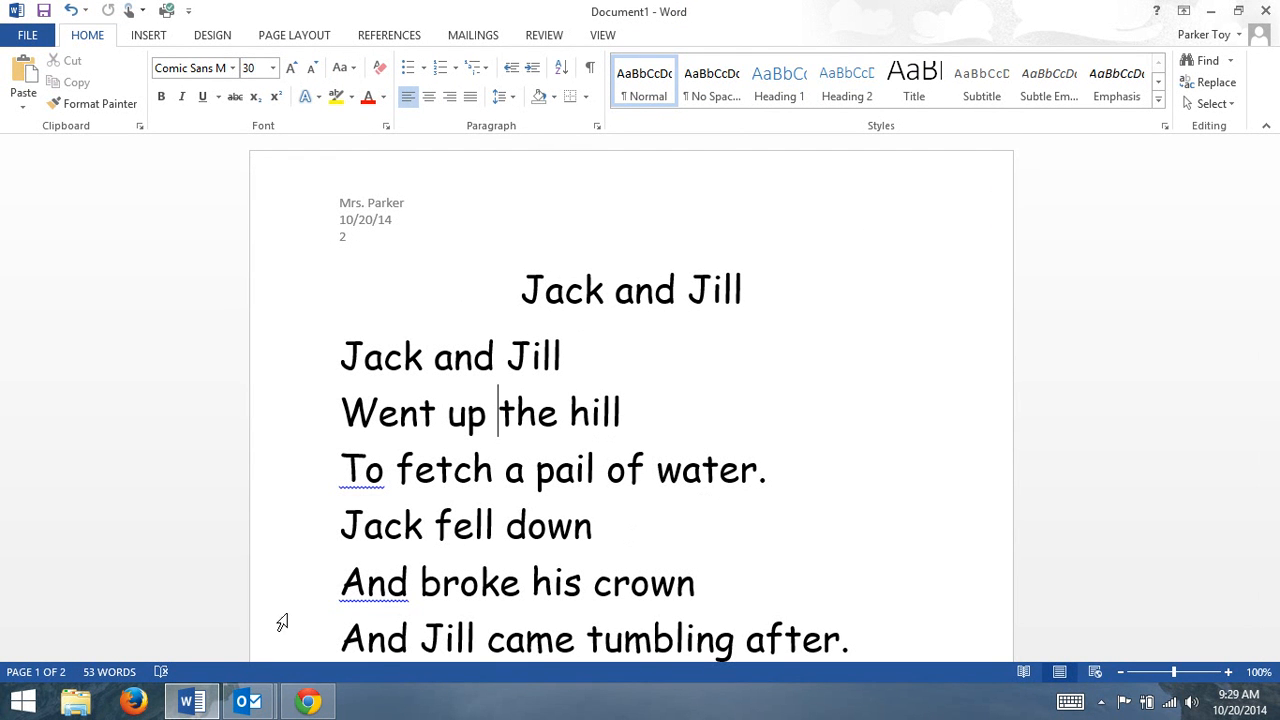
Set the document's page margins to Narrow and check that the whole rhyme fits on one page.
scroll(380, 581, down, 2)
scroll(457, 551, down, 10)
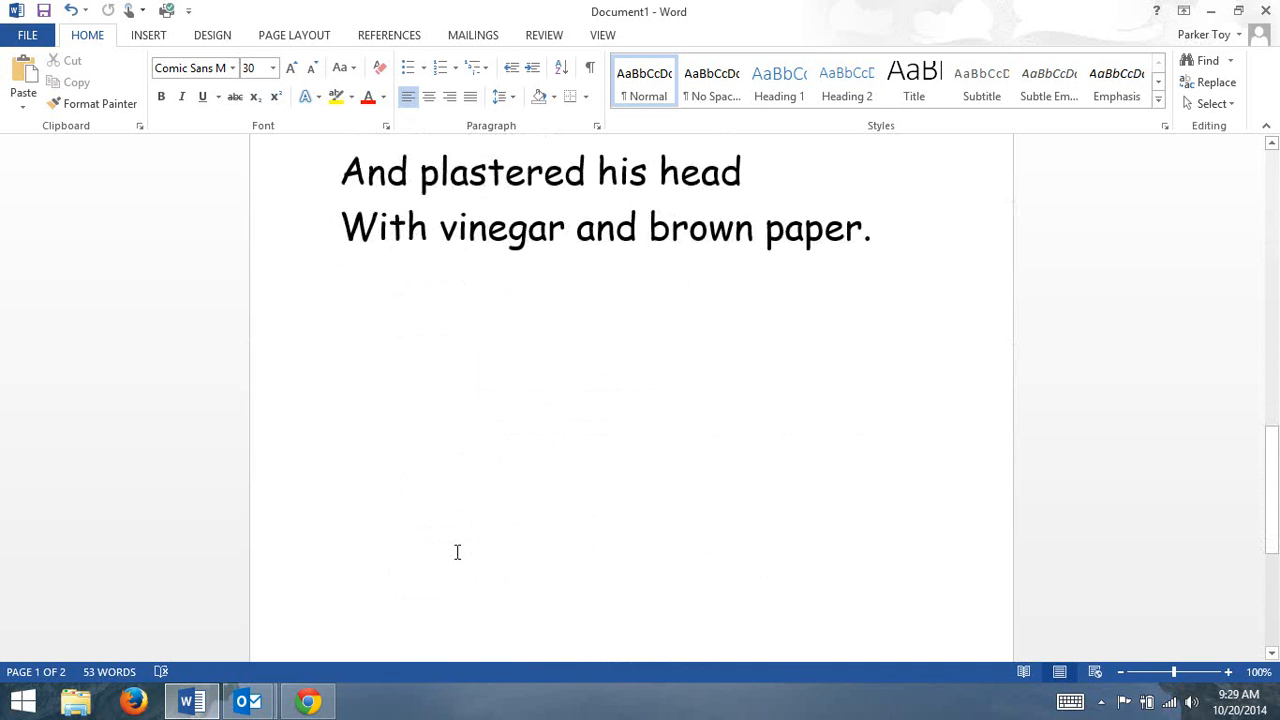
scroll(457, 551, up, 3)
scroll(457, 551, up, 12)
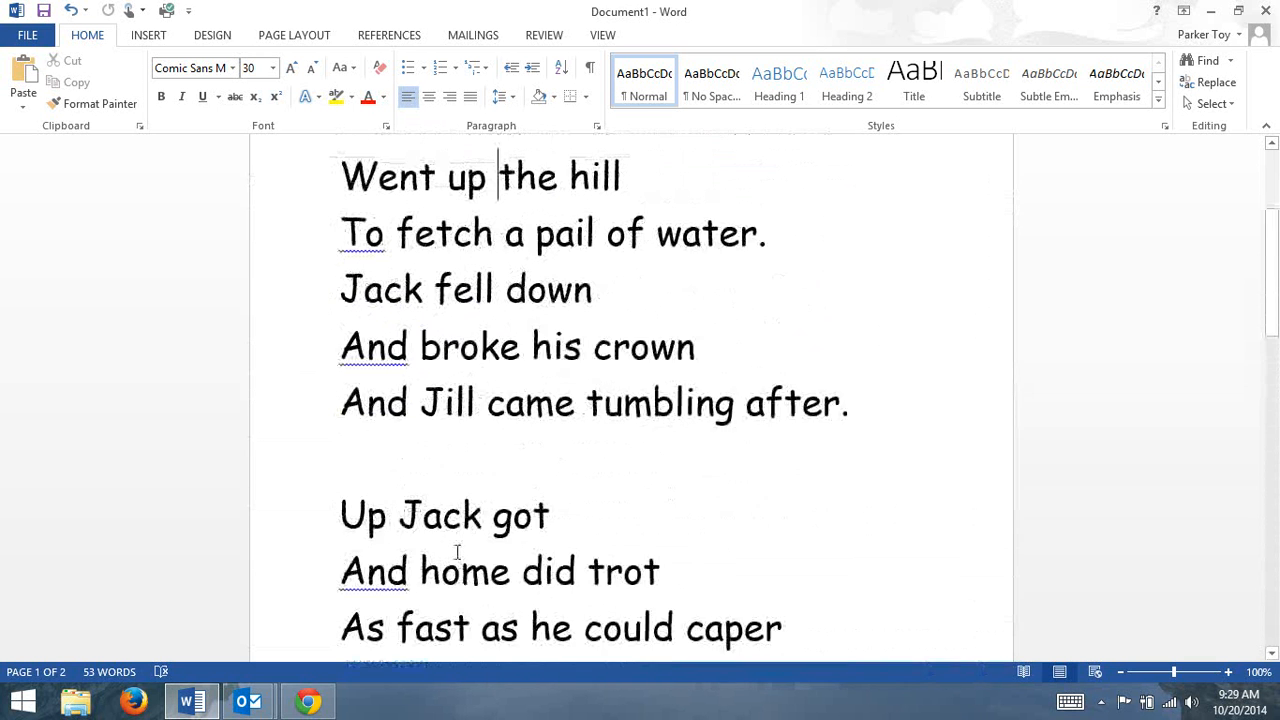
scroll(457, 551, up, 3)
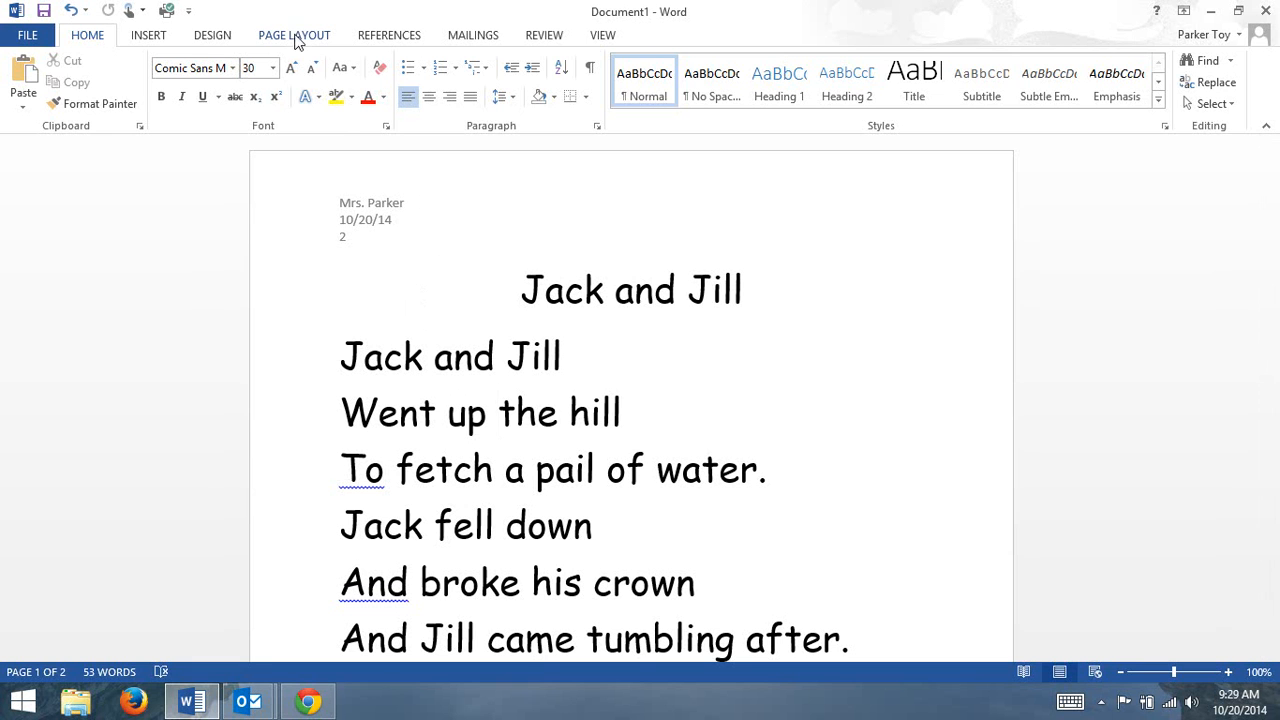
click(290, 33)
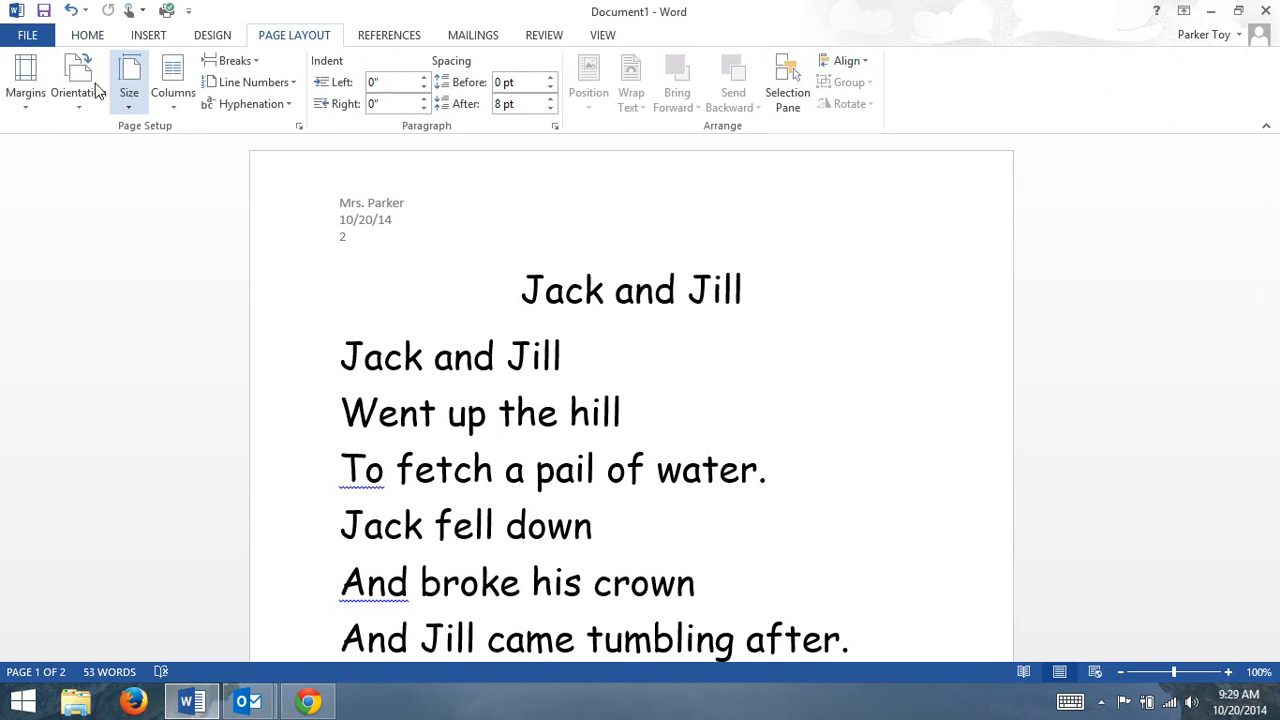
click(24, 70)
click(88, 210)
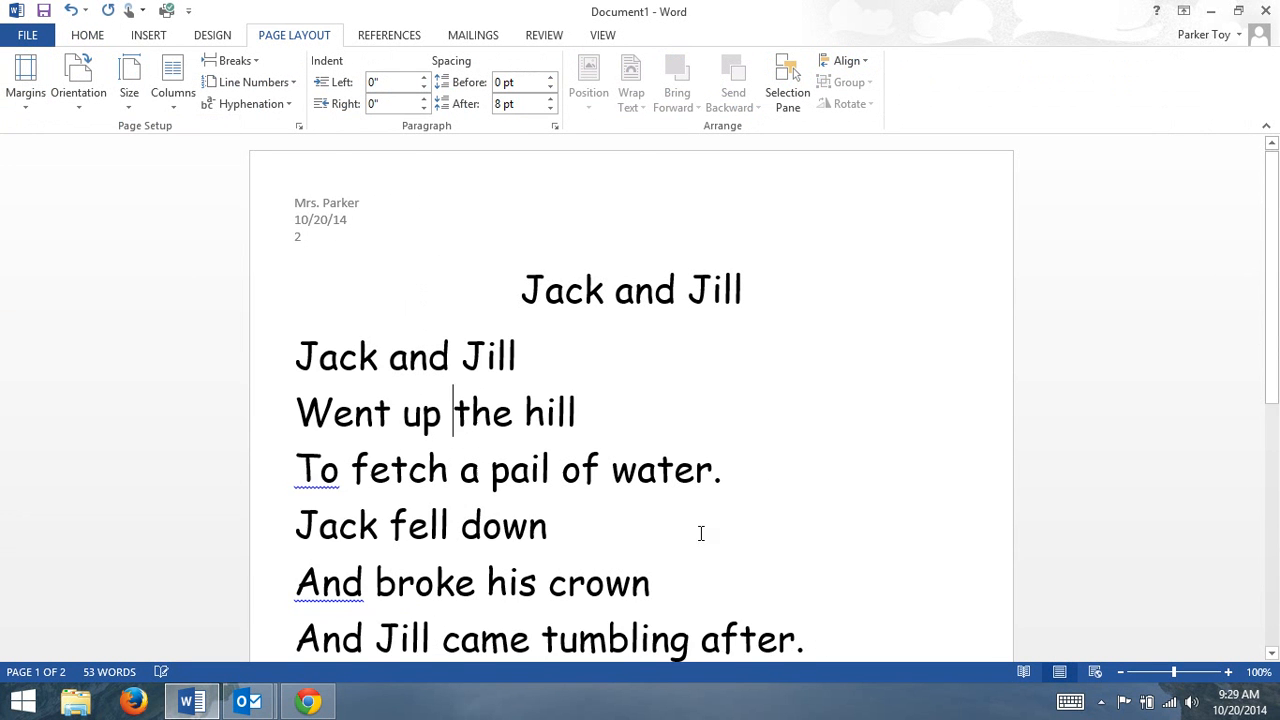
scroll(662, 437, down, 10)
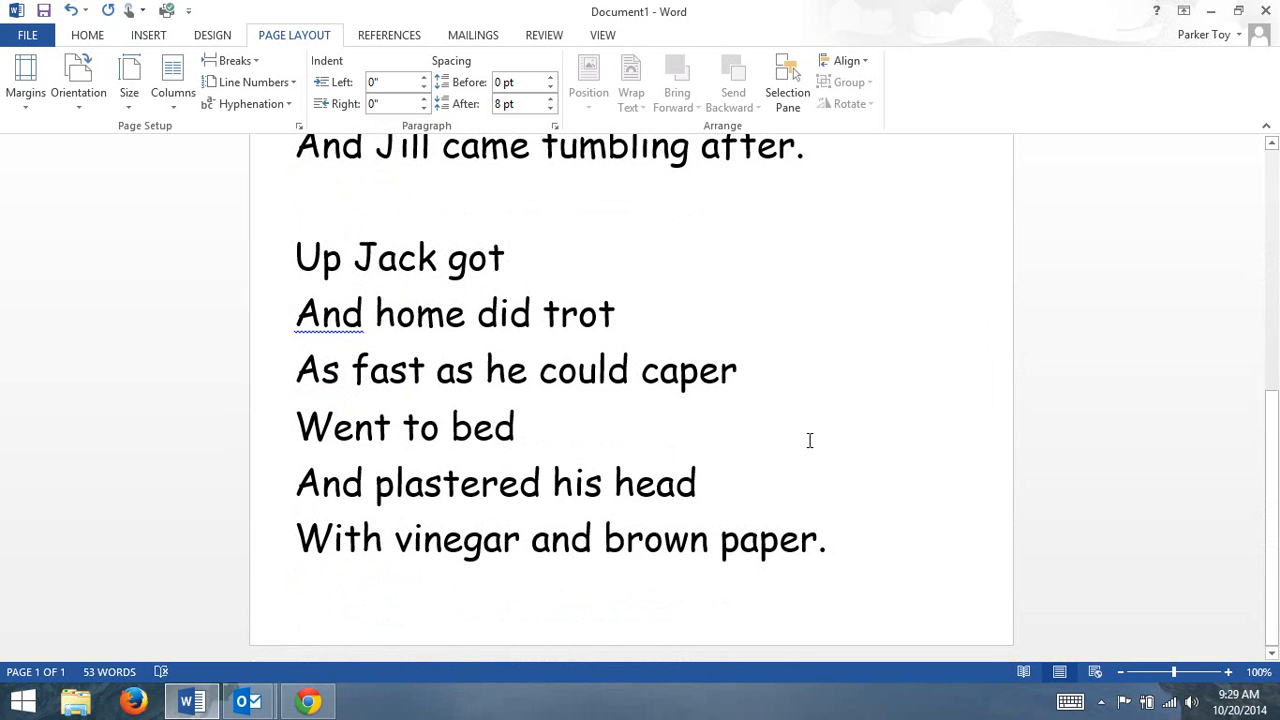
scroll(540, 471, up, 2)
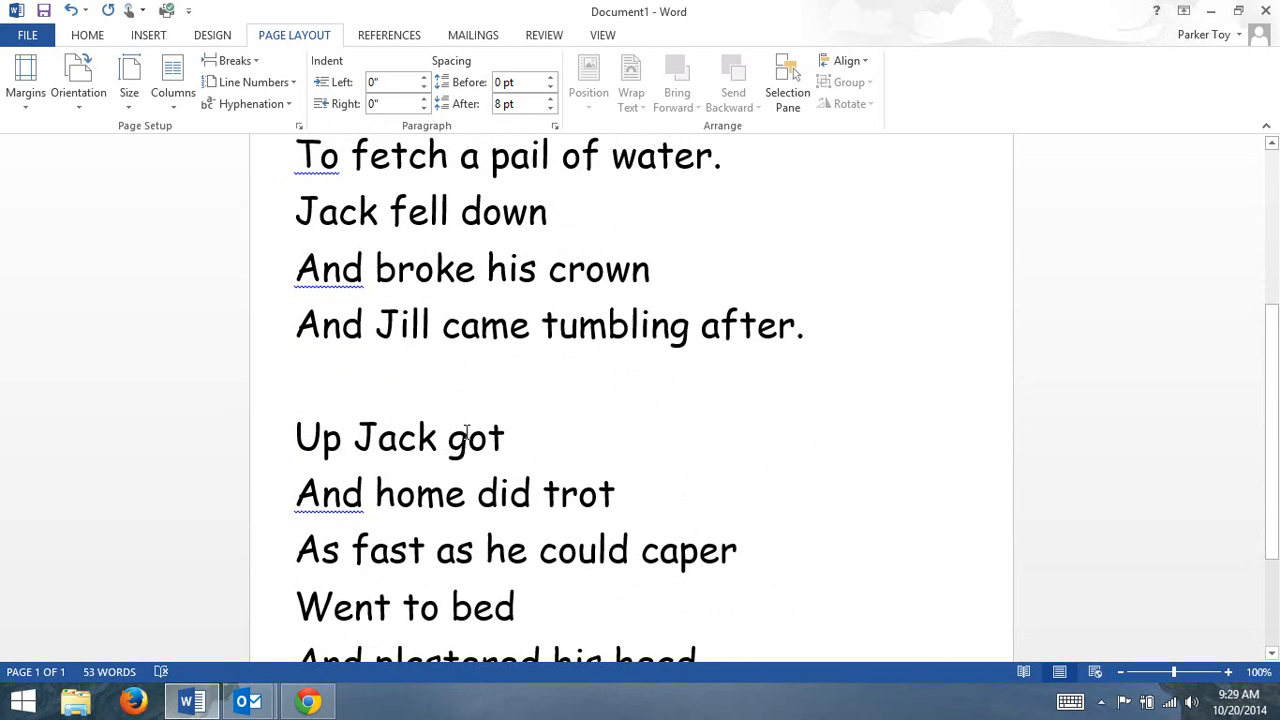
scroll(466, 432, up, 4)
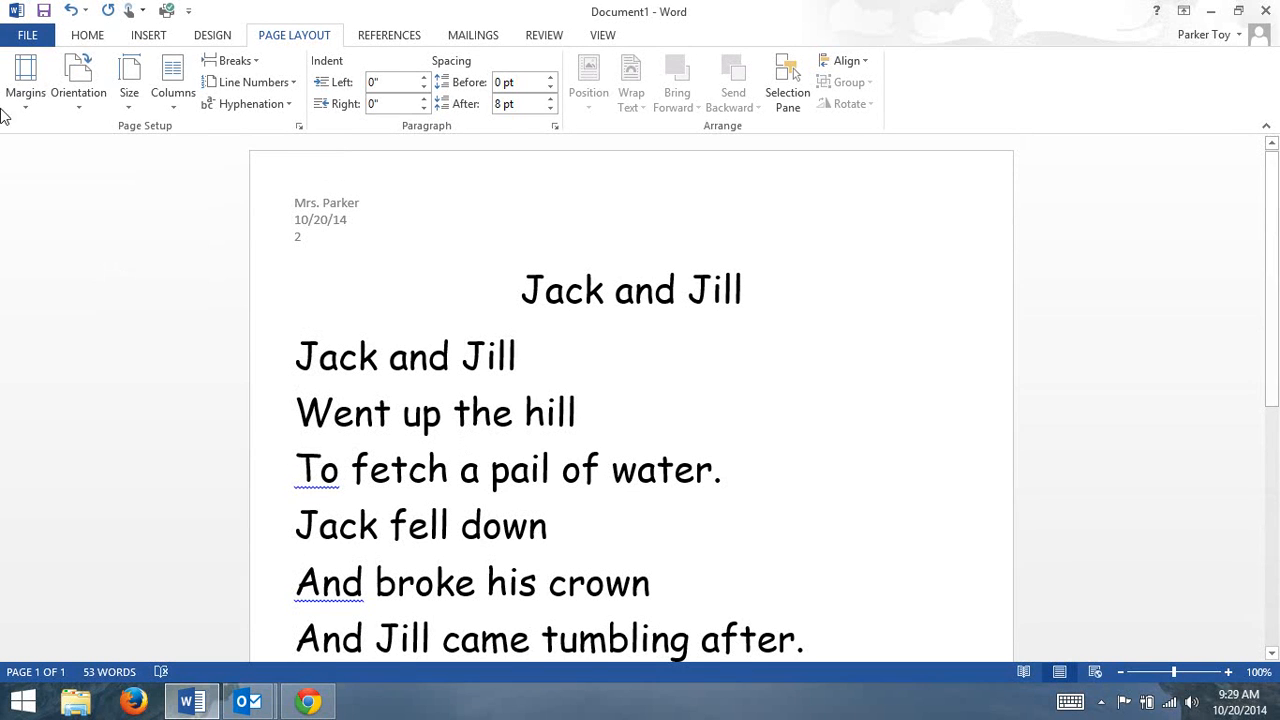
Select the word "hill" in the rhyme's second line and search Office.com Clip Art for "hill" as an online picture.
click(88, 36)
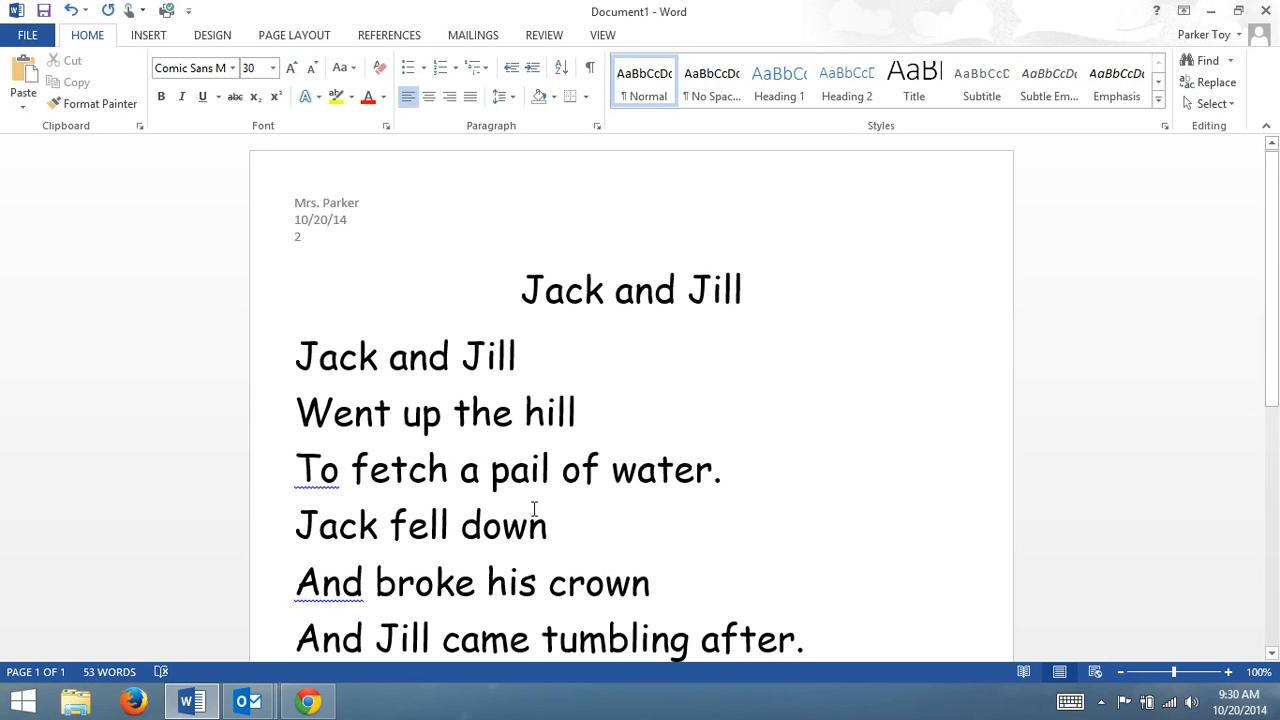
scroll(527, 483, down, 1)
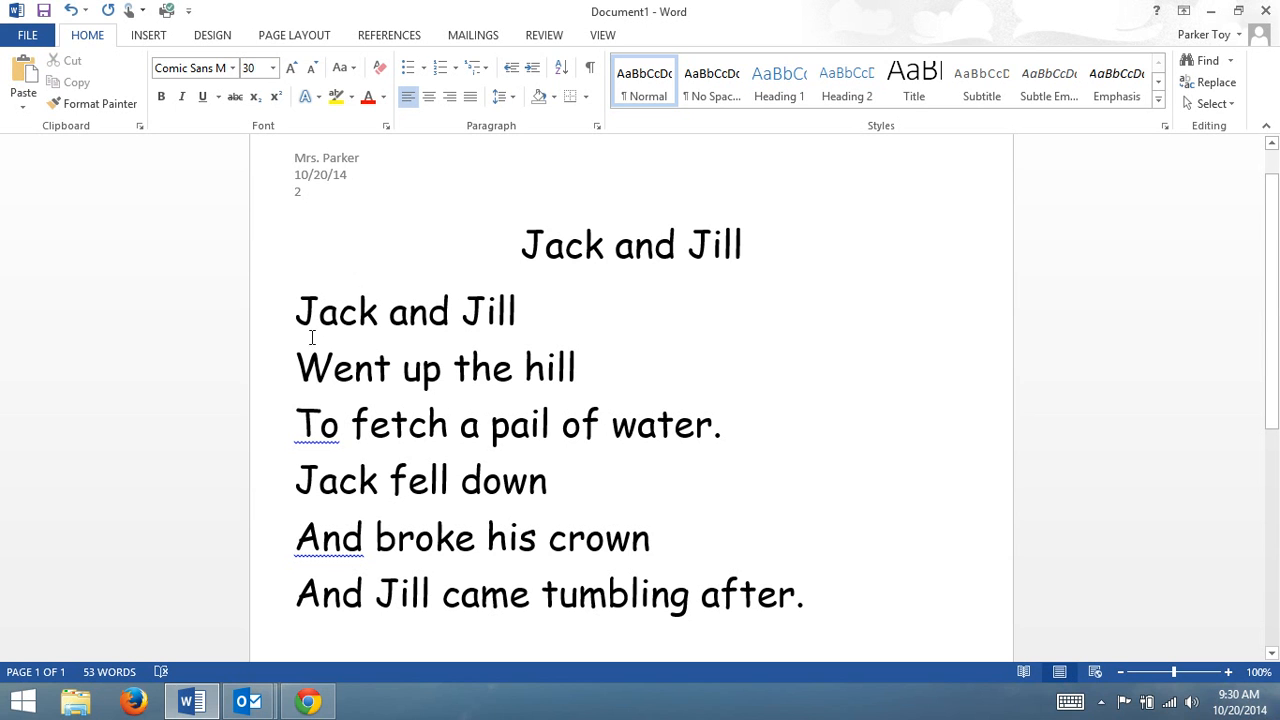
click(578, 365)
drag(577, 364, 531, 344)
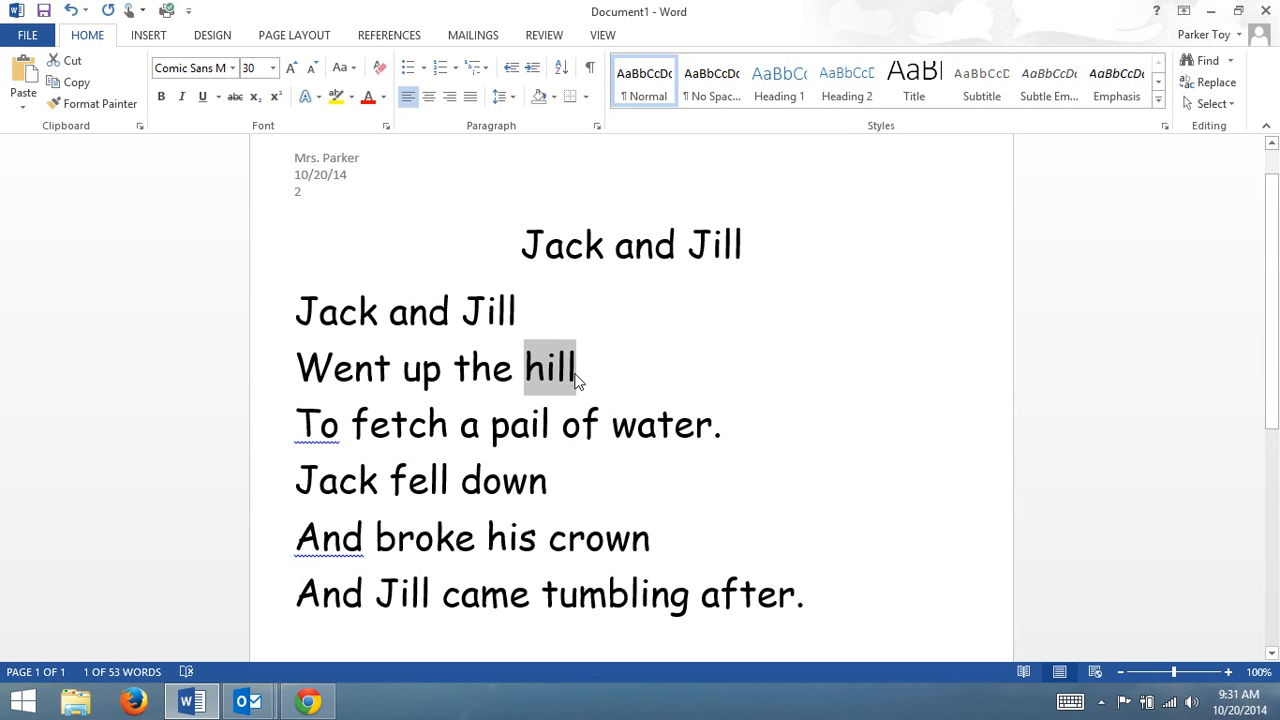
click(145, 37)
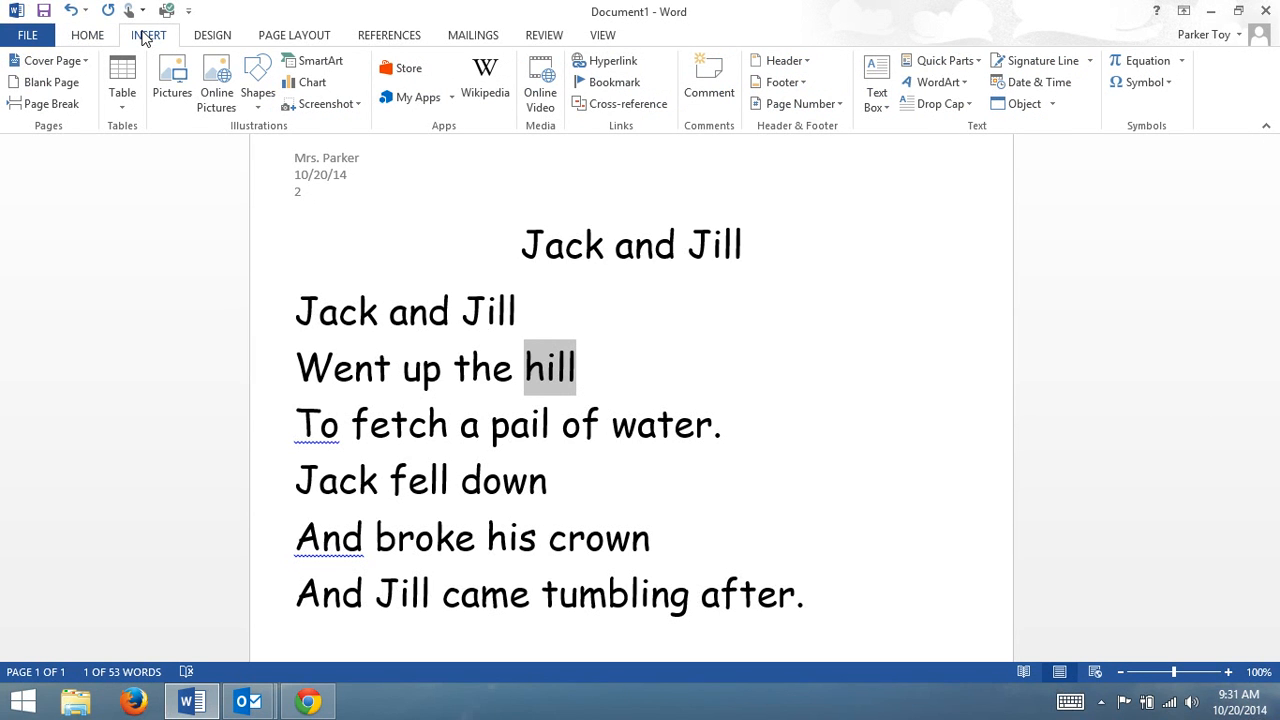
click(217, 92)
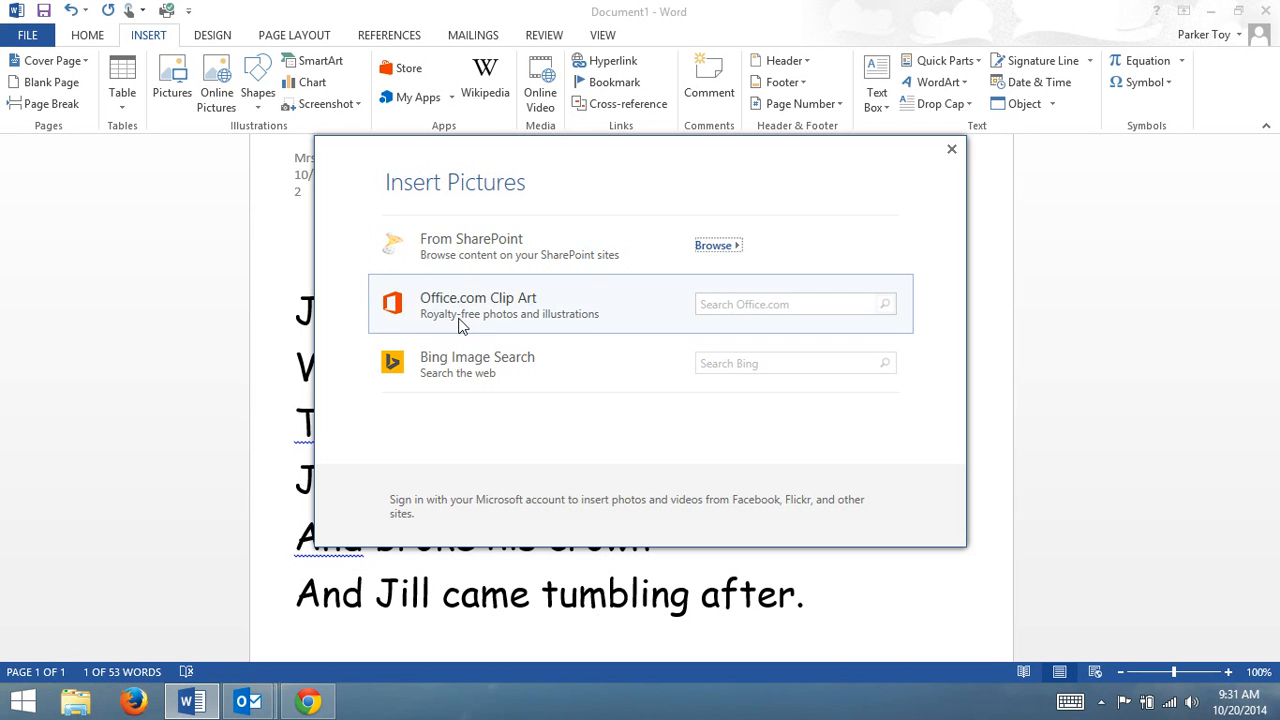
click(731, 306)
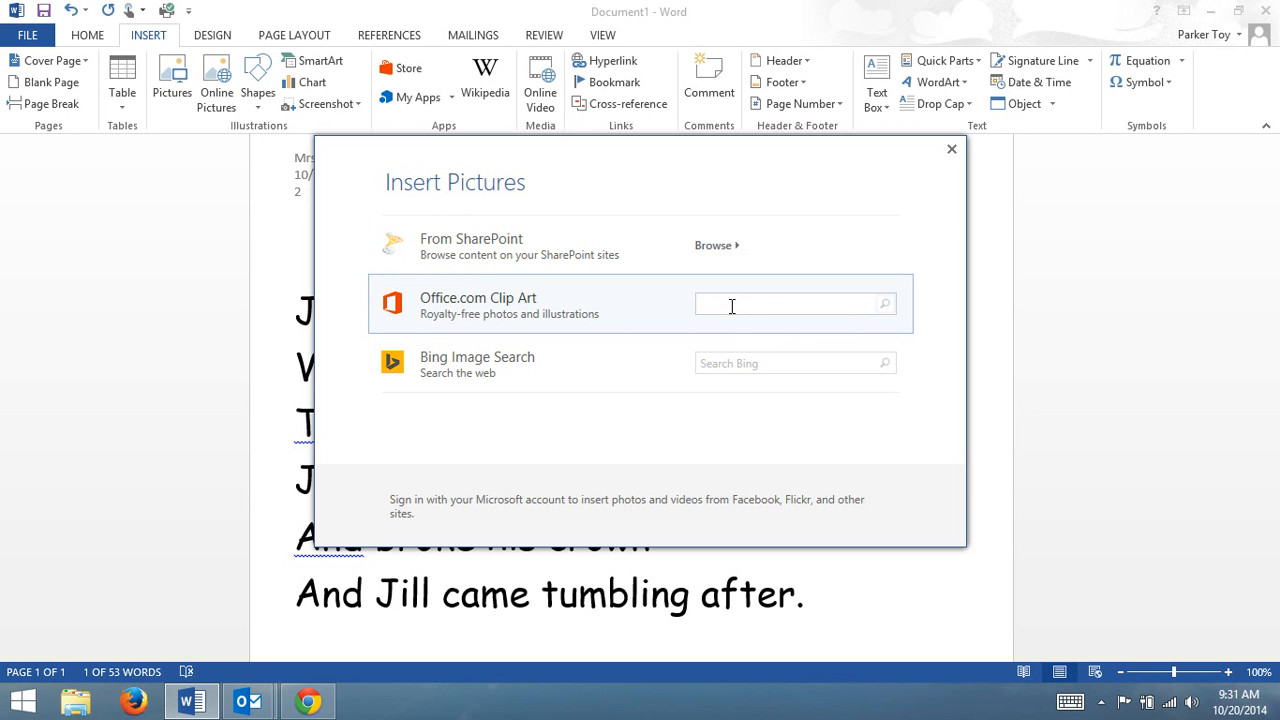
text(hill)
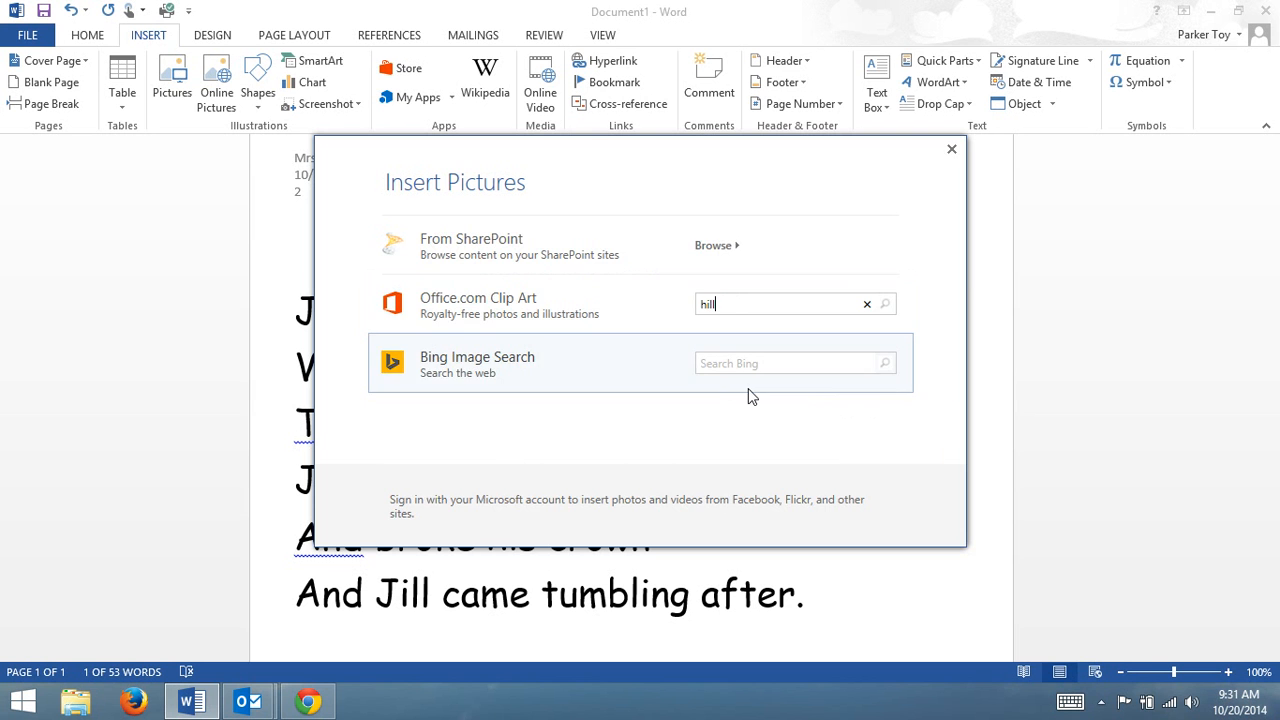
key(Return)
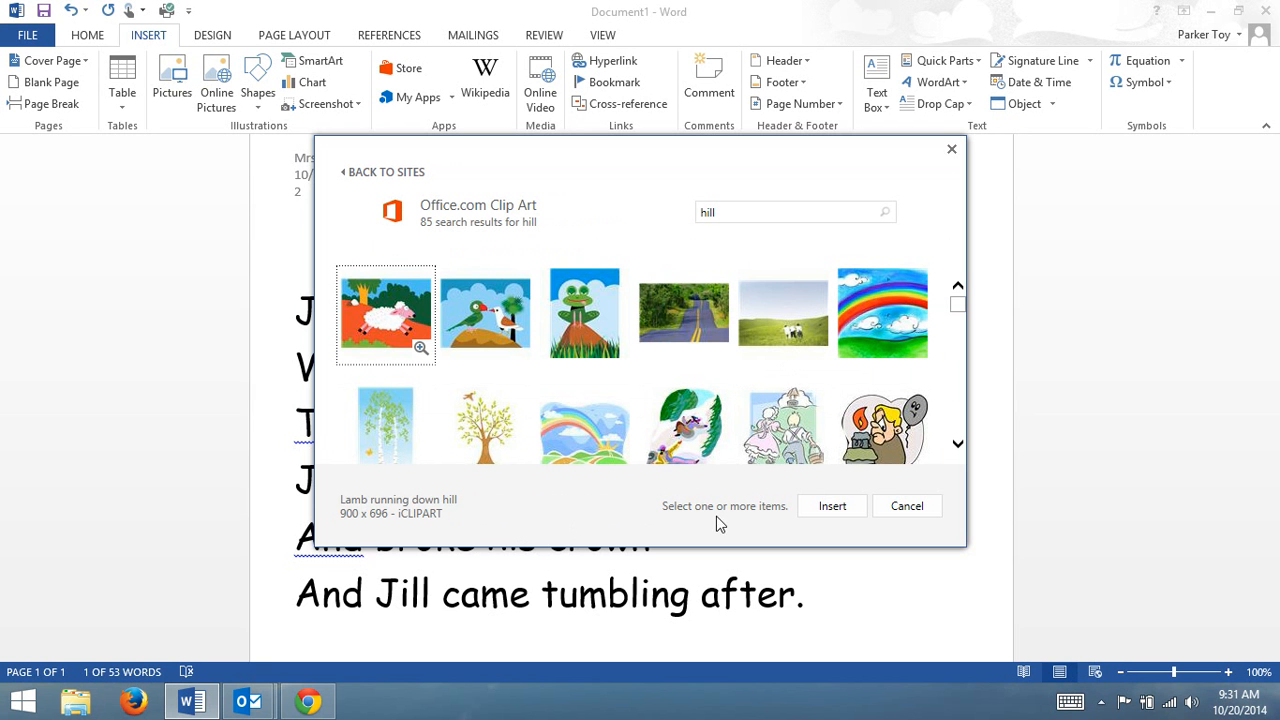
Insert the clip art "Rolling grass hills in front of the sunrise" in place of the selected word.
click(962, 307)
mouse_move(962, 310)
mouse_down()
mouse_move(966, 340)
mouse_move(969, 319)
mouse_up()
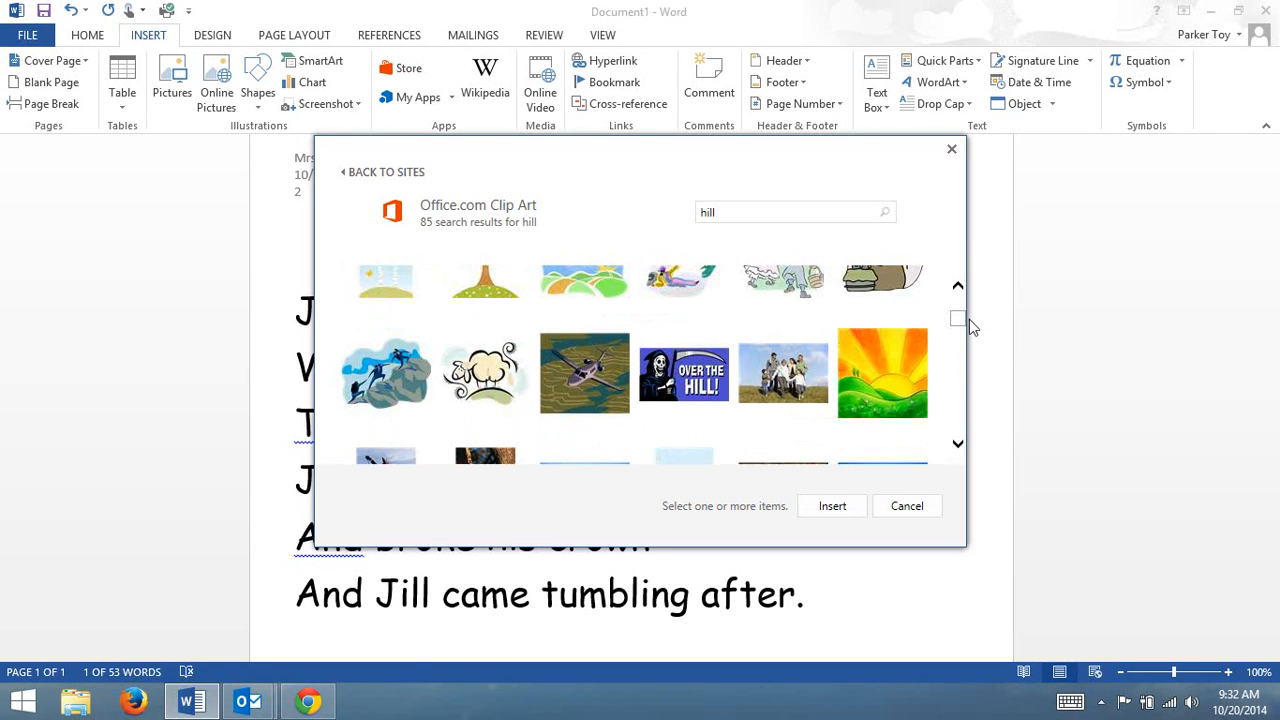
click(912, 397)
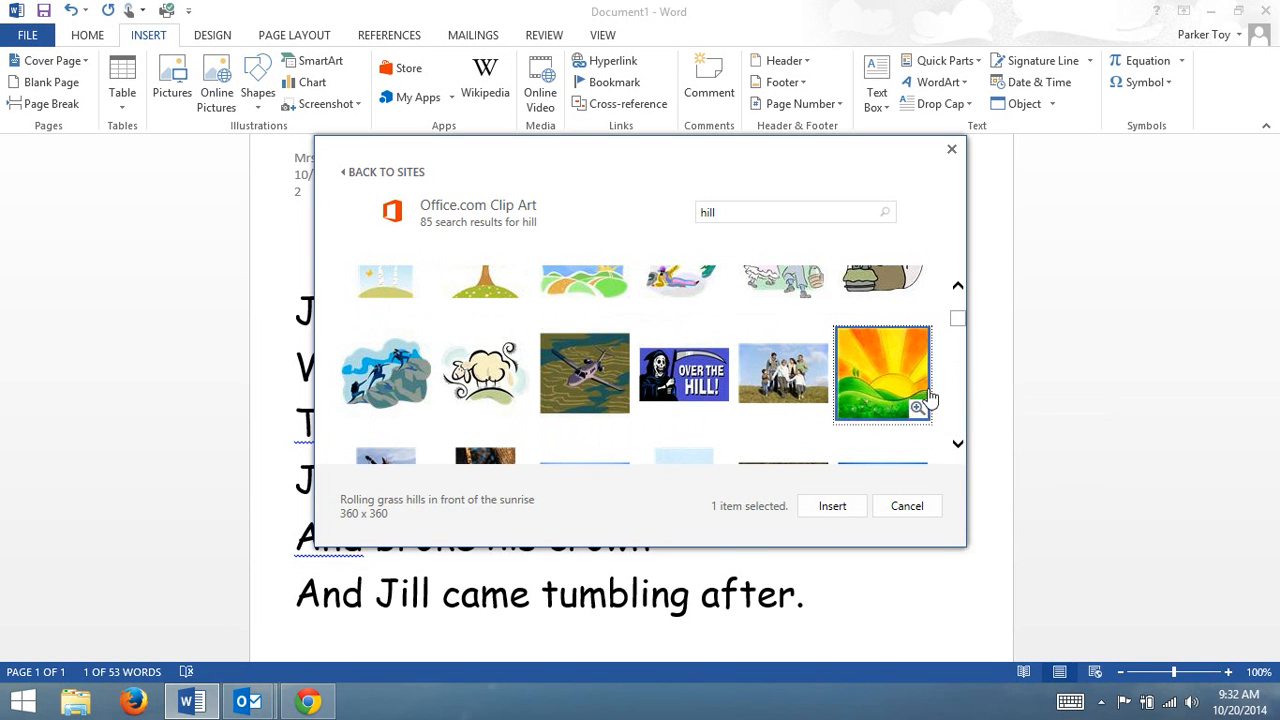
click(830, 507)
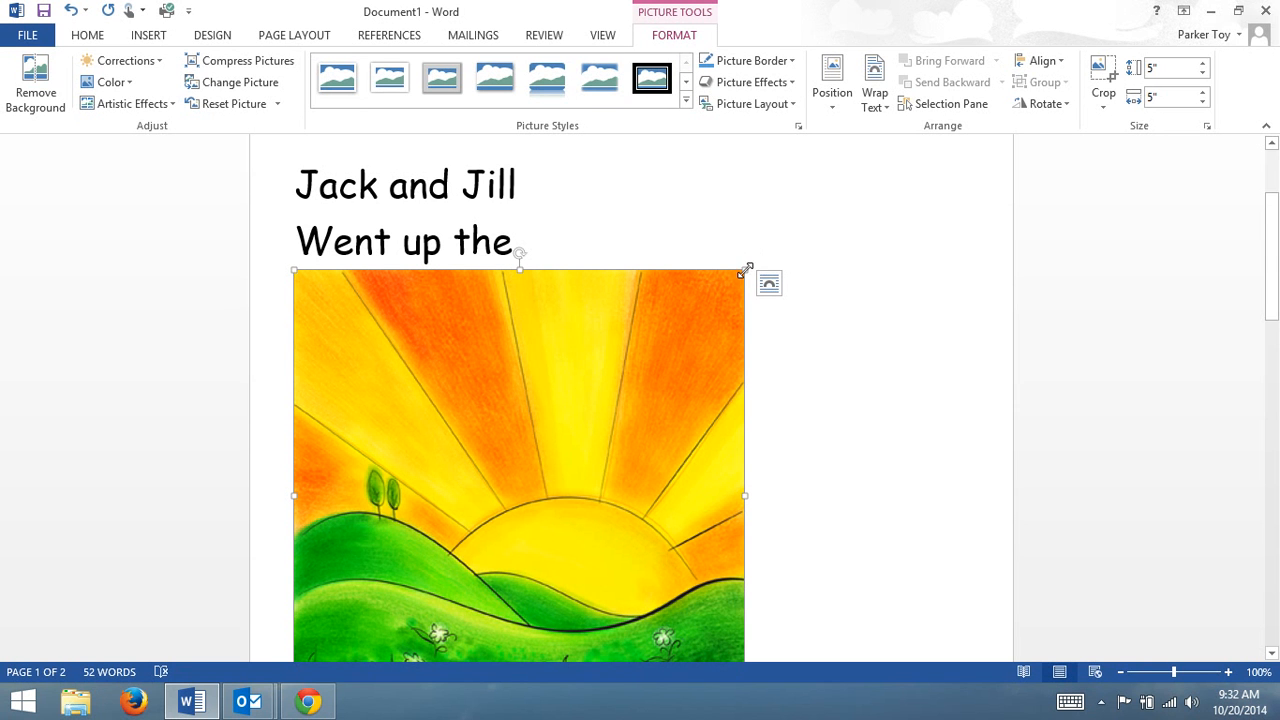
Try to shrink the inserted hill picture to about 1.54 inches square, and undo the resize.
drag(745, 270, 157, 634)
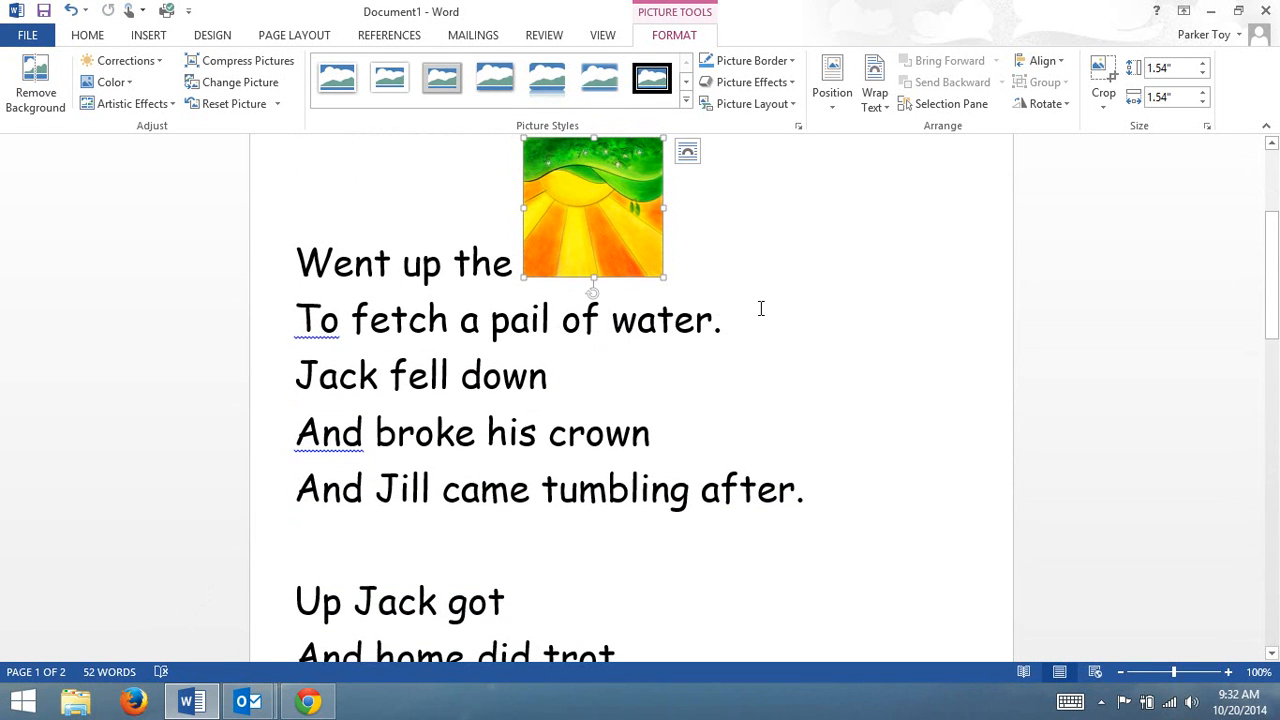
click(687, 151)
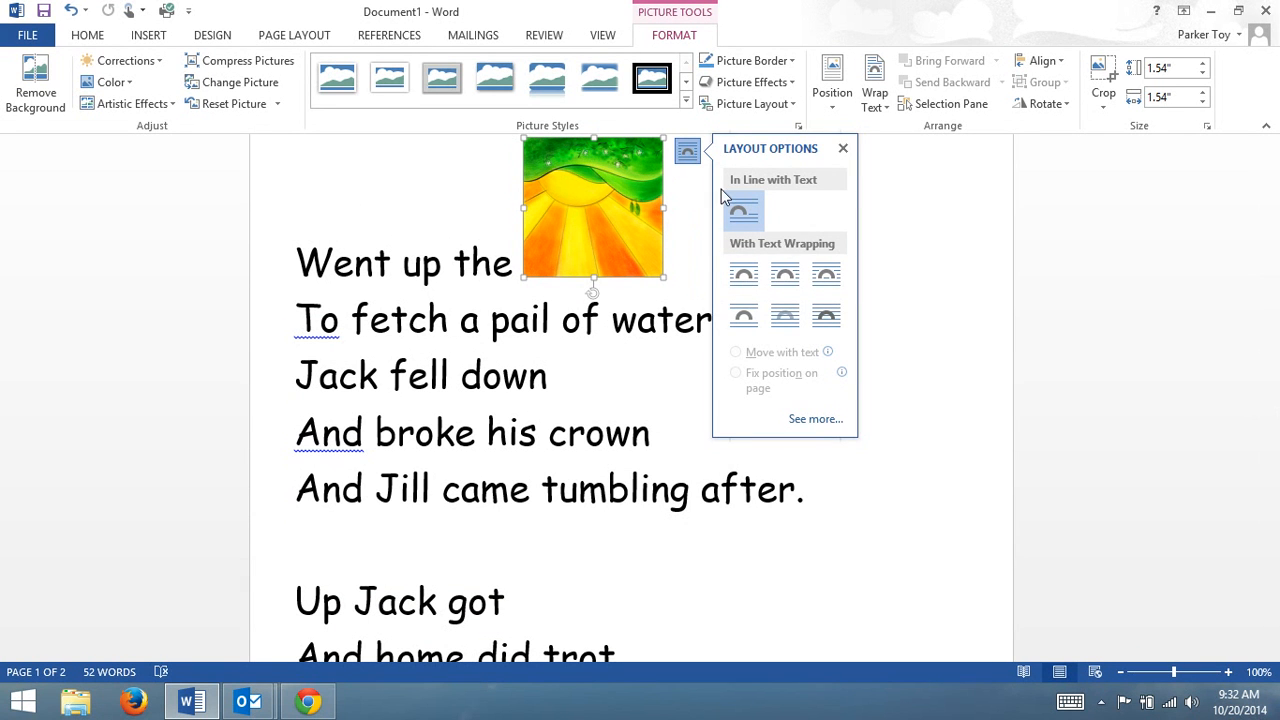
click(845, 148)
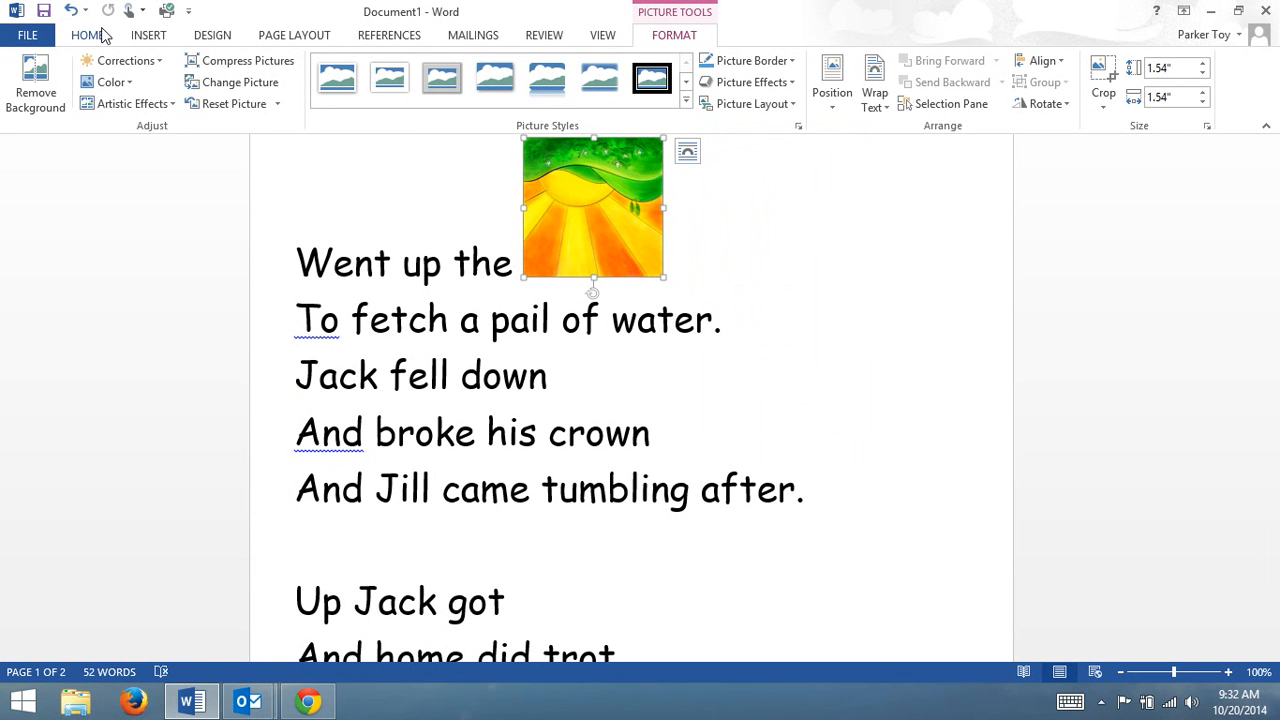
click(72, 10)
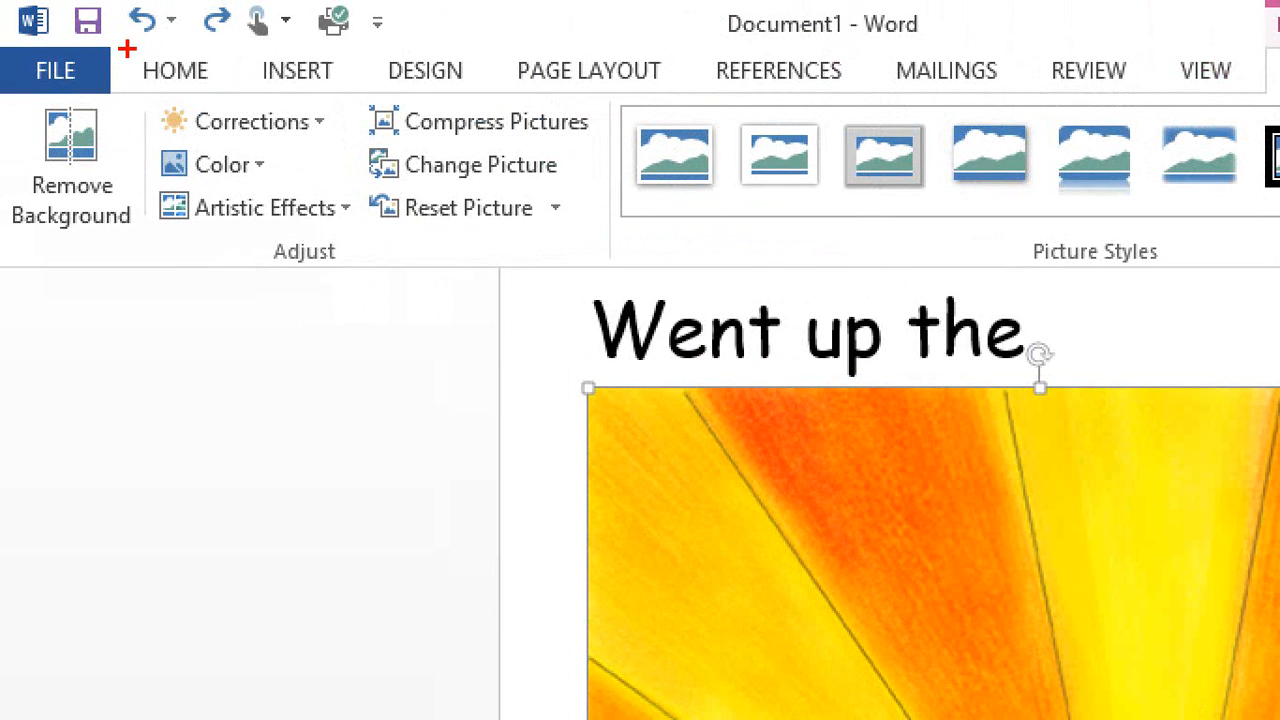
mouse_move(127, 48)
mouse_down()
mouse_move(158, 49)
mouse_move(191, 6)
mouse_move(135, 2)
mouse_move(110, 58)
mouse_move(165, 73)
mouse_move(205, 2)
mouse_up()
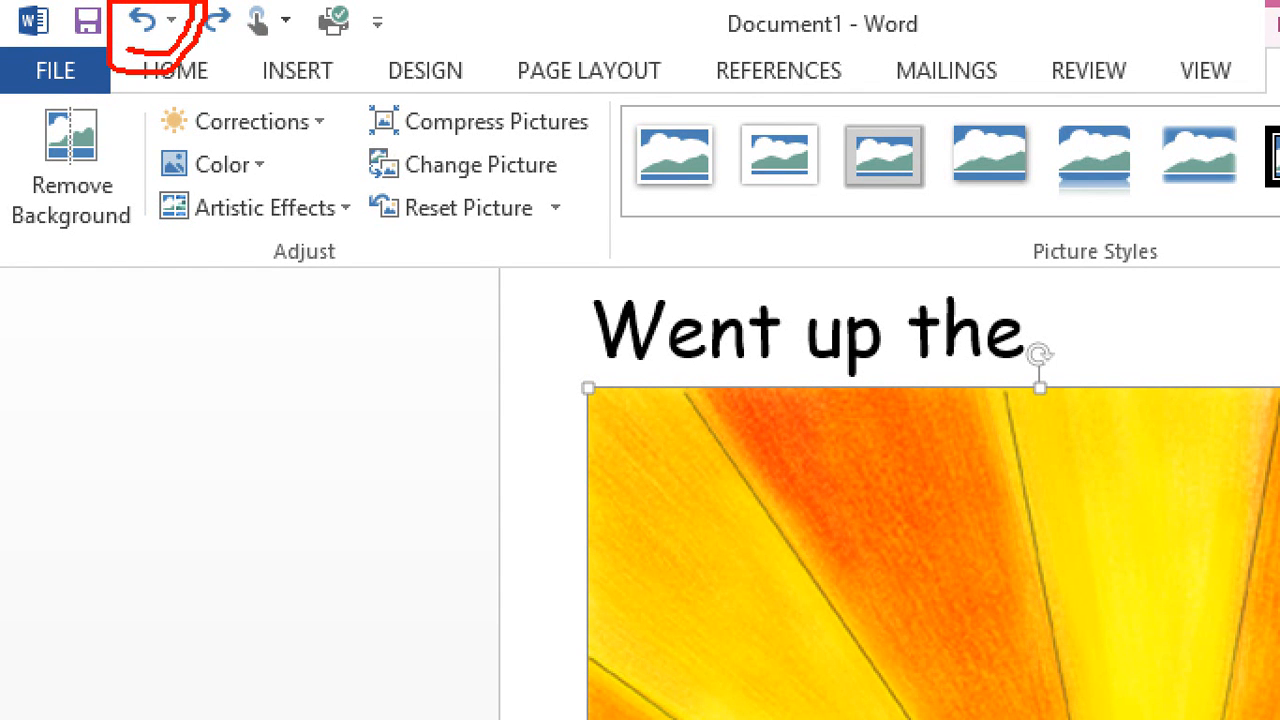
mouse_move(70, 2)
mouse_down()
mouse_move(68, 44)
mouse_move(178, 80)
mouse_move(200, 2)
mouse_up()
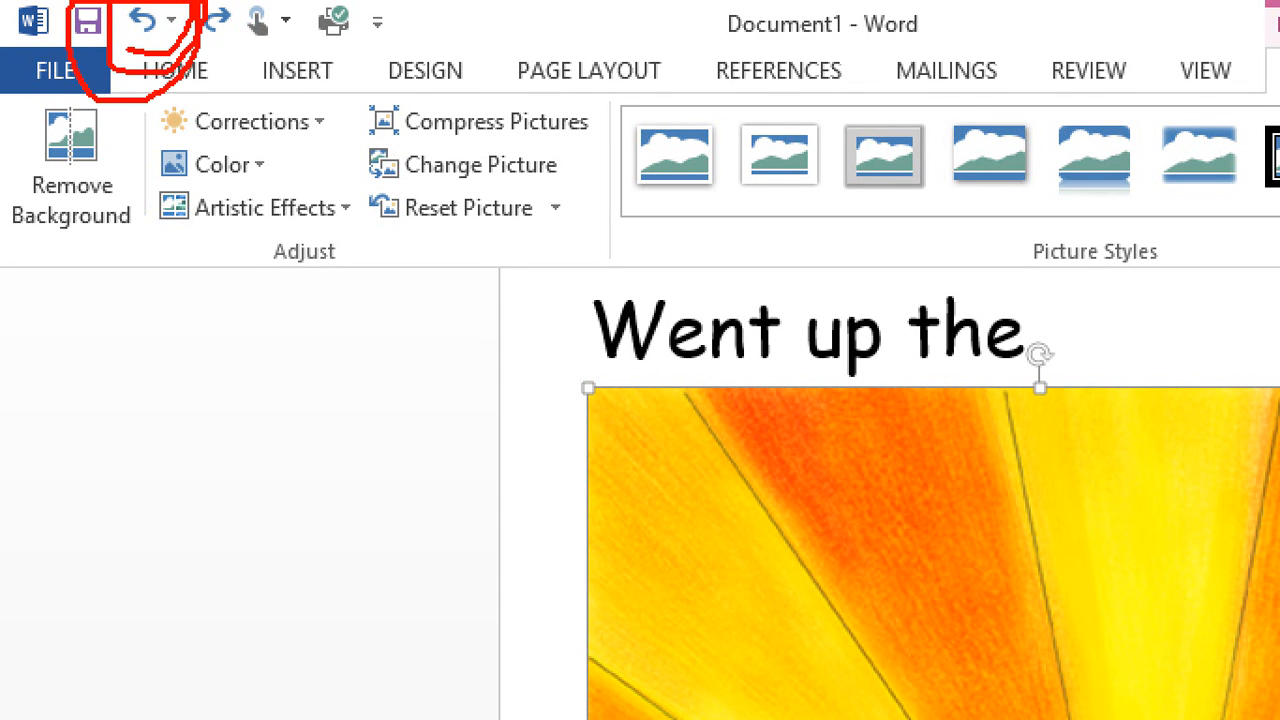
drag(116, 66, 192, 34)
mouse_move(86, 4)
mouse_down()
mouse_move(95, 60)
mouse_move(194, 22)
mouse_up()
mouse_move(110, 86)
mouse_down()
mouse_move(174, 54)
mouse_move(184, 2)
mouse_up()
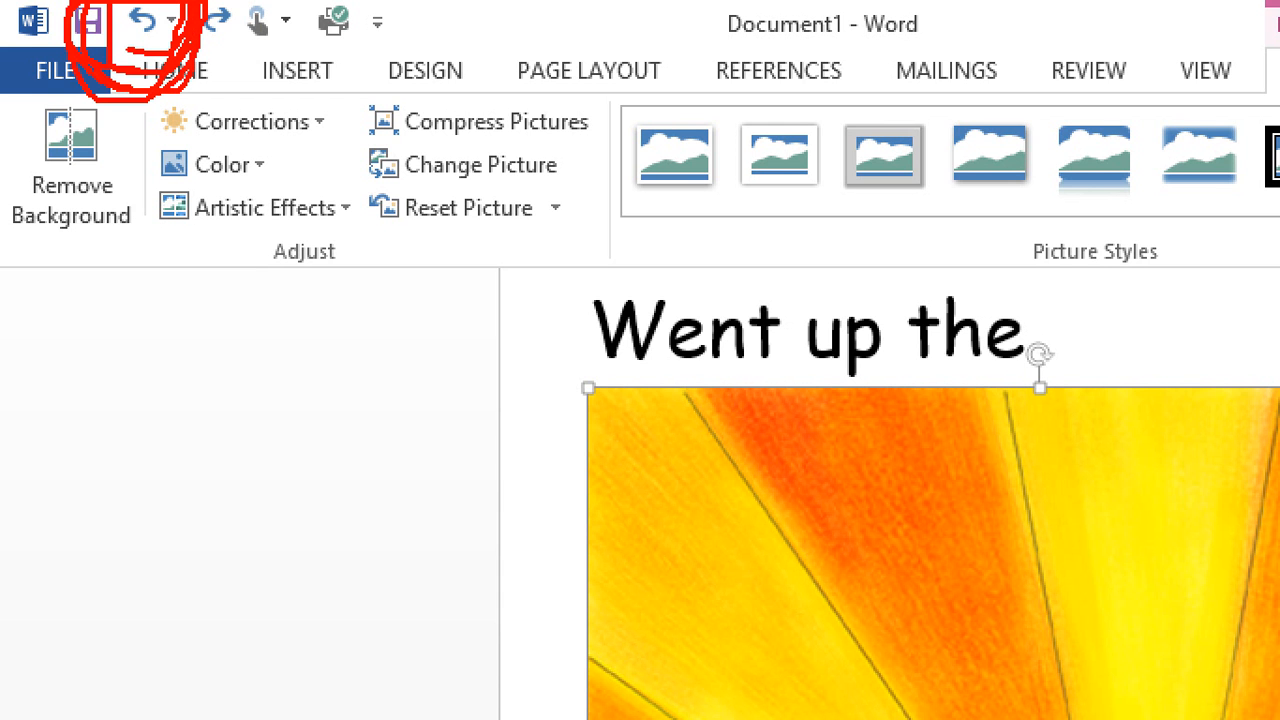
mouse_move(106, 4)
mouse_down()
mouse_move(104, 48)
mouse_move(190, 24)
mouse_up()
mouse_move(183, 54)
mouse_down()
mouse_move(198, 100)
mouse_move(247, 54)
mouse_move(246, 2)
mouse_up()
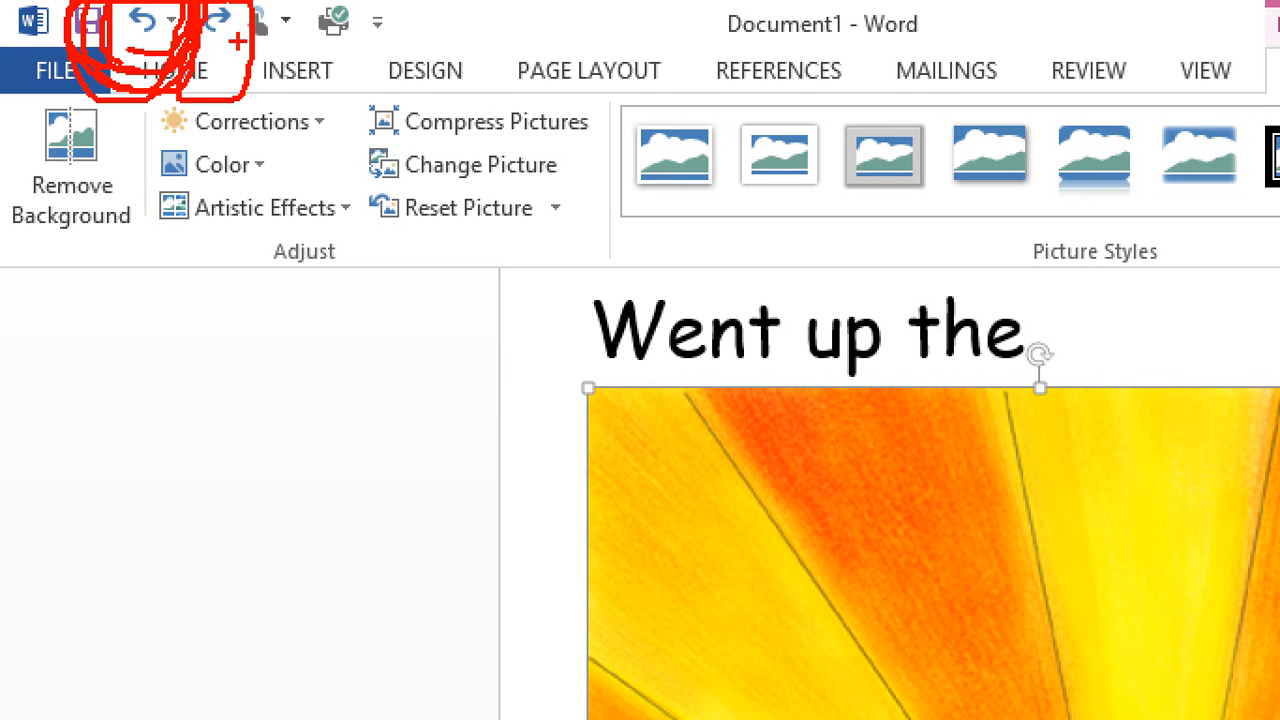
drag(122, 47, 222, 55)
drag(129, 39, 223, 45)
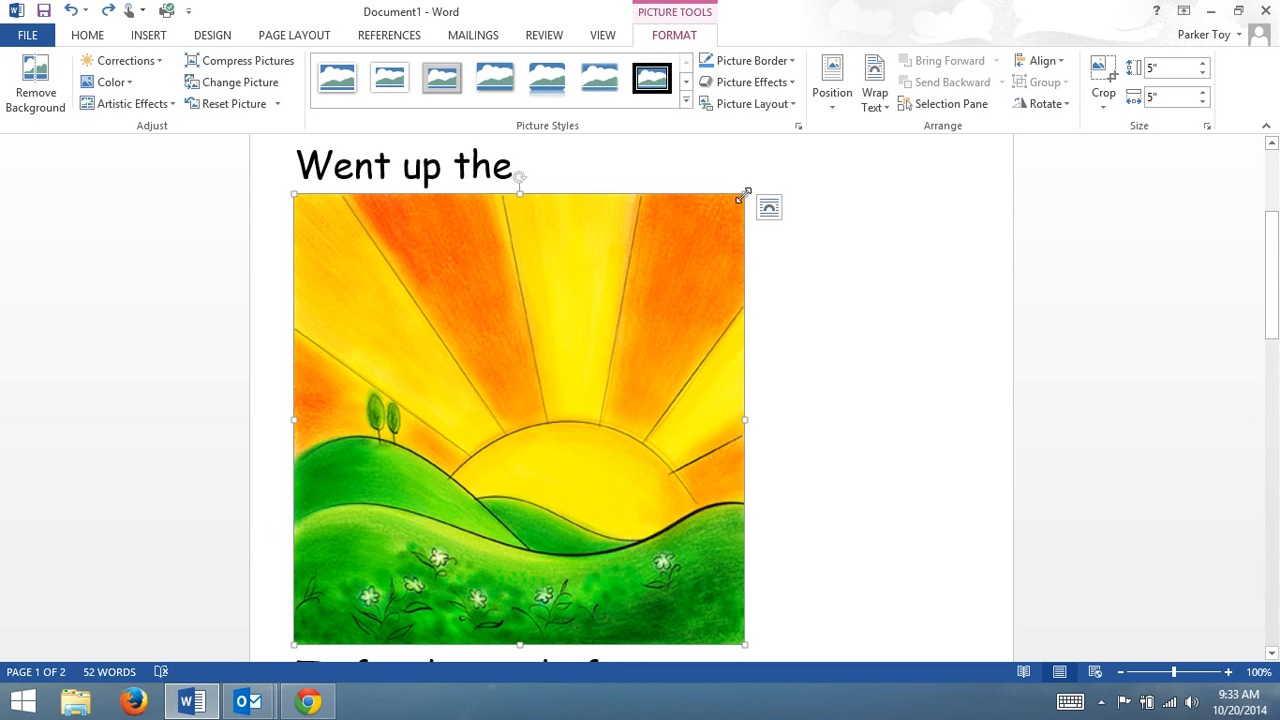
Shrink the hill picture in the rhyme's second line to about 0.64 inches square.
drag(745, 193, 476, 398)
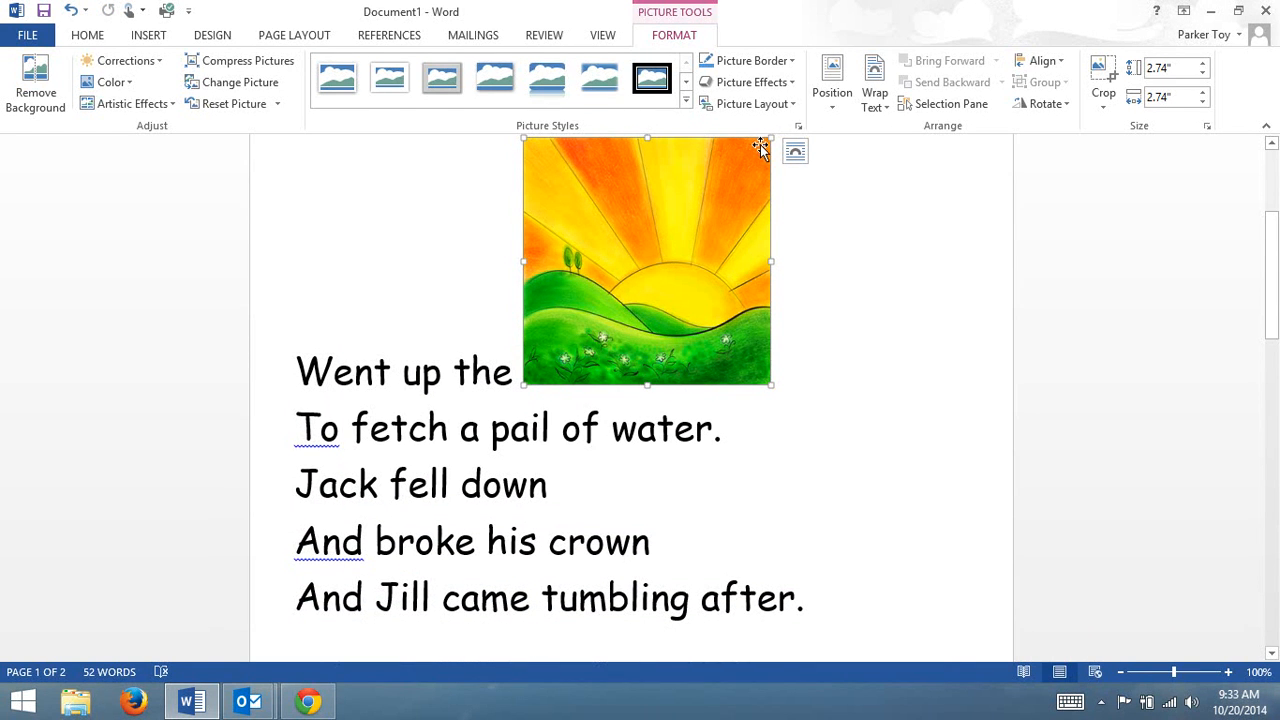
drag(770, 137, 442, 346)
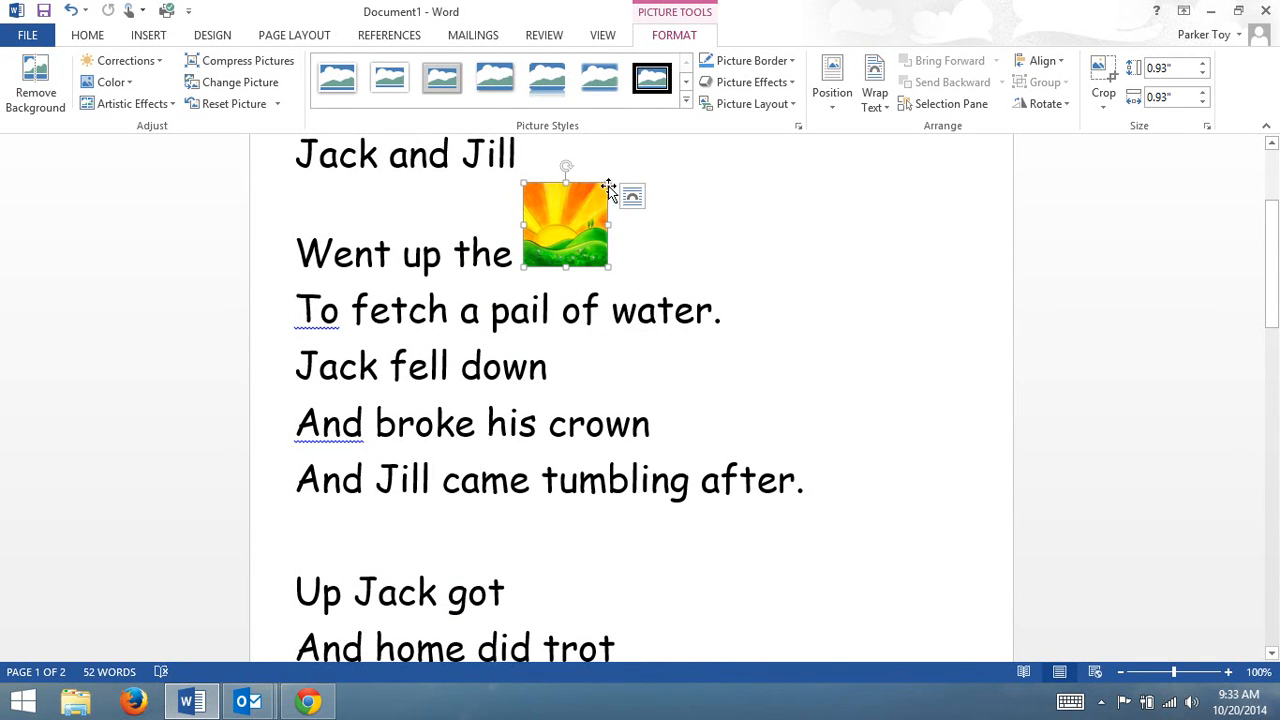
drag(607, 185, 565, 201)
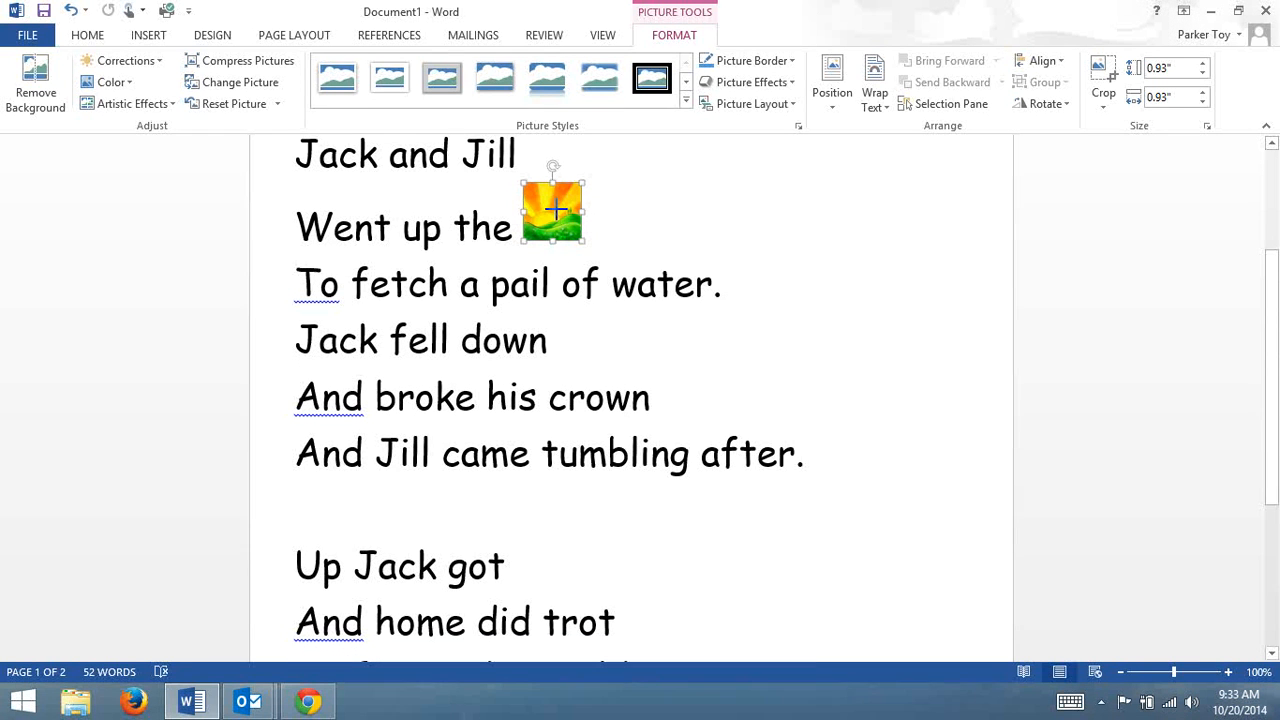
click(615, 261)
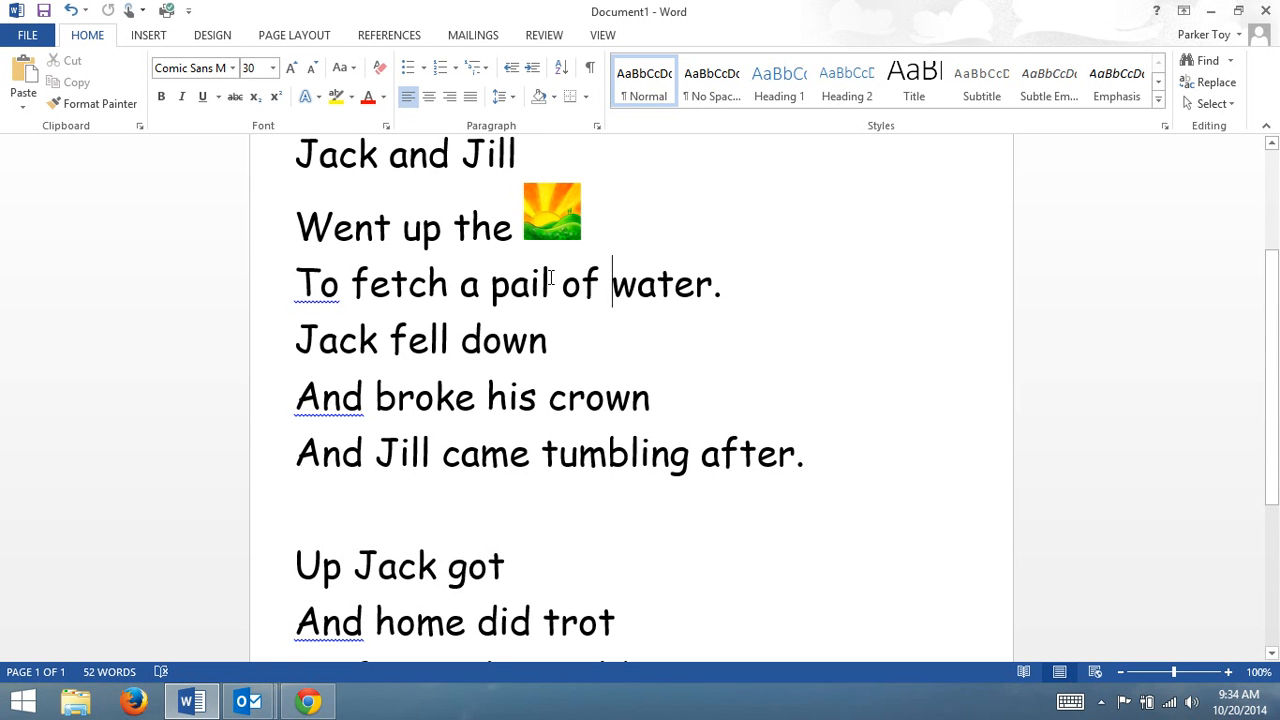
Look at the original rhyme on the Chrome web page and return to the Word document.
click(325, 702)
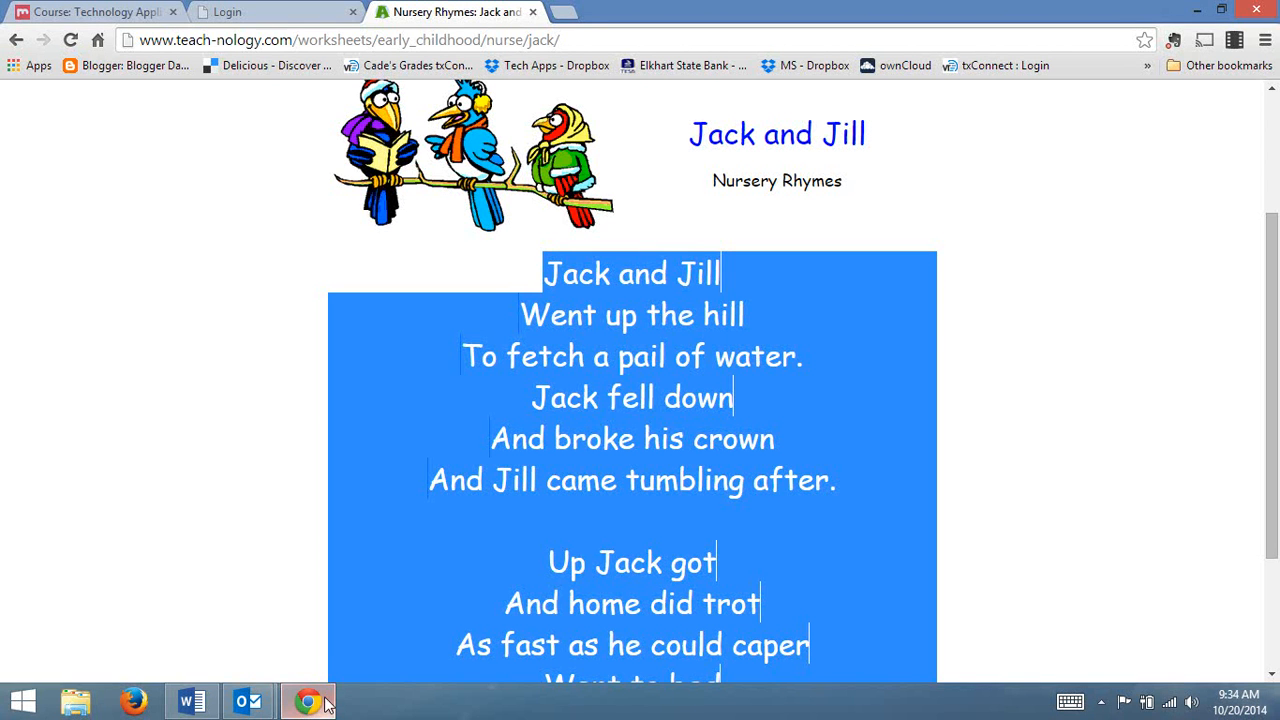
key(alt+Tab)
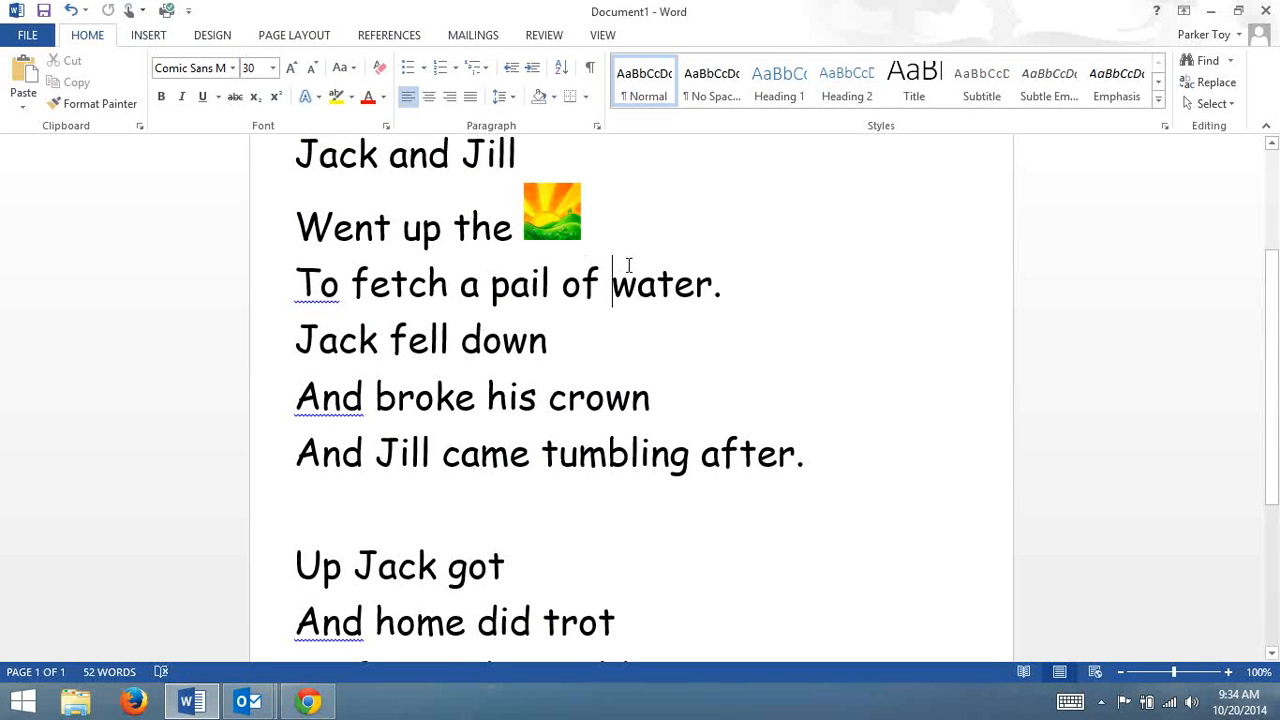
Select the word "water" in the rhyme's third line and search Office.com Clip Art for "water" as an online picture.
click(713, 287)
drag(713, 287, 615, 281)
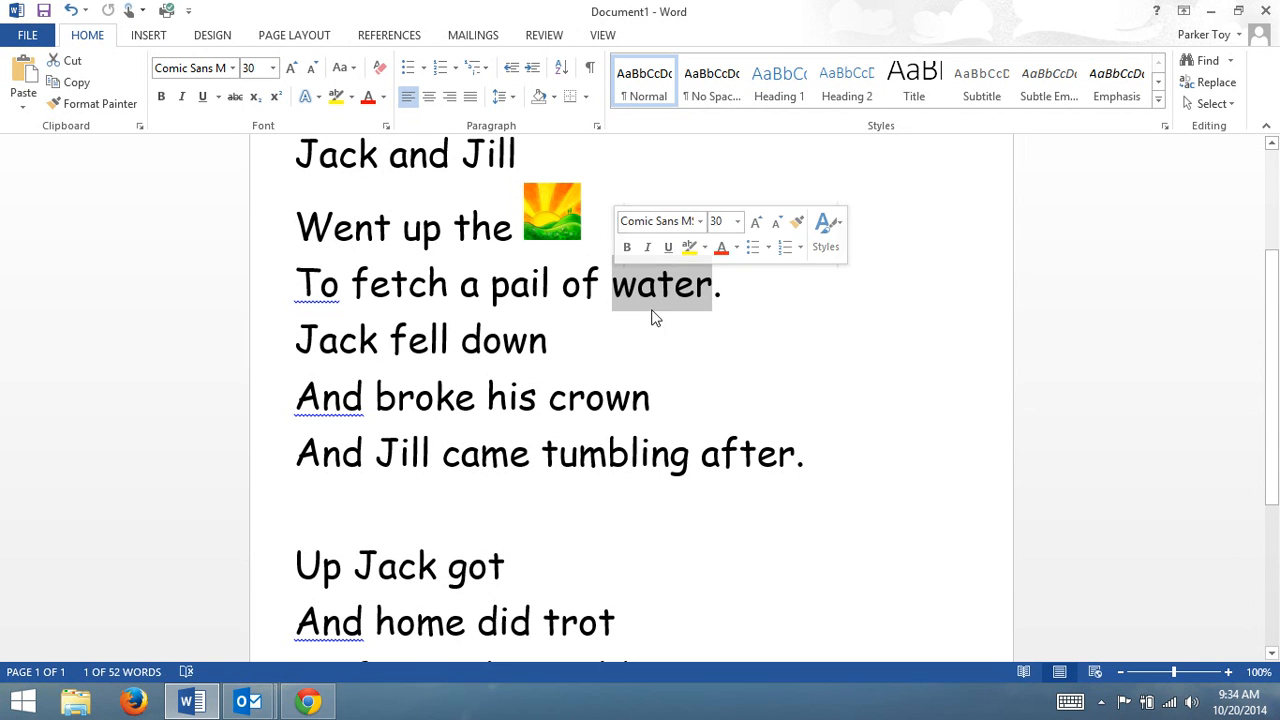
click(145, 35)
click(214, 80)
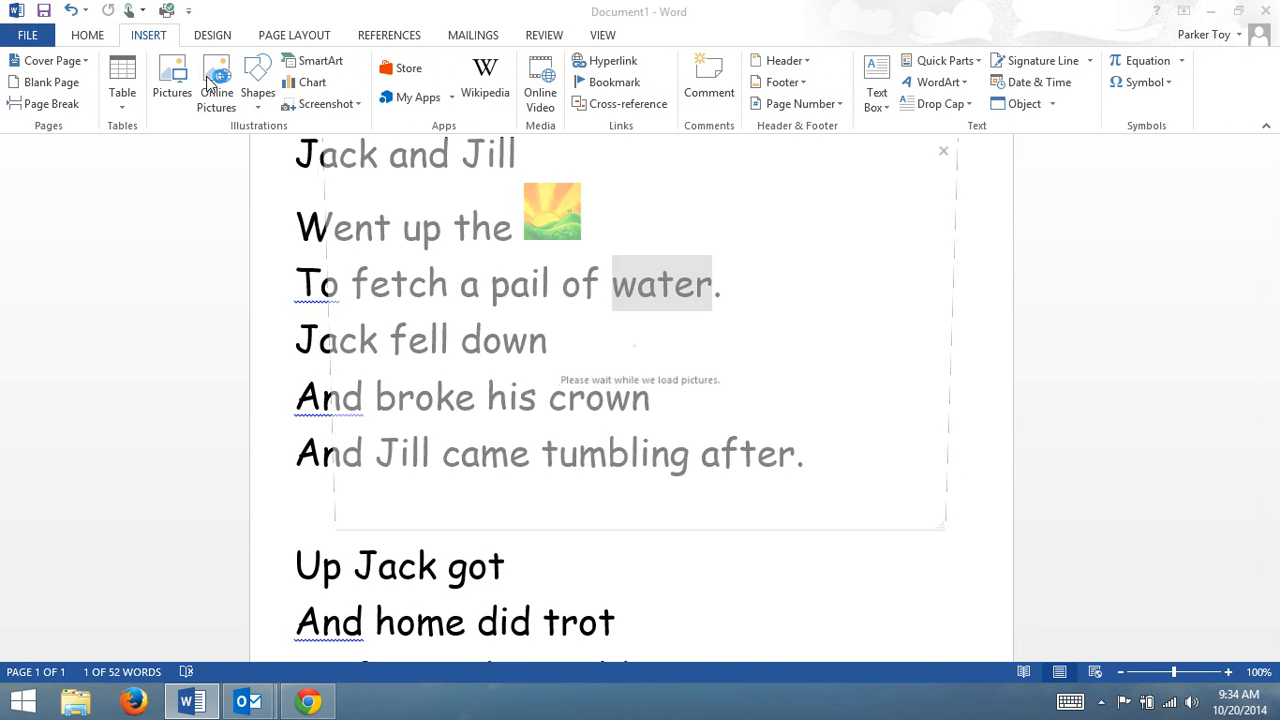
click(744, 309)
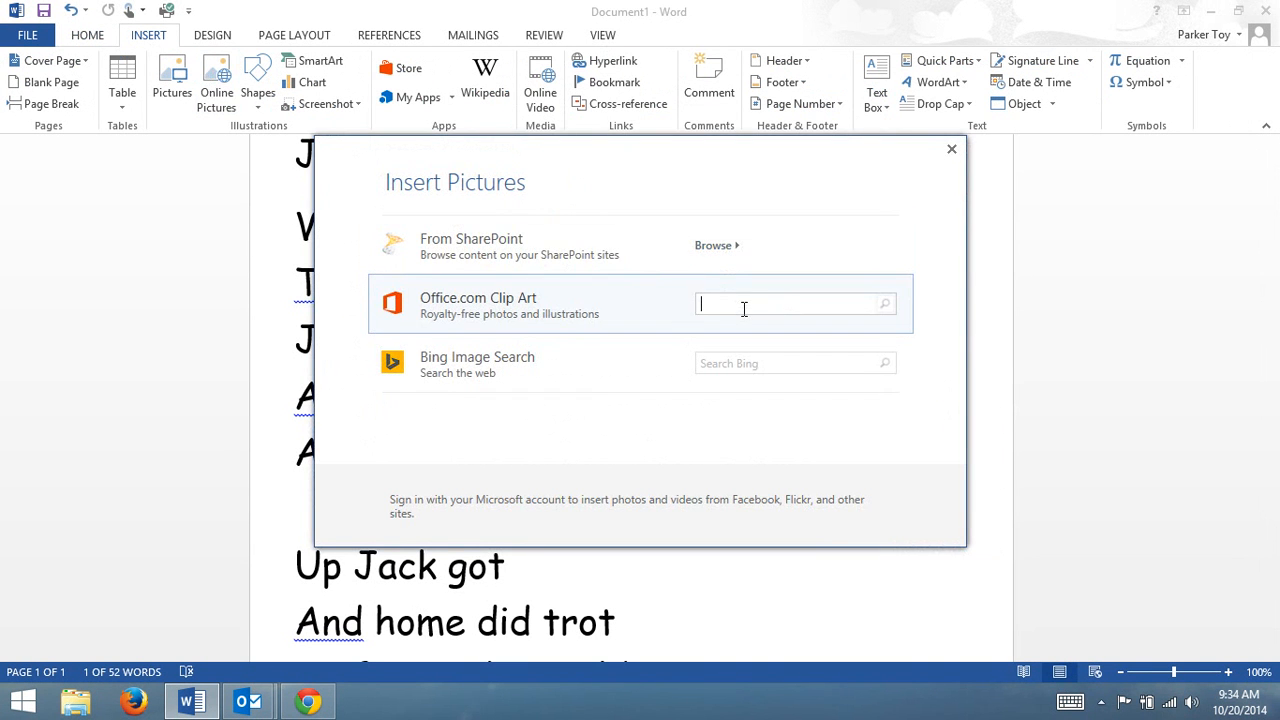
text(water)
key(Return)
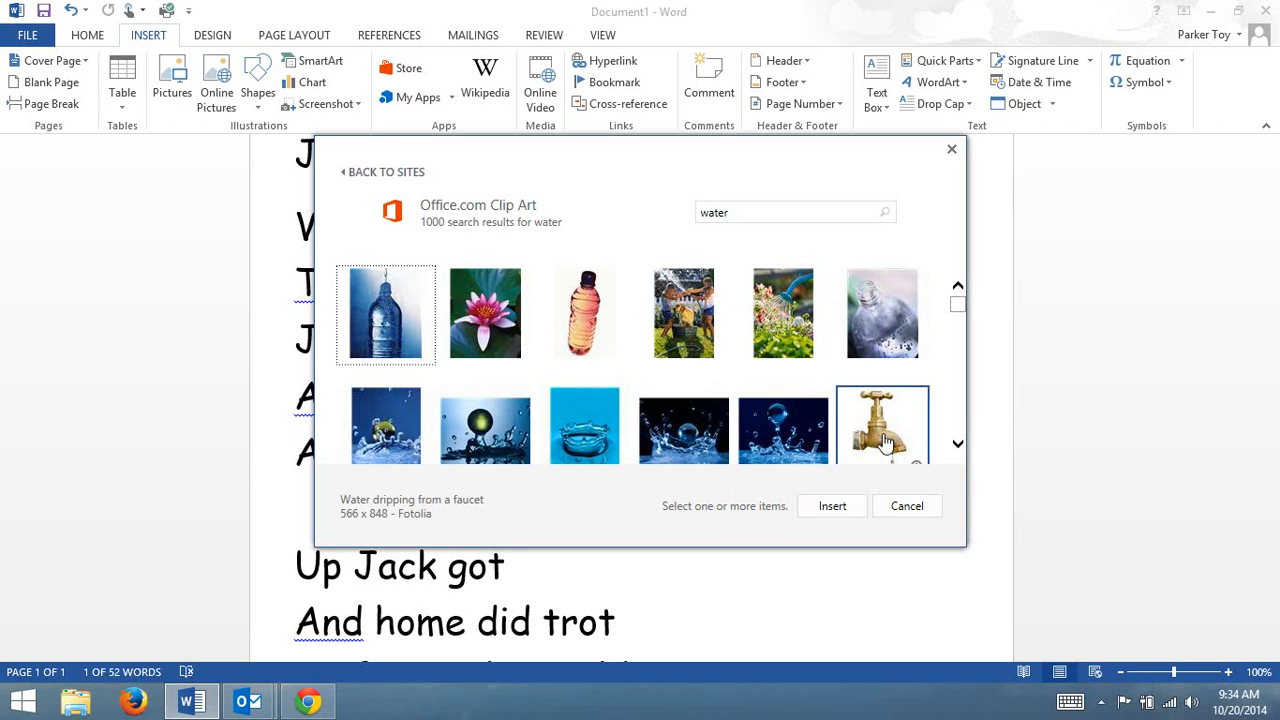
Insert the clip art "Water drop splashing" in place of the selected word.
click(964, 303)
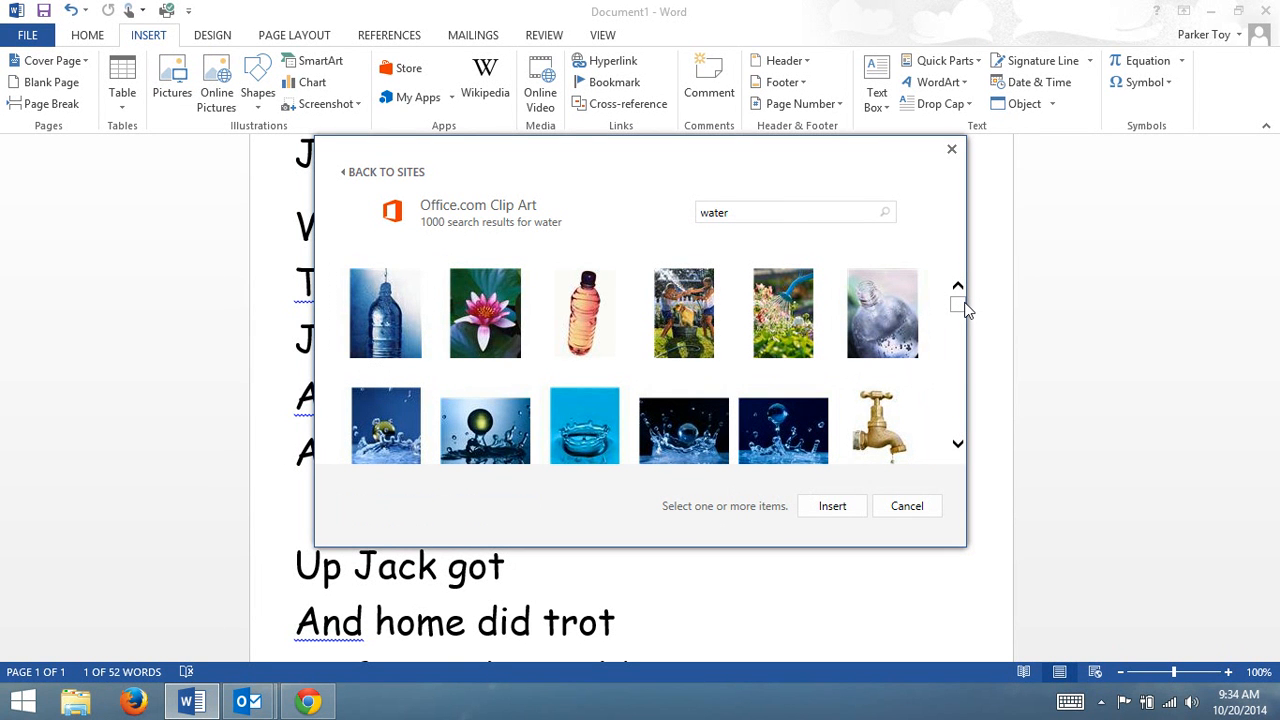
click(795, 443)
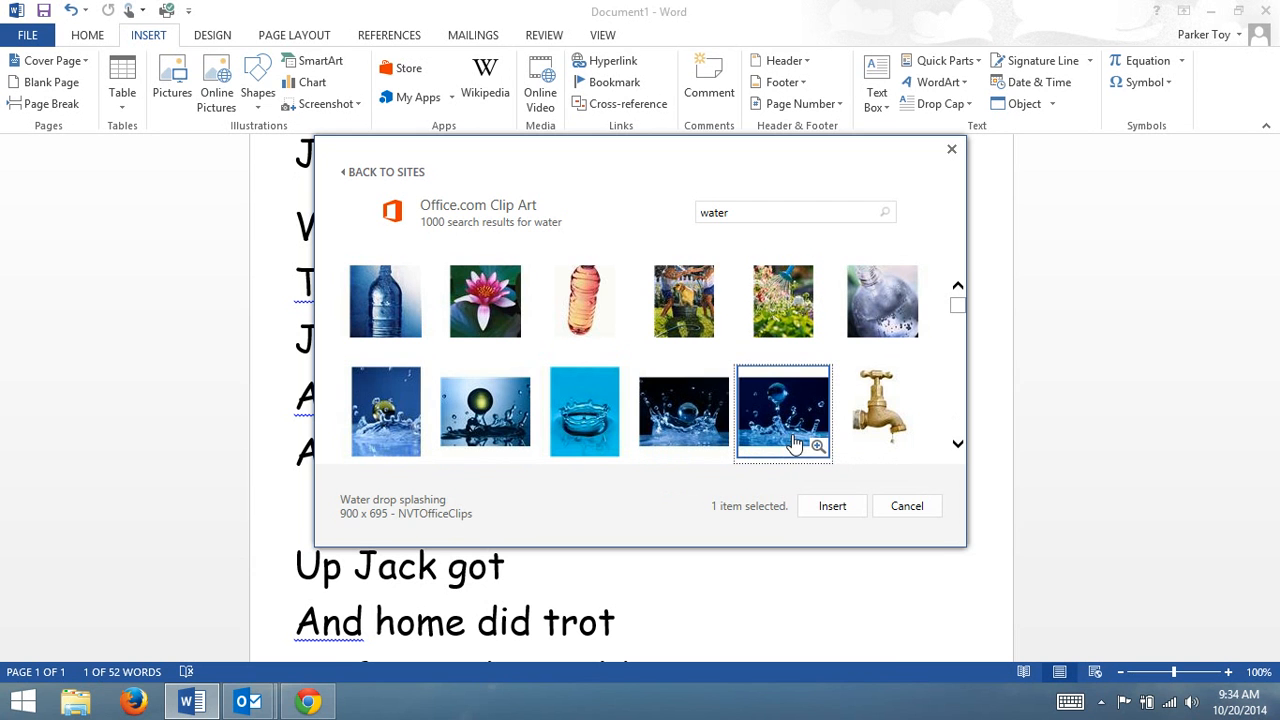
click(832, 506)
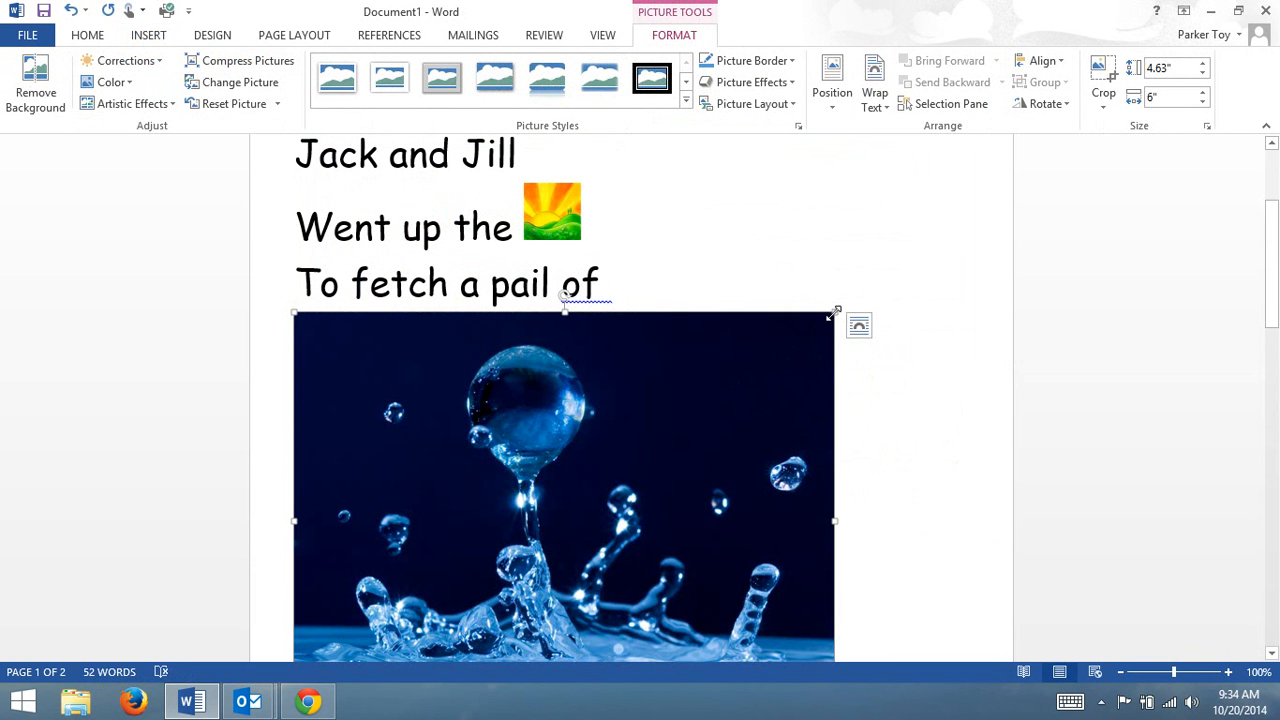
Shrink the water picture to about 0.58 inches high and 0.75 inches wide.
drag(834, 313, 692, 362)
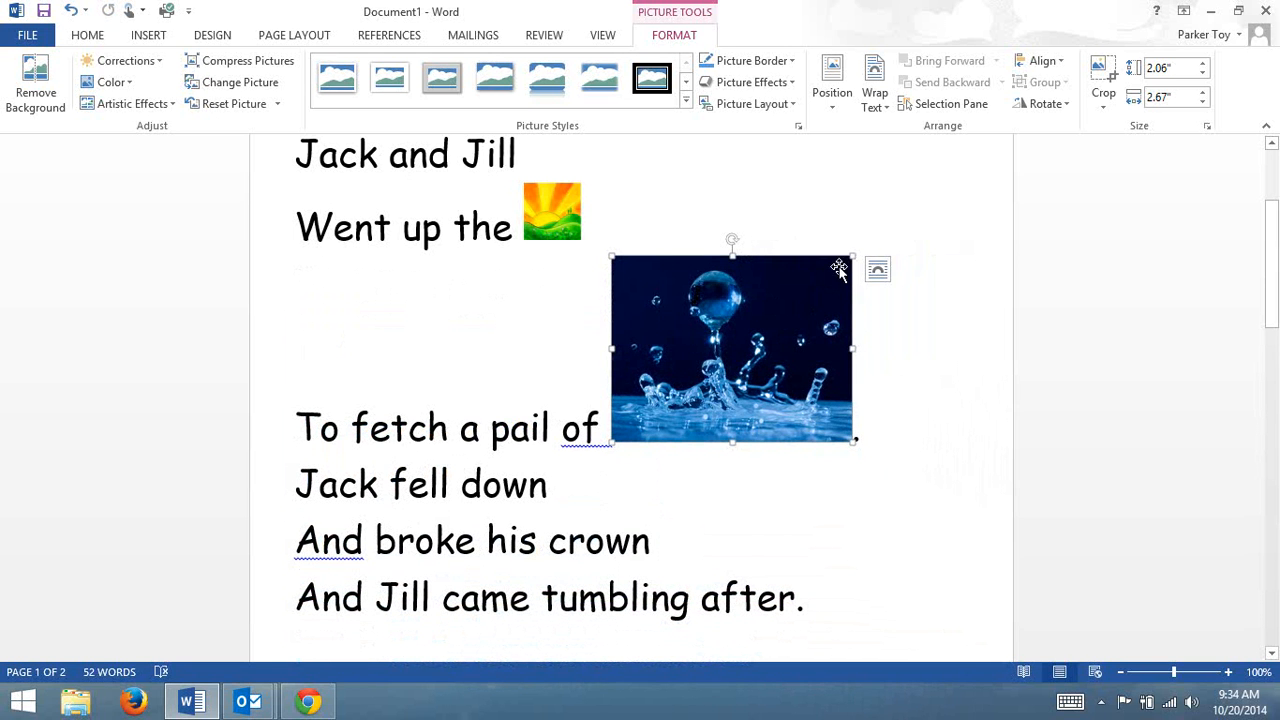
drag(850, 262, 608, 383)
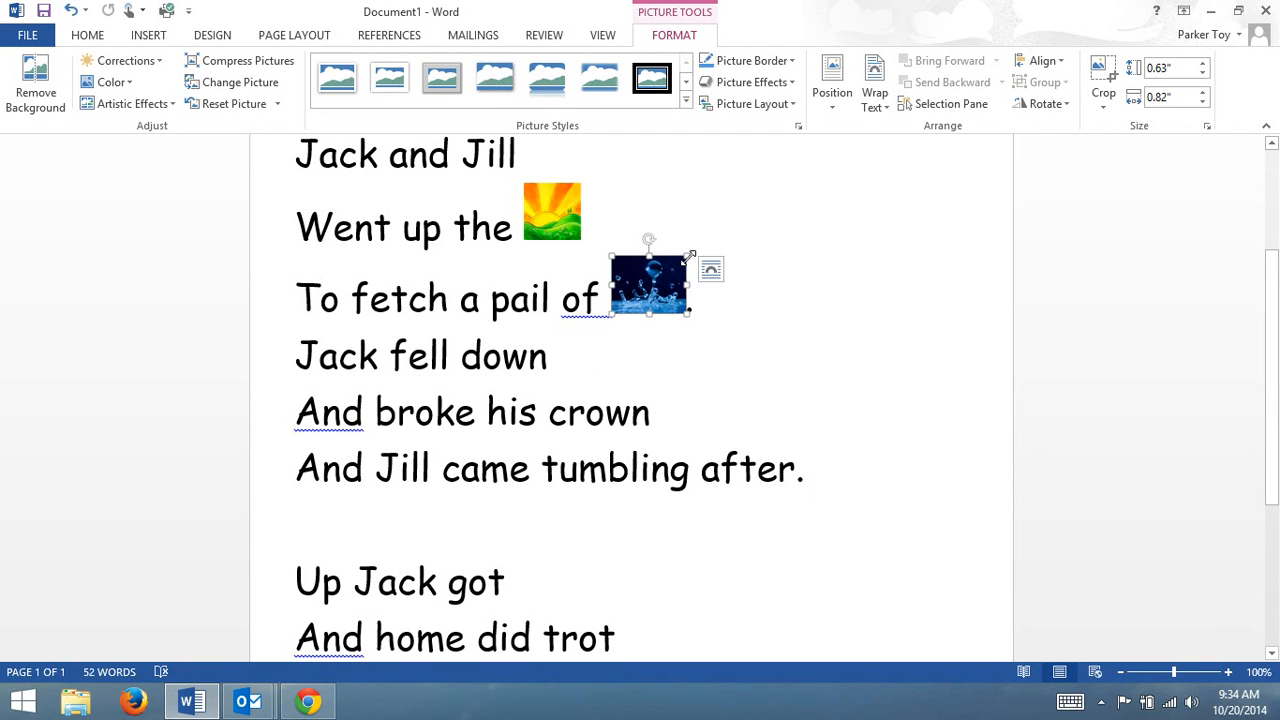
drag(689, 256, 666, 263)
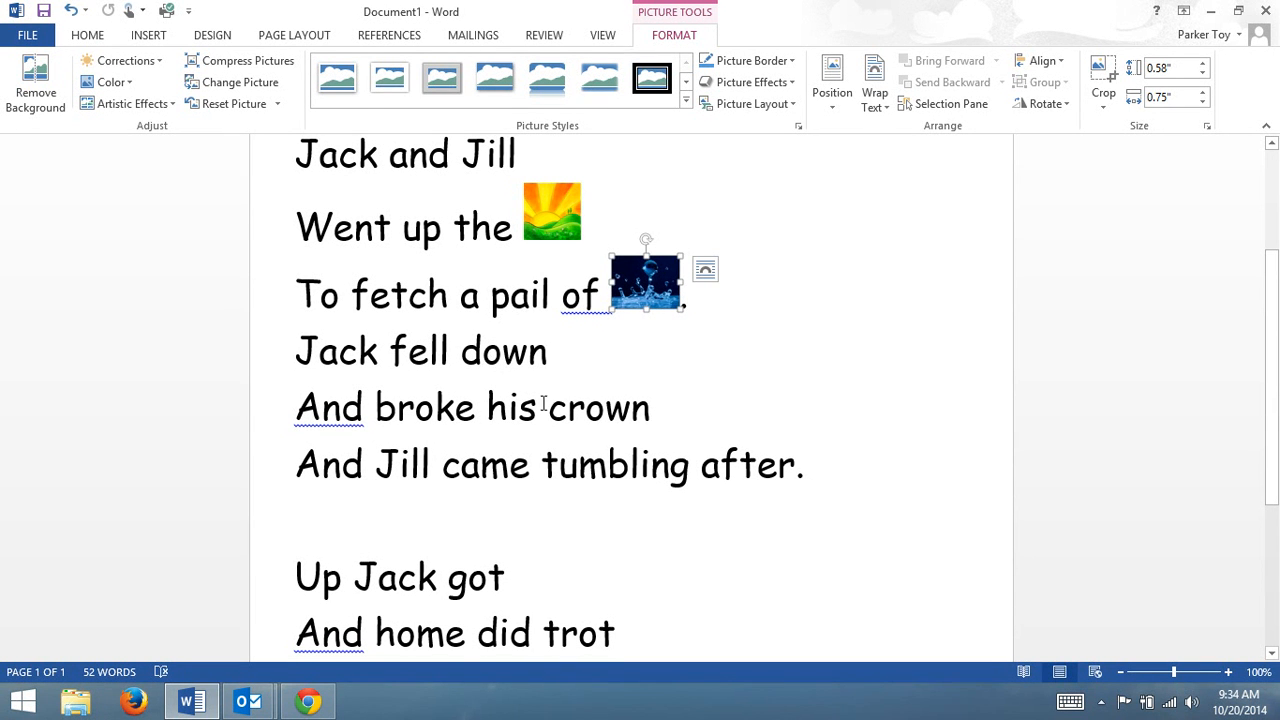
Replace the word "crown" in the fifth line with the yellow jewelled "Crown" from an Office.com Clip Art search for "crown".
drag(652, 408, 553, 410)
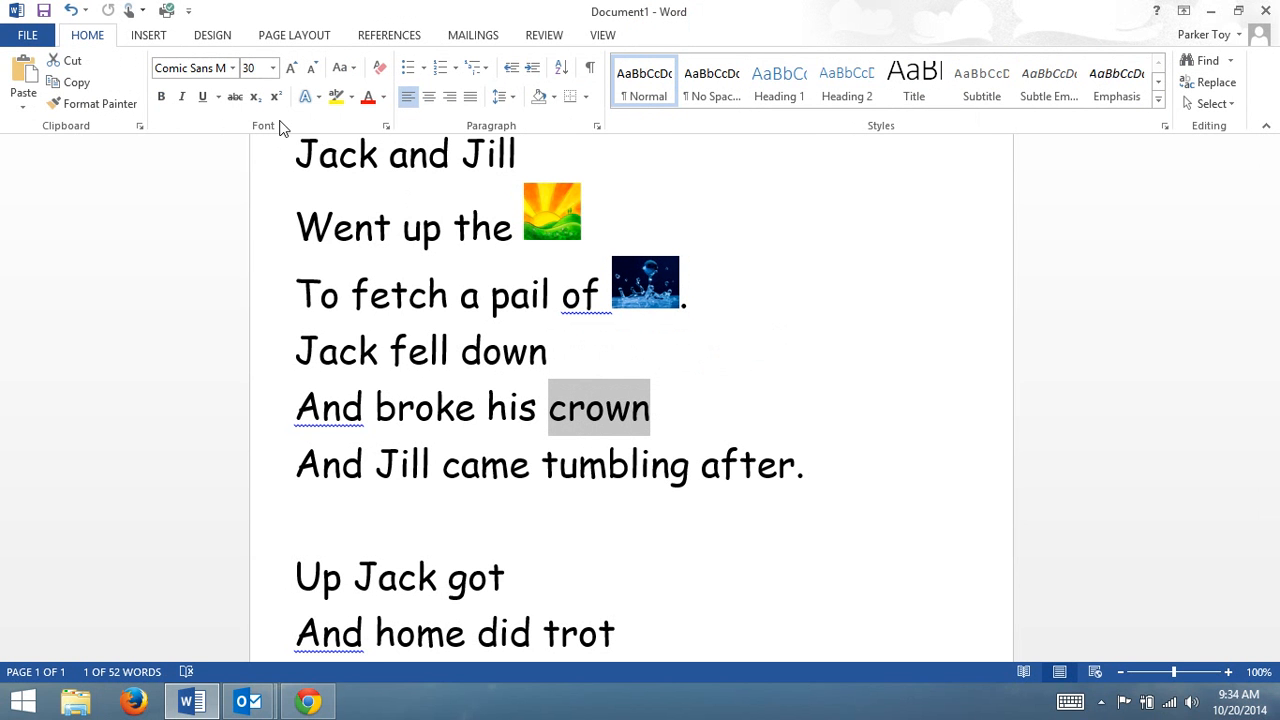
click(155, 37)
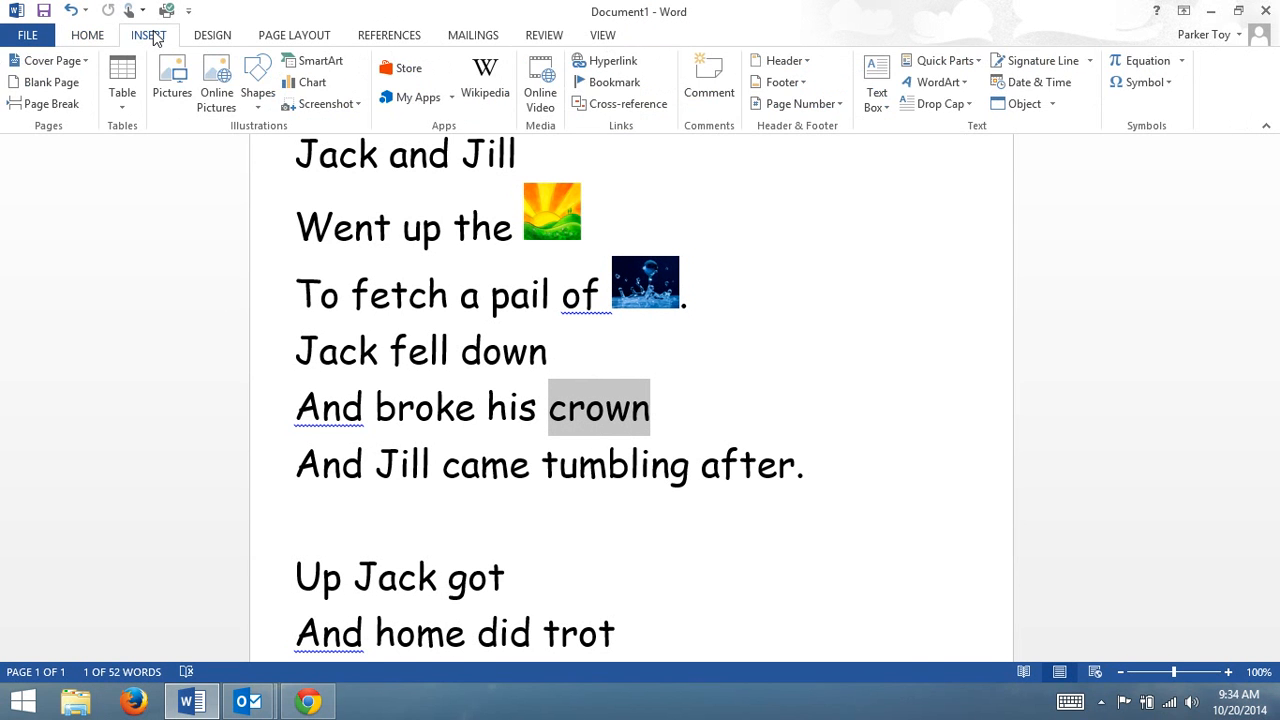
click(218, 104)
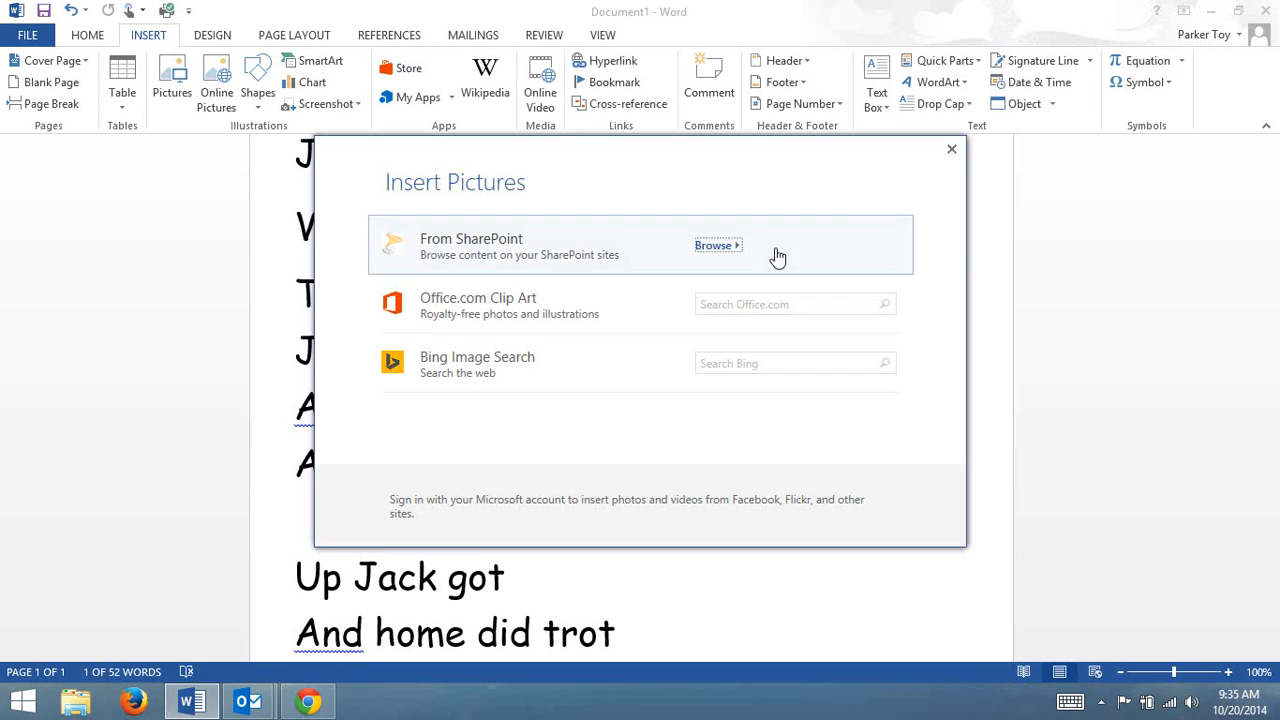
click(767, 306)
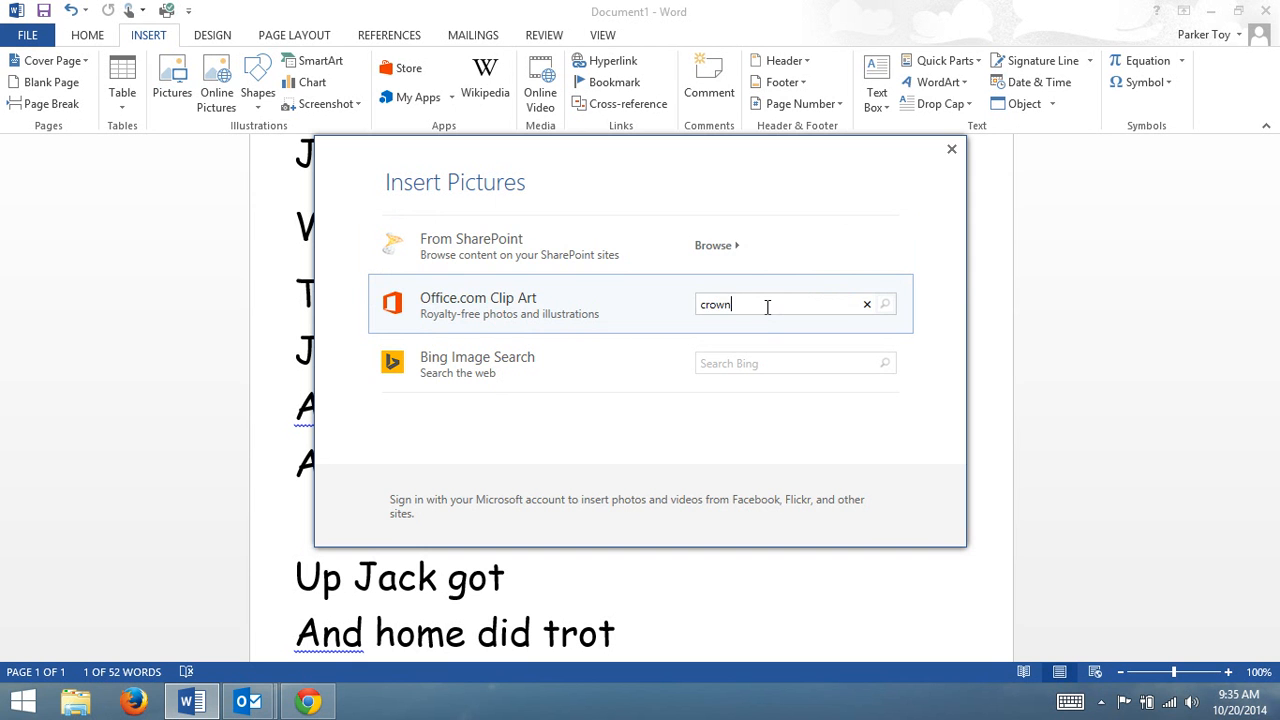
key(Return)
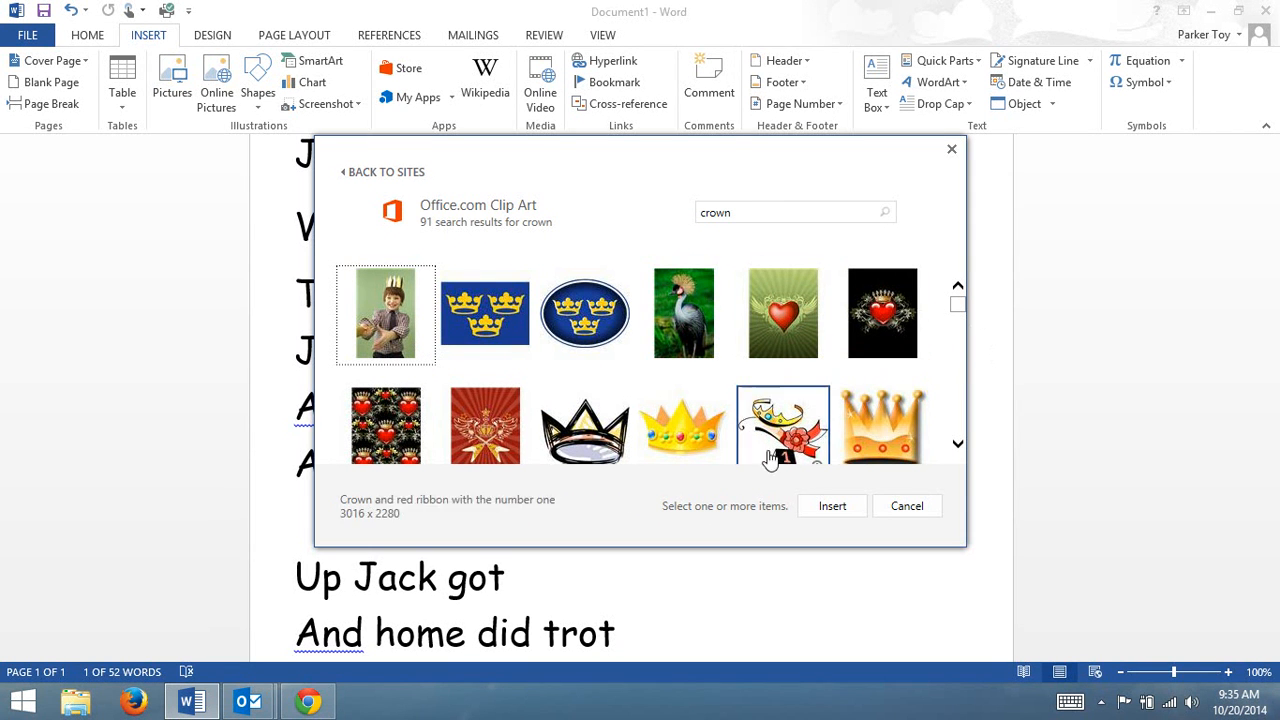
click(704, 428)
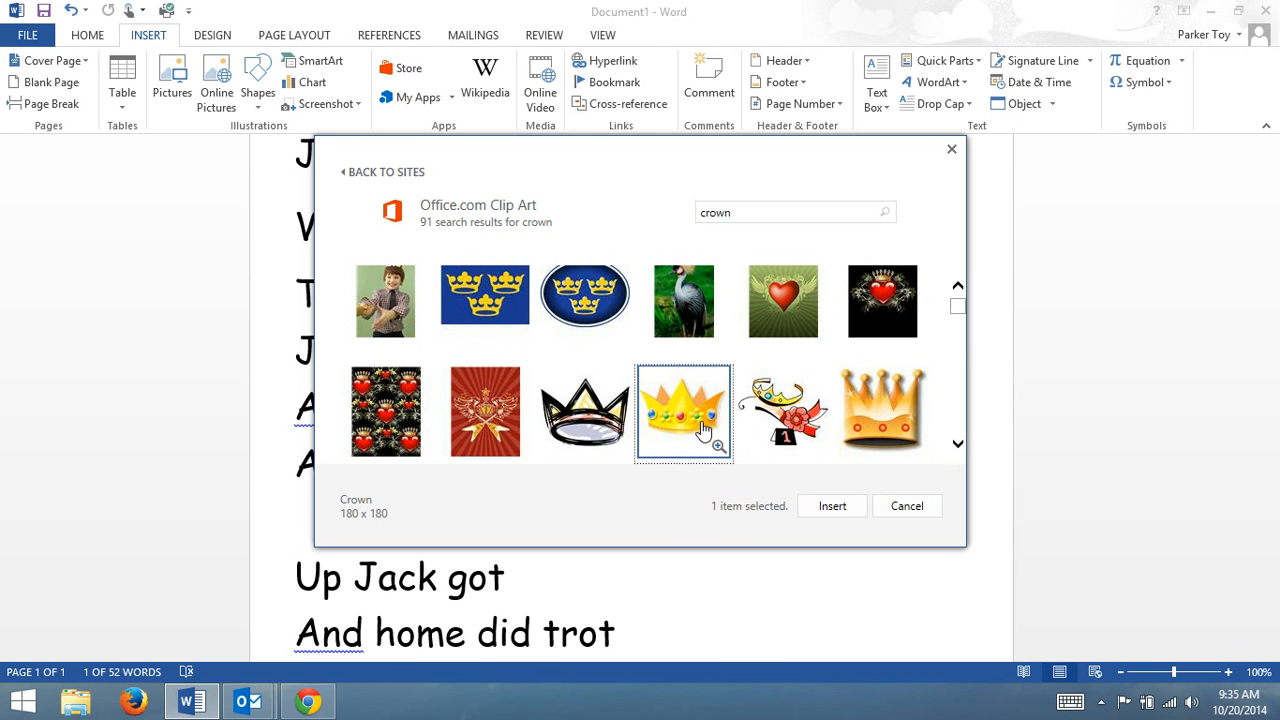
click(835, 507)
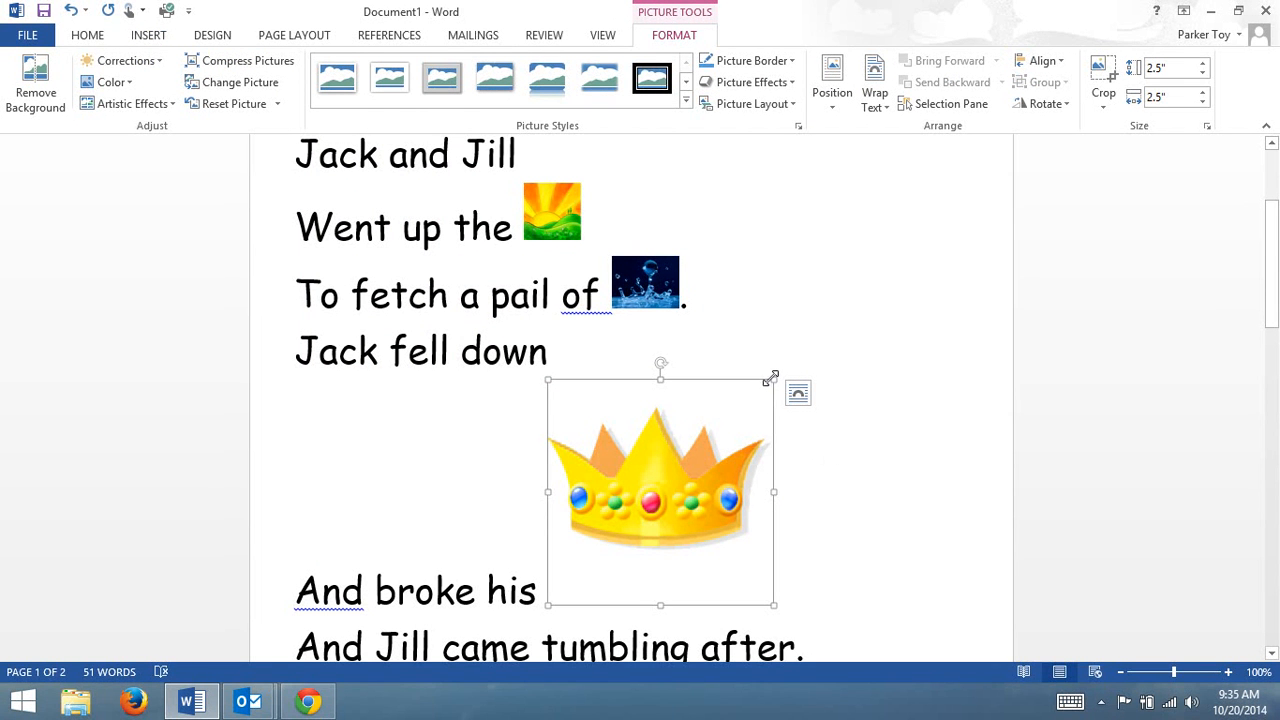
Shrink the crown picture to about 0.67 inches square and check the rhyme's layout.
drag(772, 378, 537, 494)
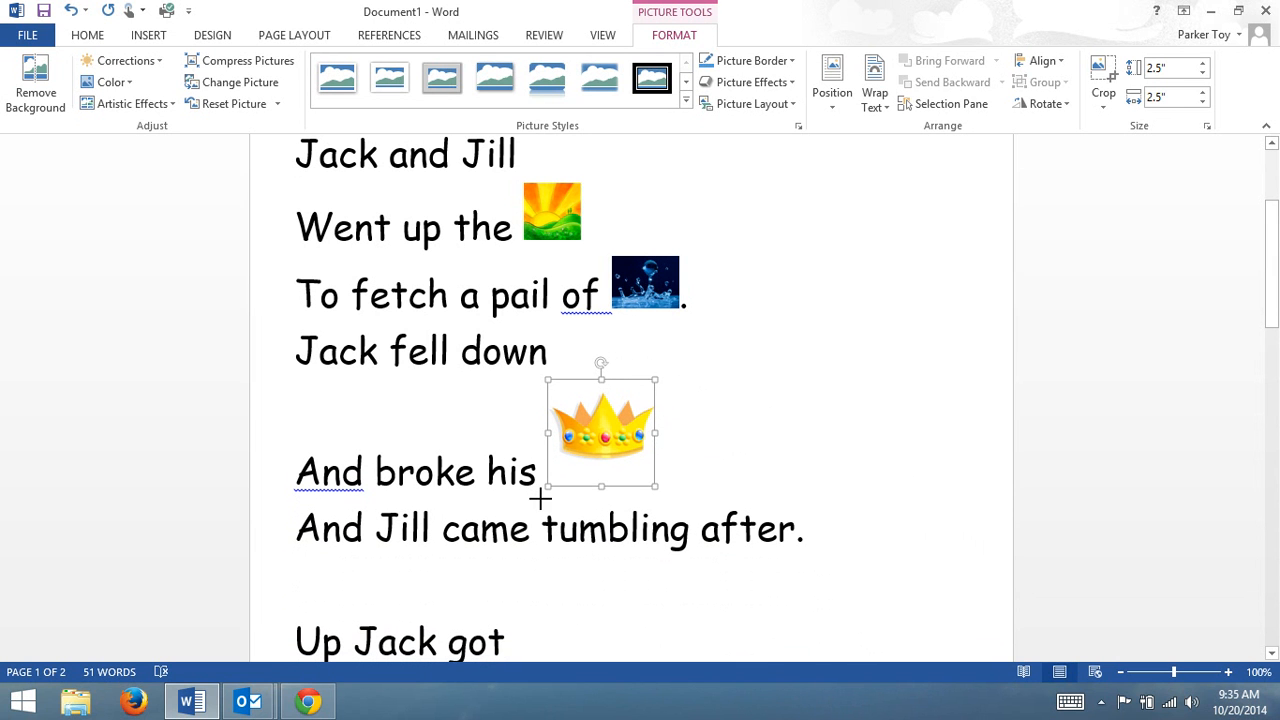
drag(651, 375, 586, 418)
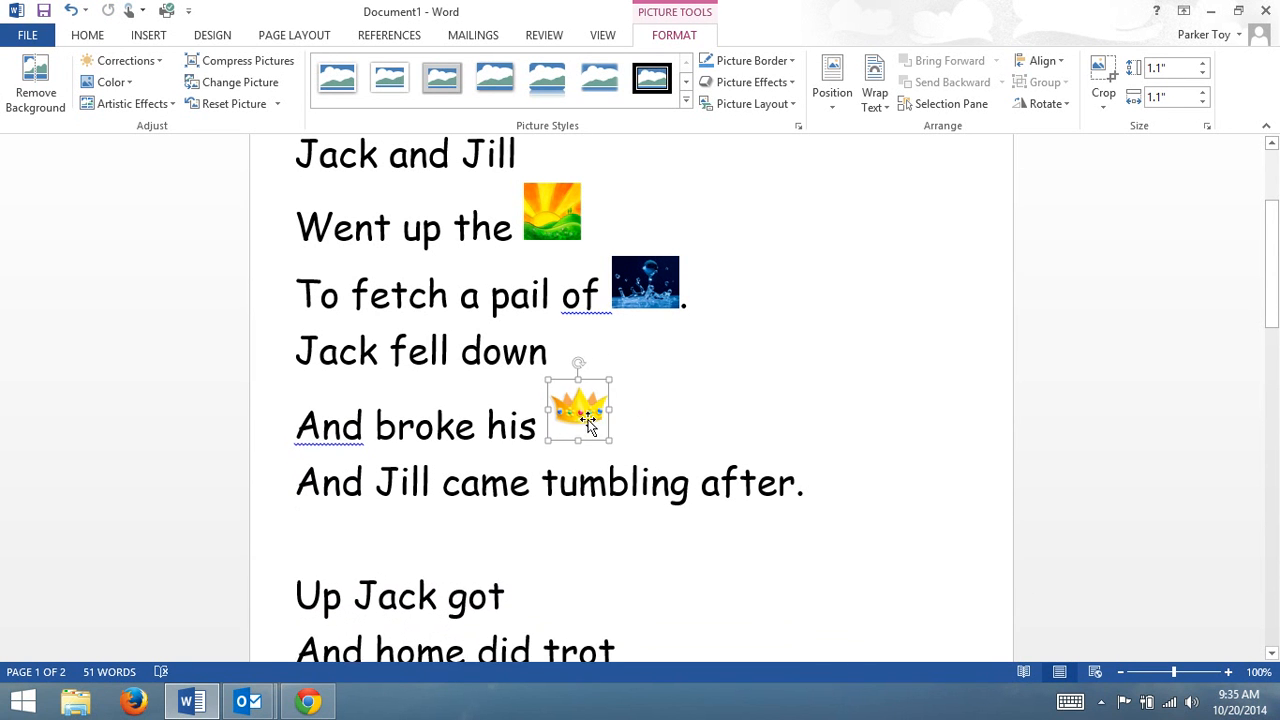
scroll(720, 409, down, 2)
scroll(730, 415, down, 2)
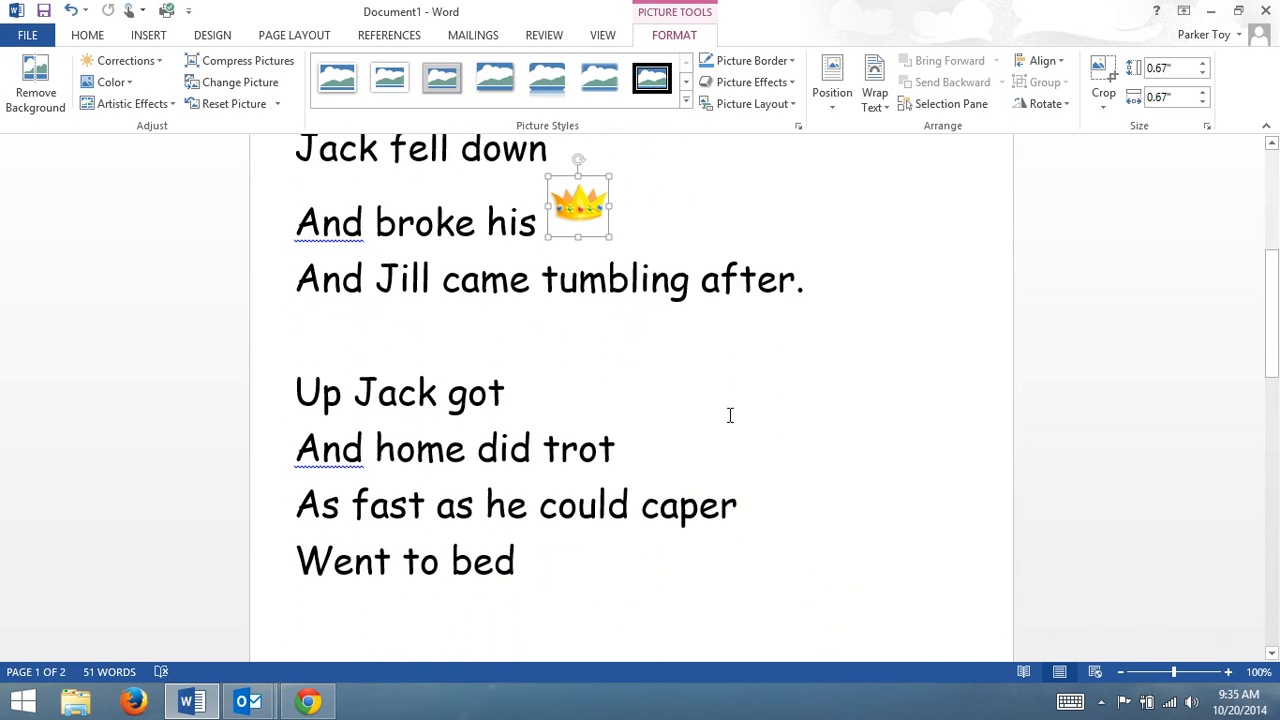
scroll(737, 431, up, 5)
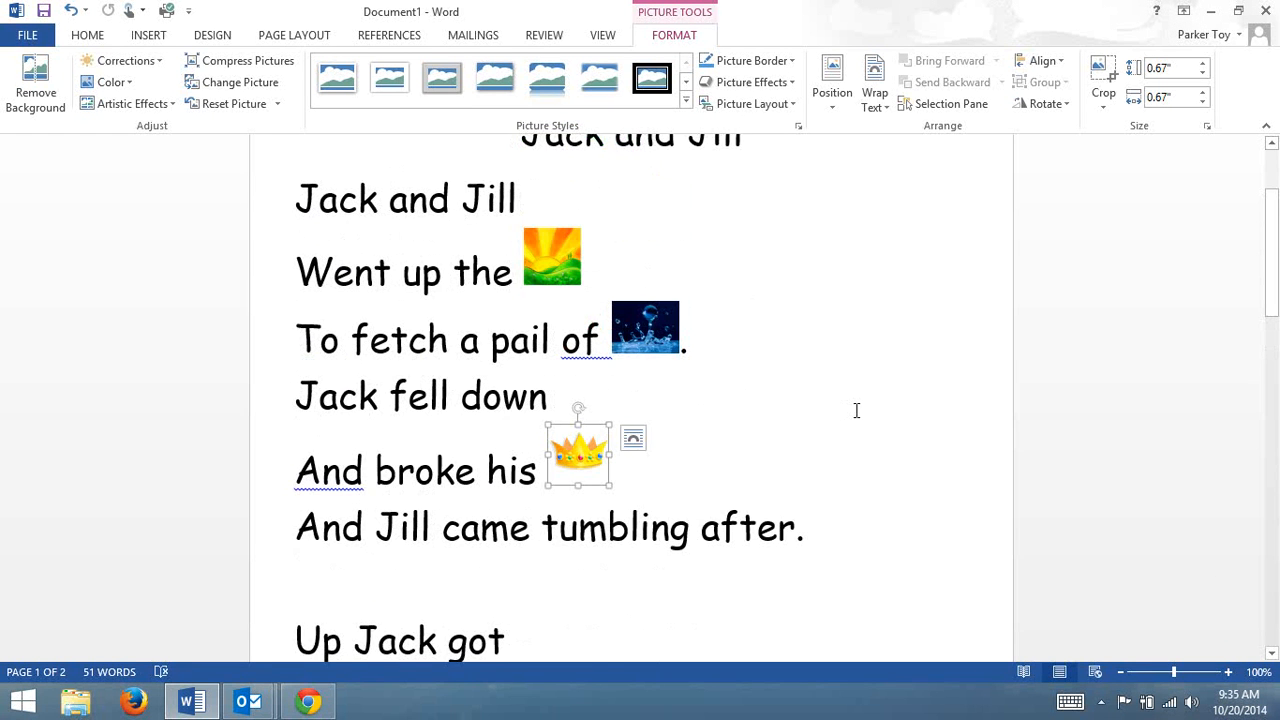
Select the word "home" in the second verse and search Office.com Clip Art for "house" as an online picture.
scroll(856, 410, down, 4)
scroll(856, 410, down, 1)
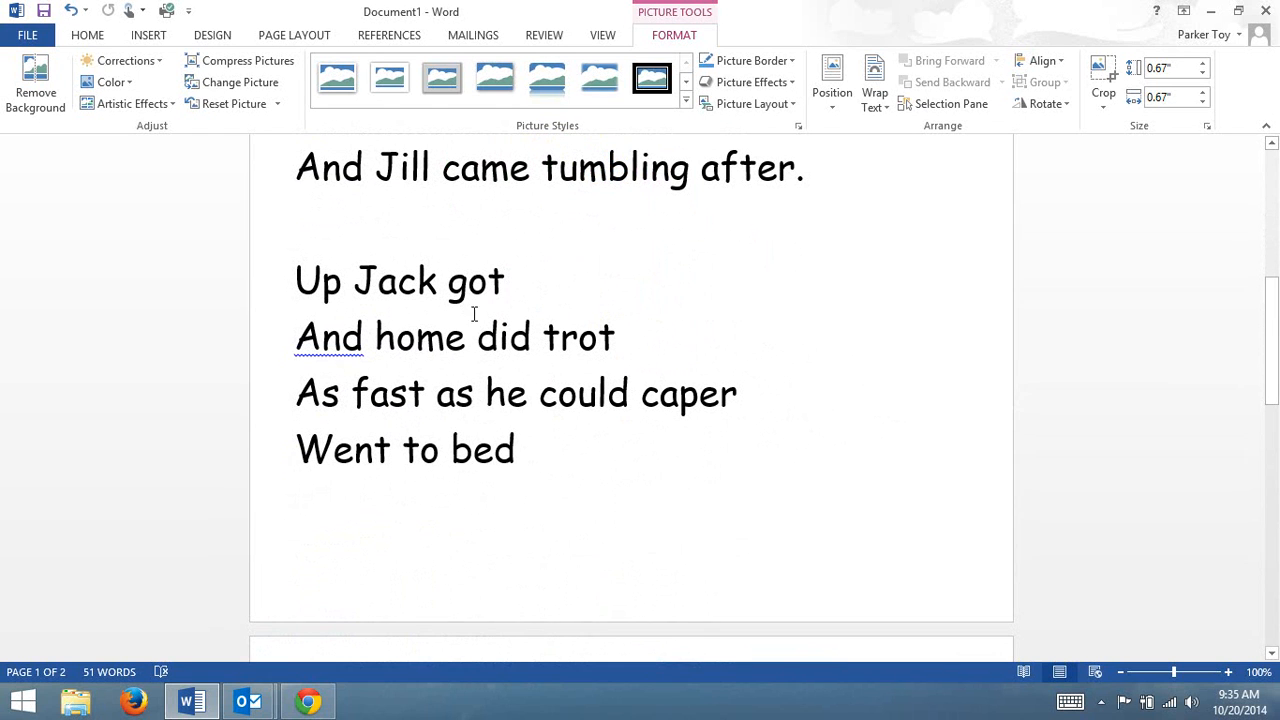
drag(466, 337, 376, 327)
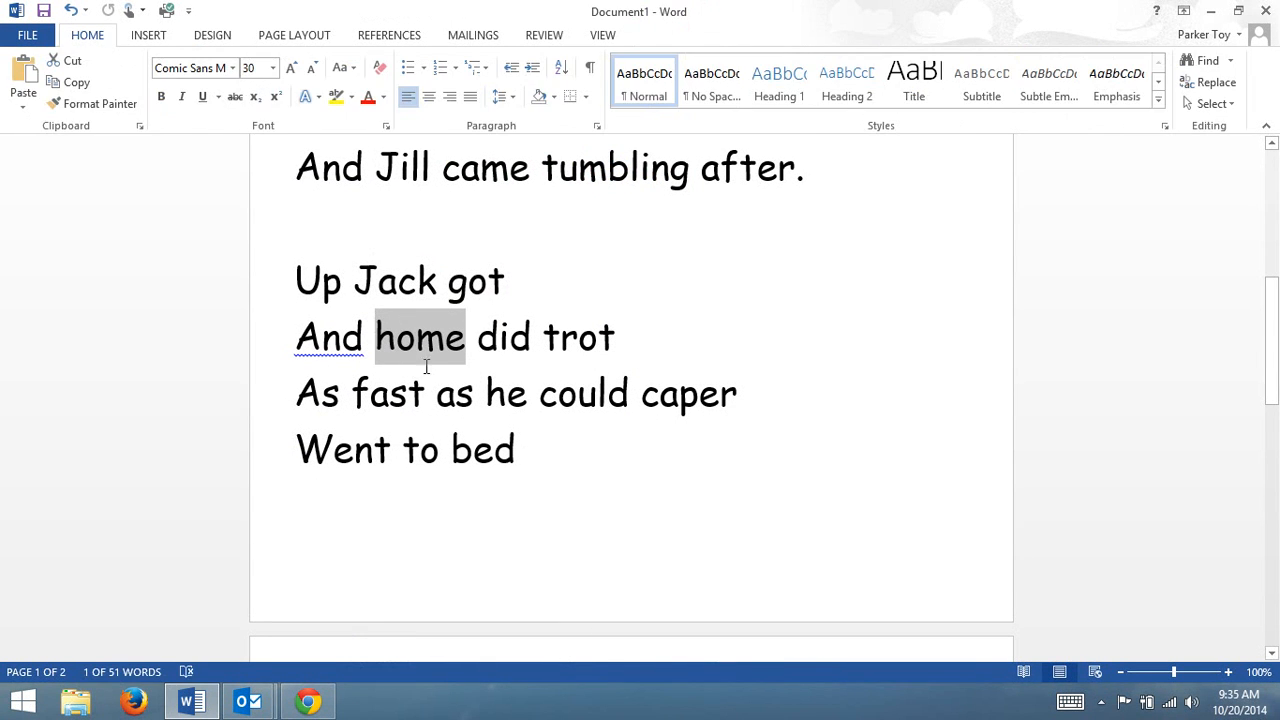
click(148, 35)
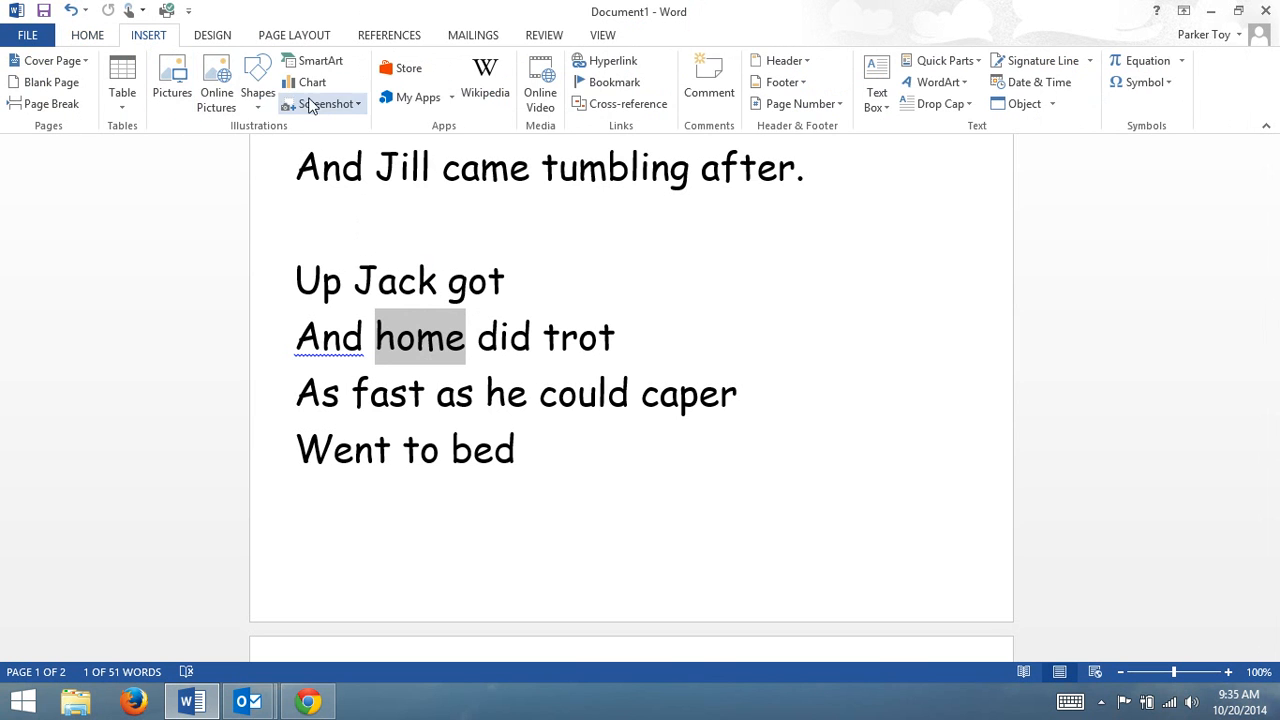
click(216, 88)
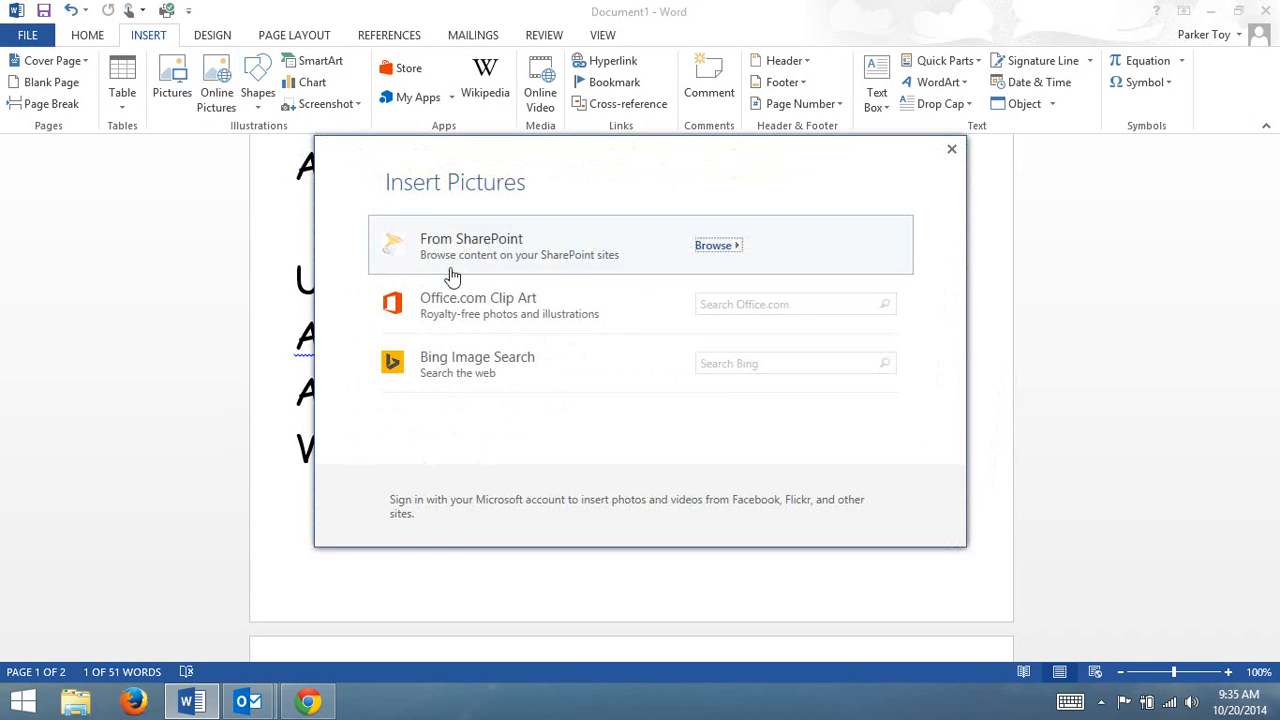
click(716, 303)
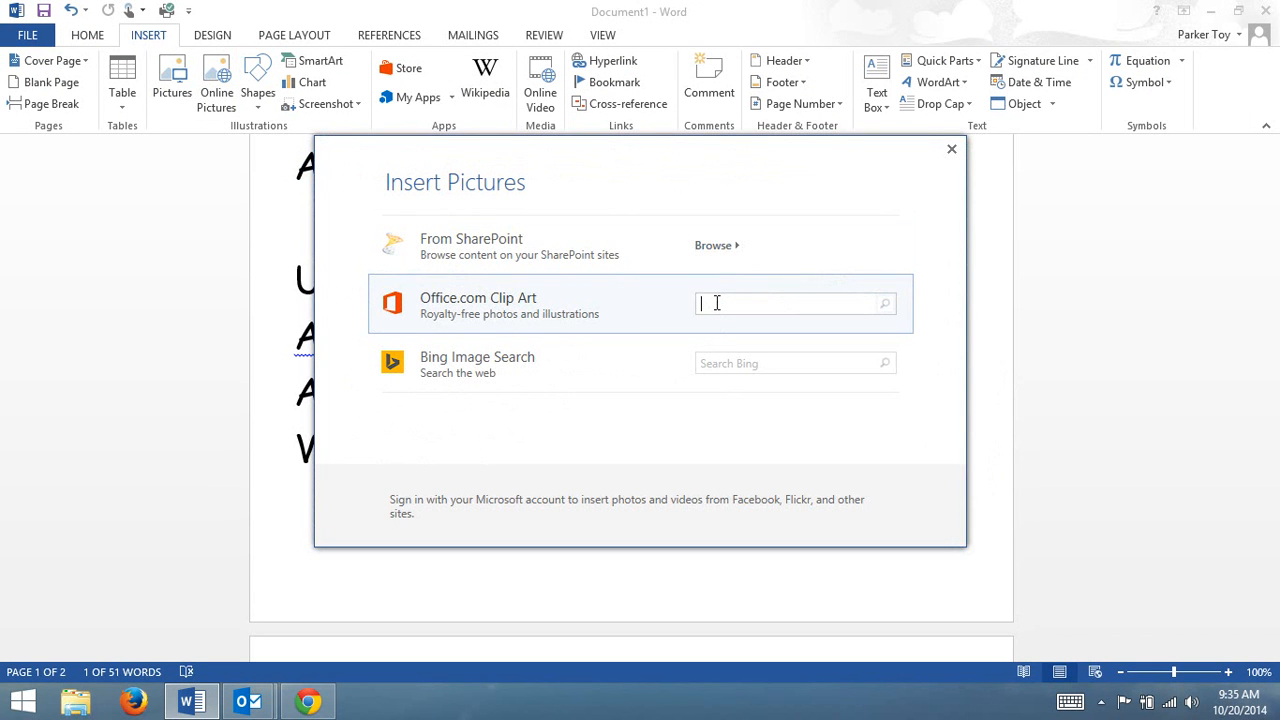
text(house)
key(Return)
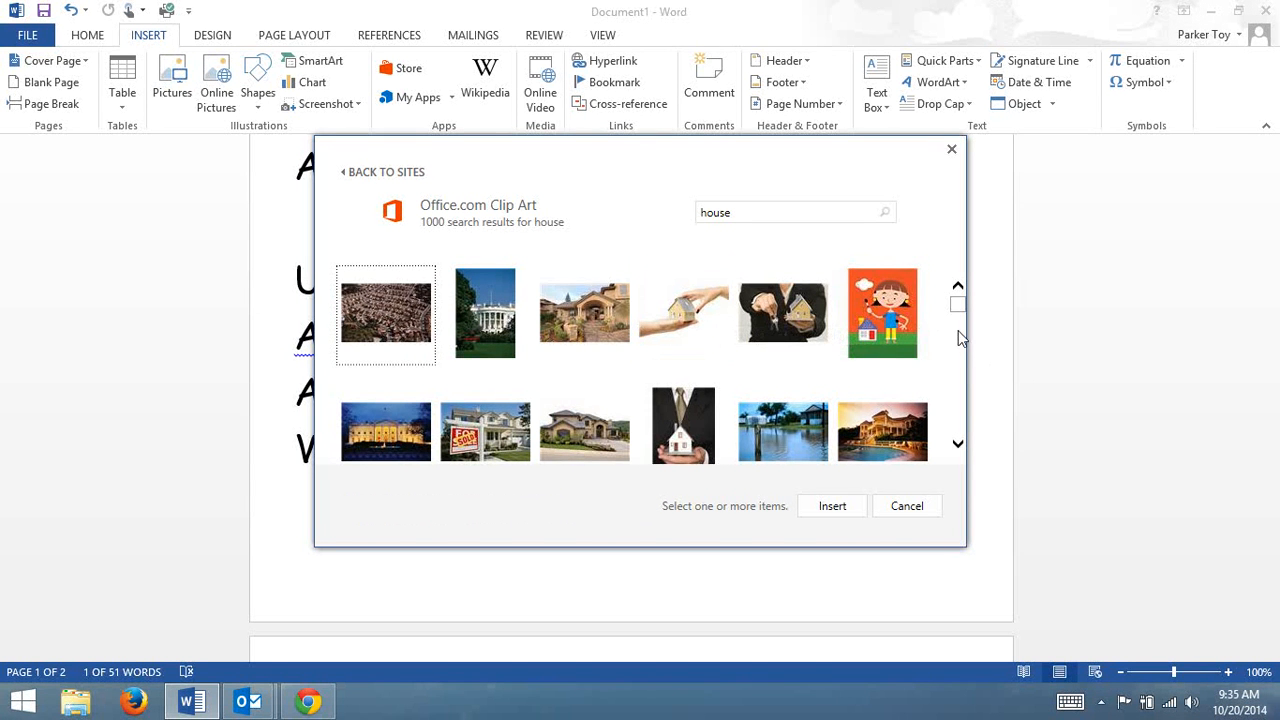
Replace the selected word "home" with the "Christmas gingerbread house" picture from the "house" clip art results.
scroll(952, 308, down, 2)
scroll(955, 316, down, 1)
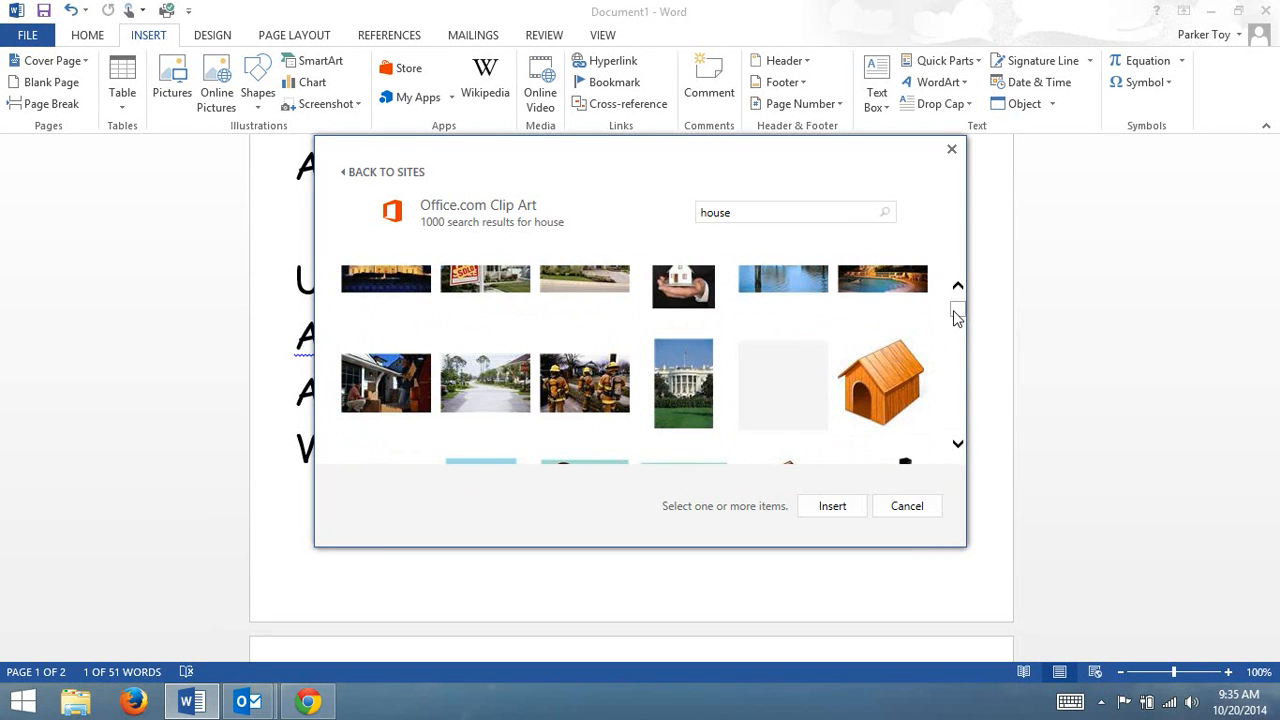
scroll(954, 318, down, 4)
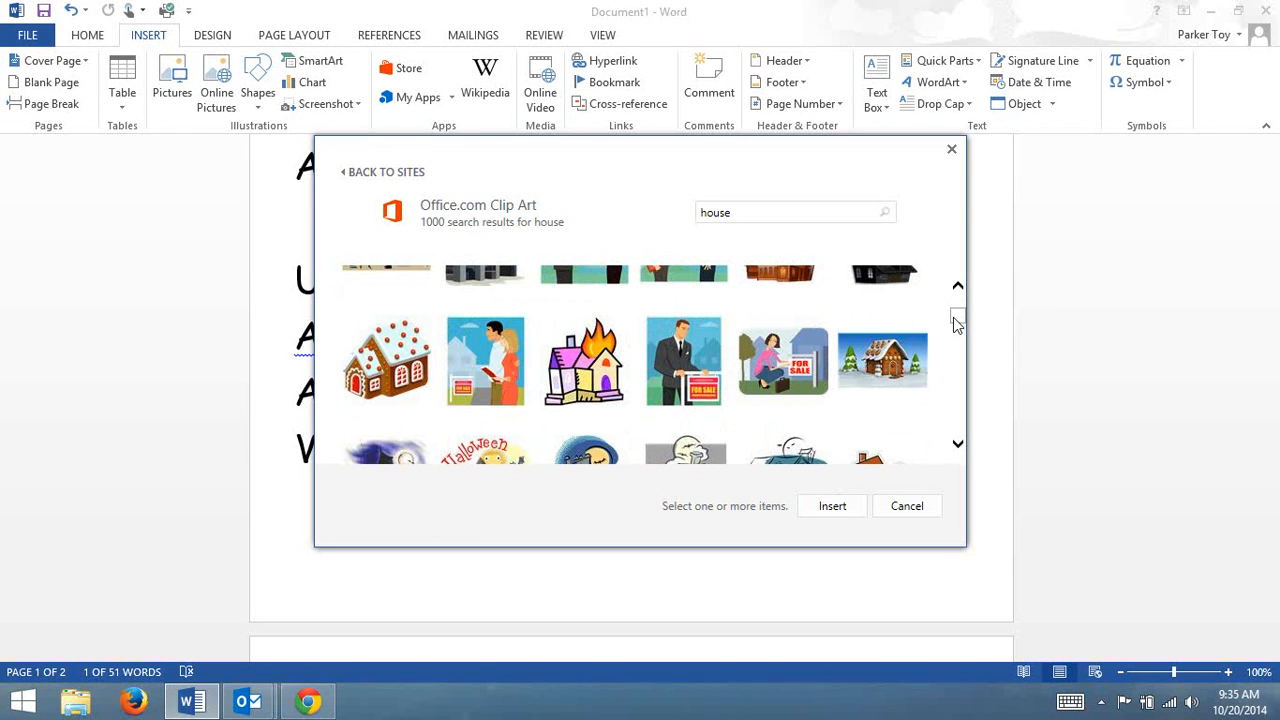
click(880, 370)
click(815, 512)
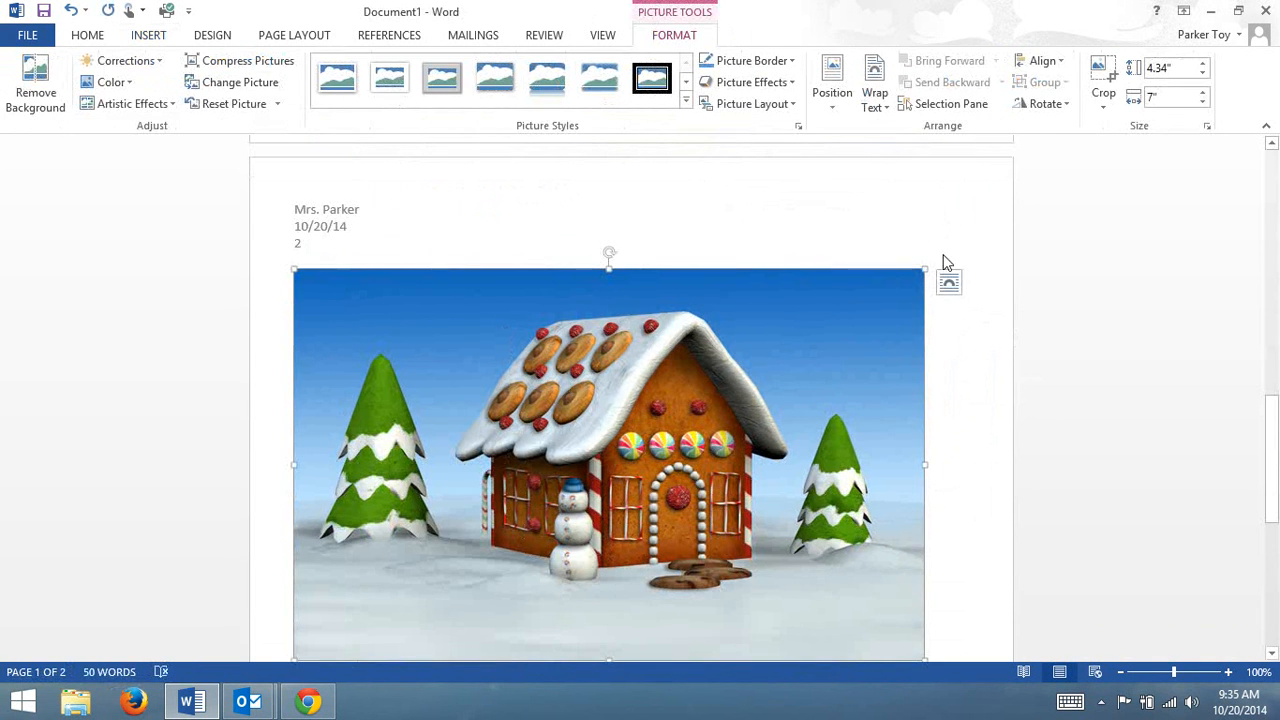
Shrink the gingerbread house picture proportionally to about 0.82 inches high and 1.32 inches wide.
drag(924, 268, 271, 491)
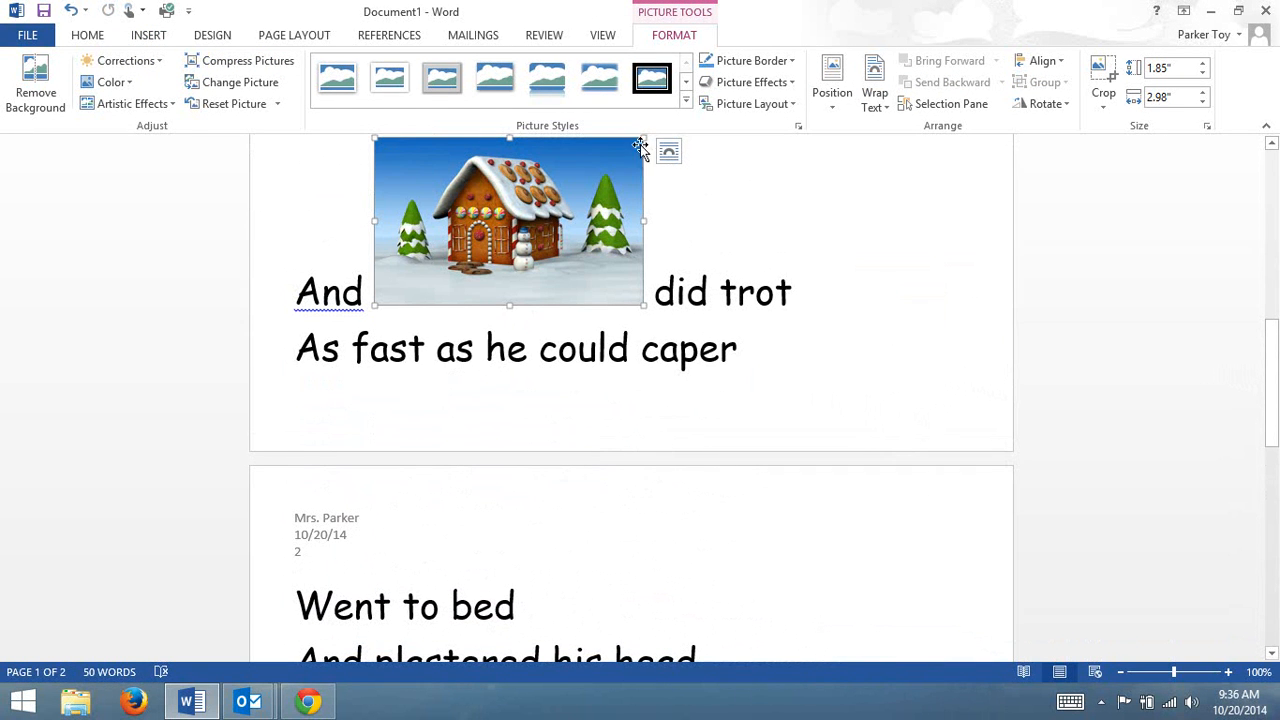
drag(643, 138, 376, 275)
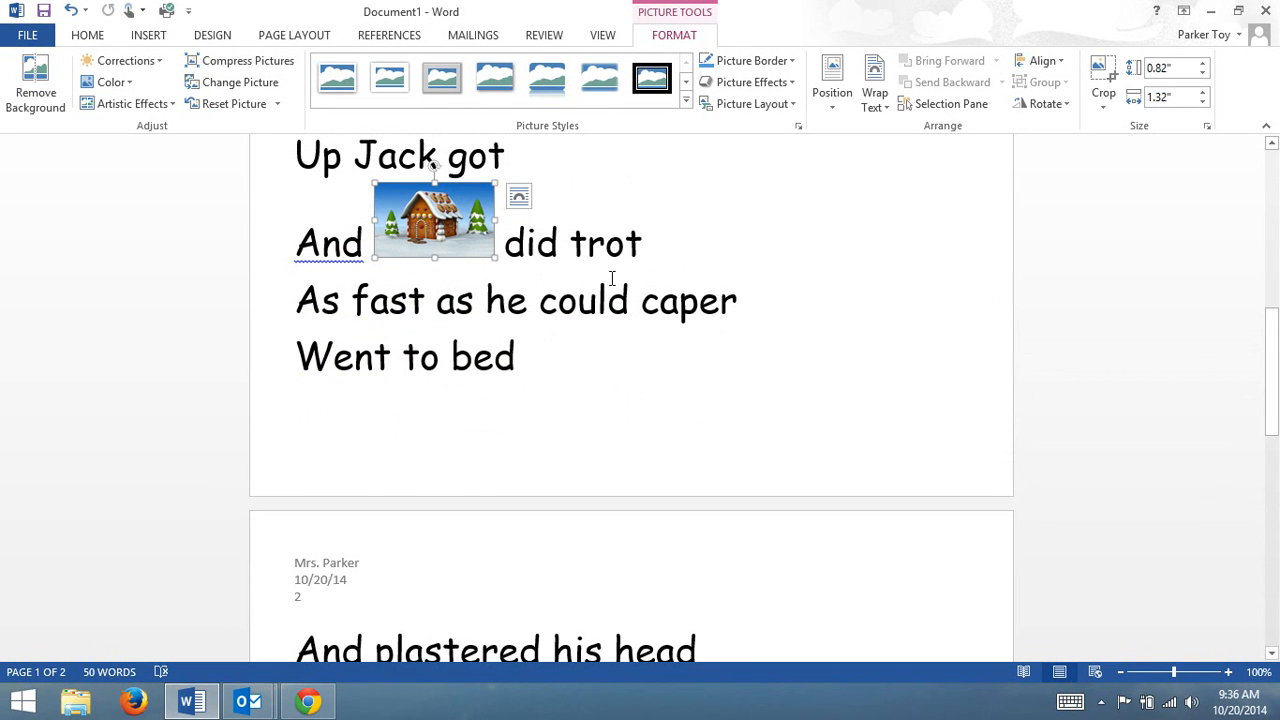
click(565, 352)
Reduce the font size of the whole document's text to 28 and further to 26 to pull the last lines onto one page.
scroll(597, 380, down, 3)
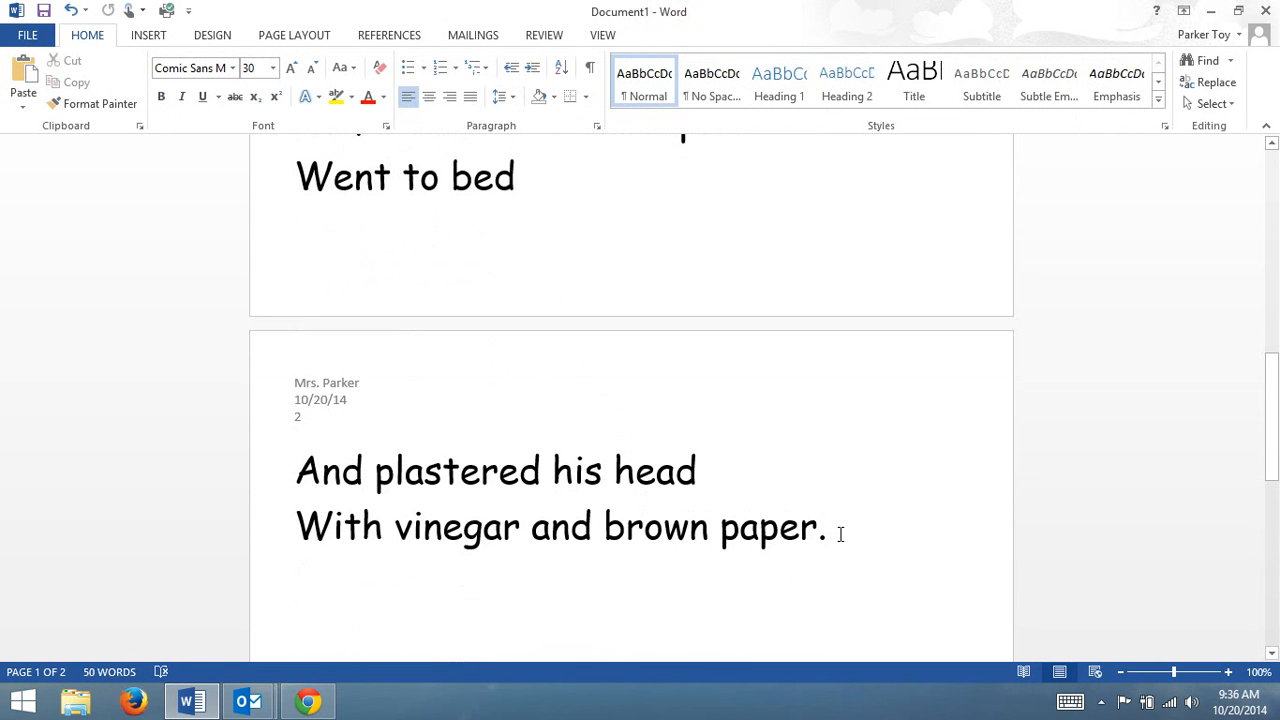
key(ctrl+a)
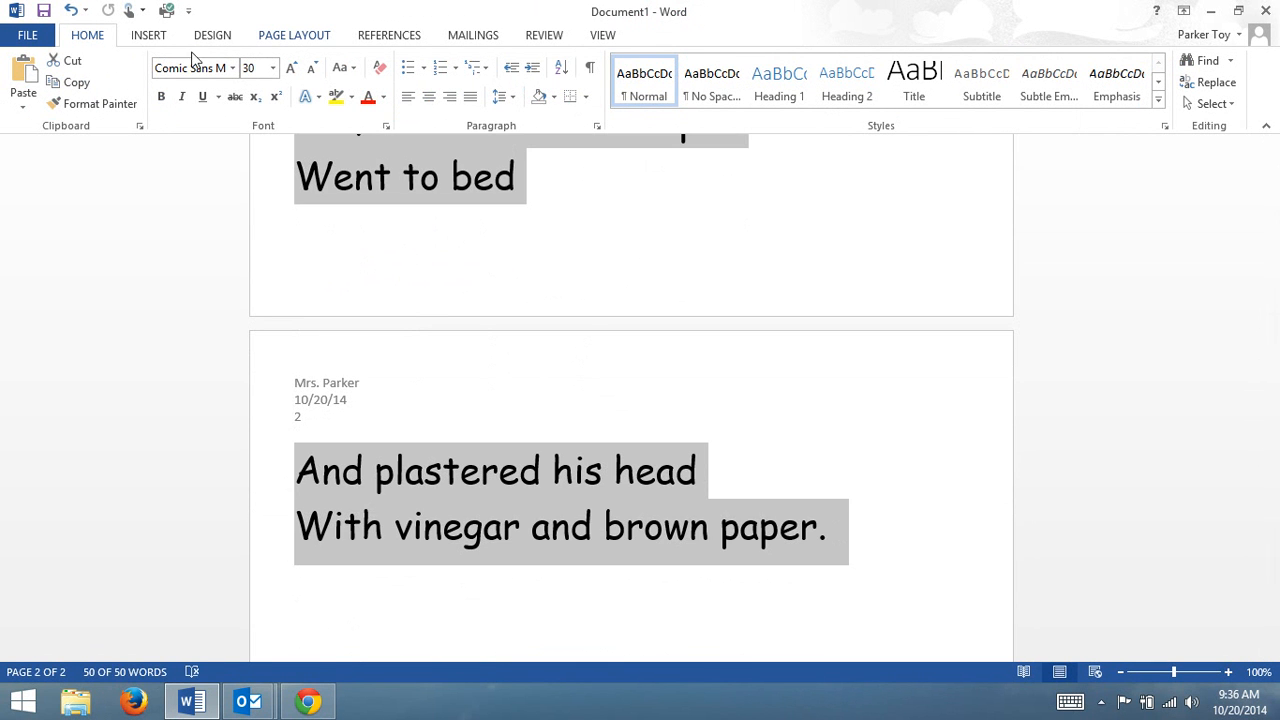
click(272, 67)
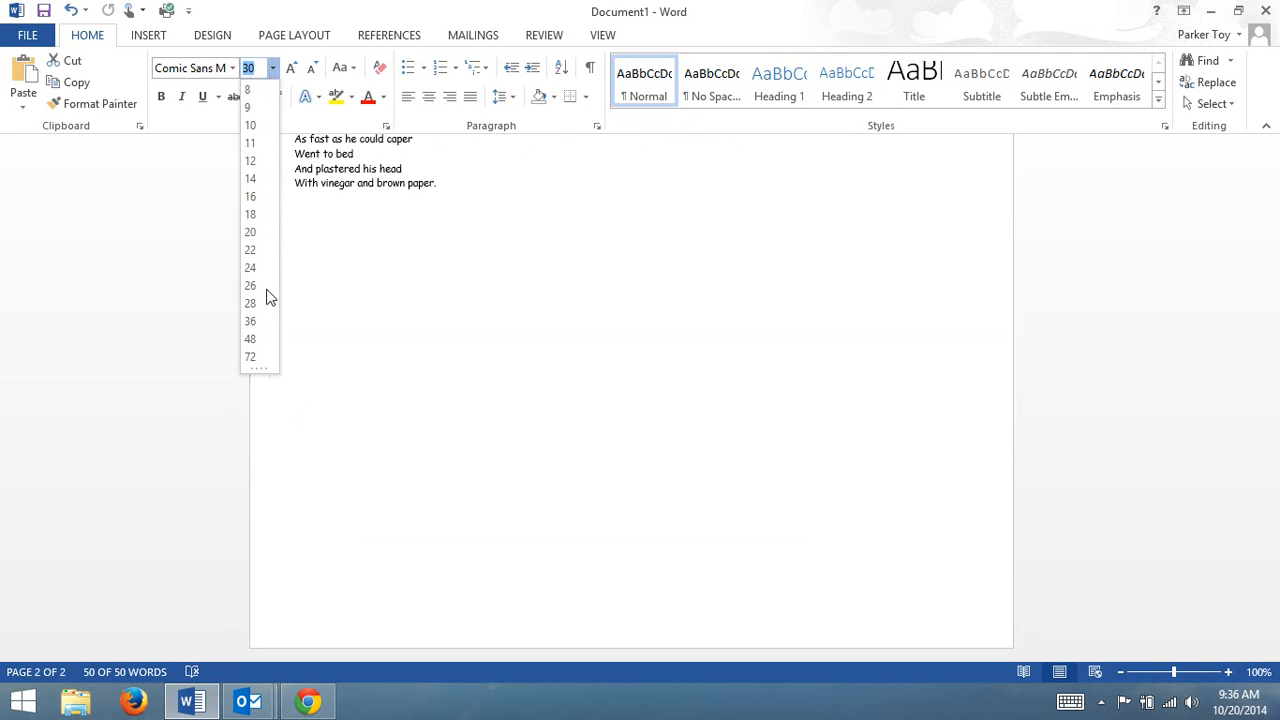
click(254, 303)
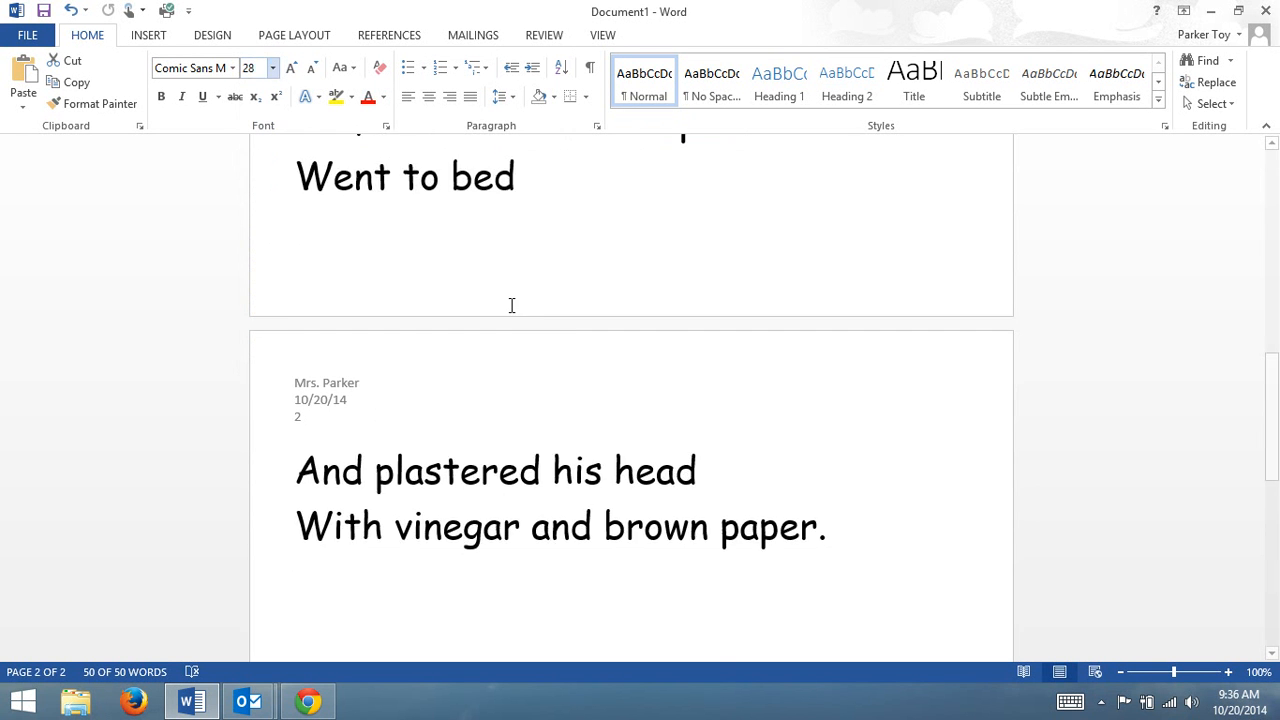
click(272, 67)
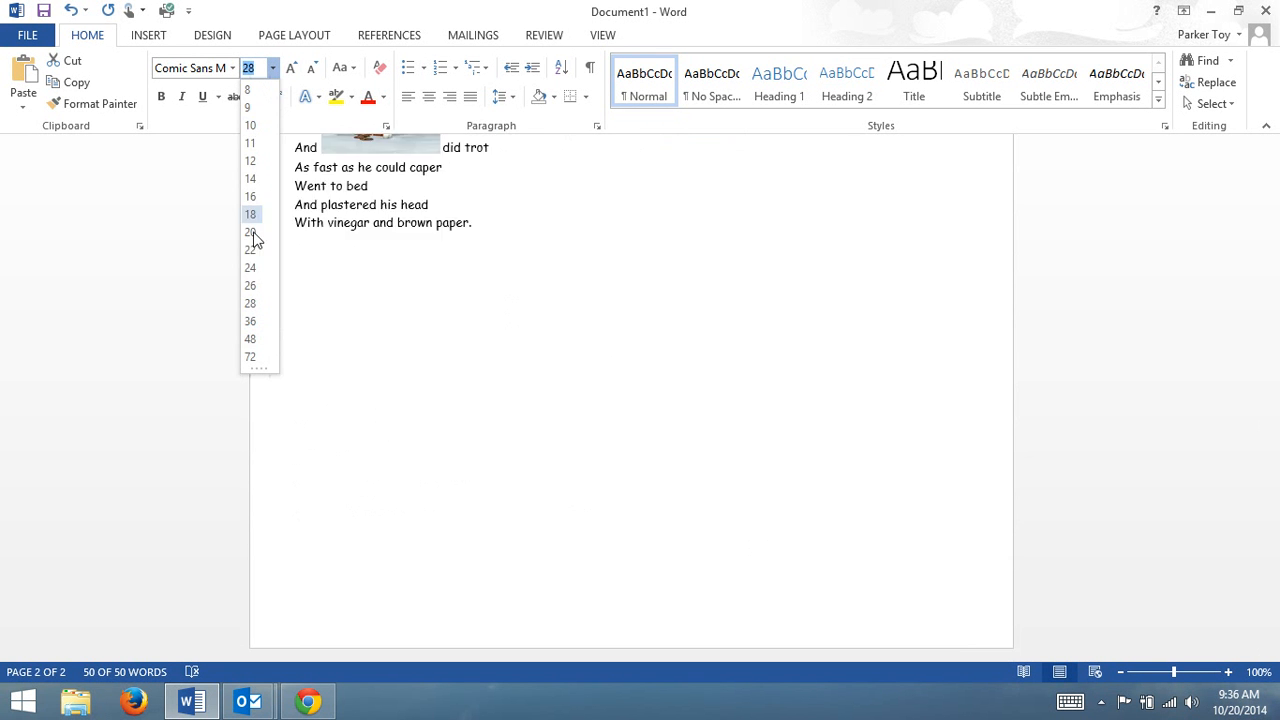
click(250, 285)
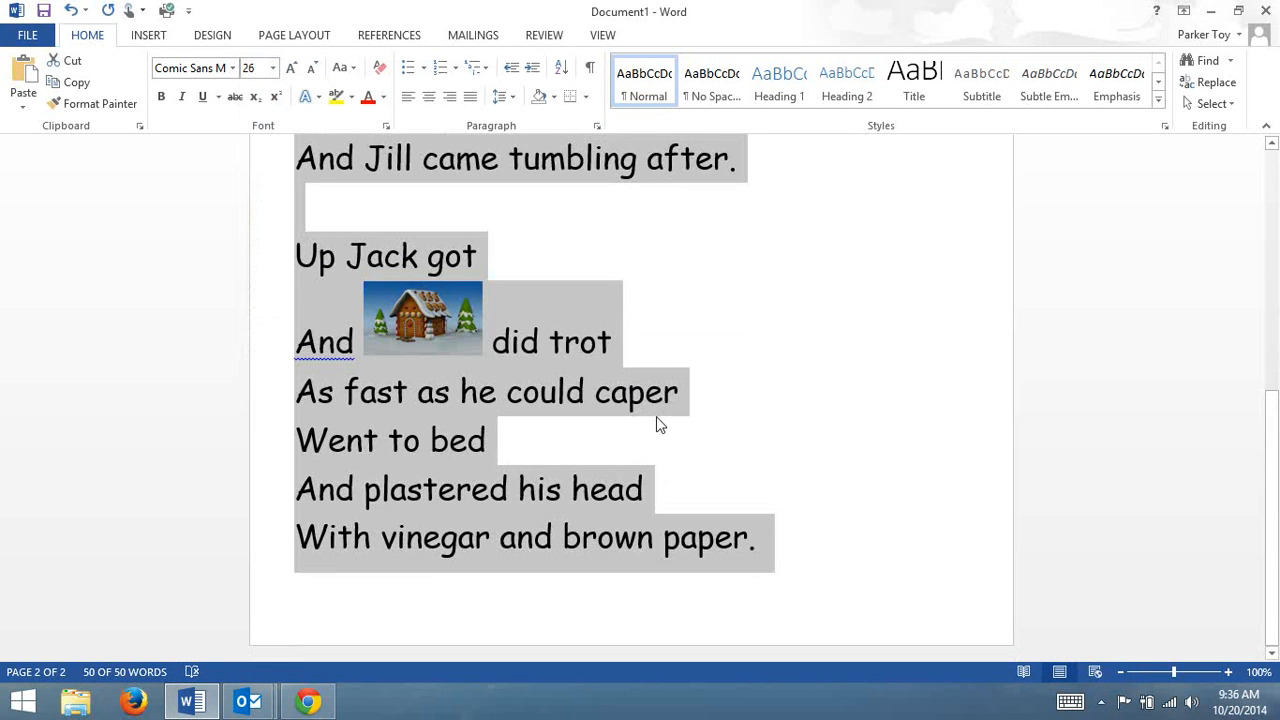
click(842, 515)
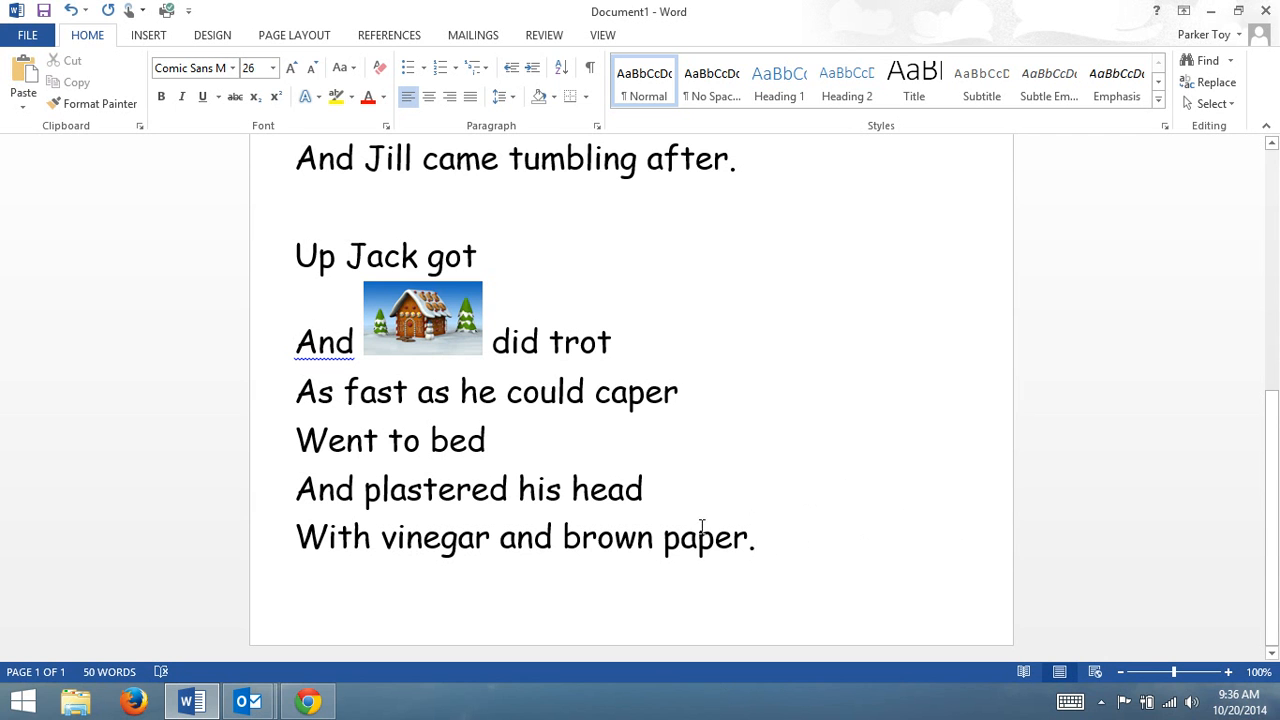
Open the page border settings and pick a thick 3 pt double-line box border for the whole document.
click(285, 34)
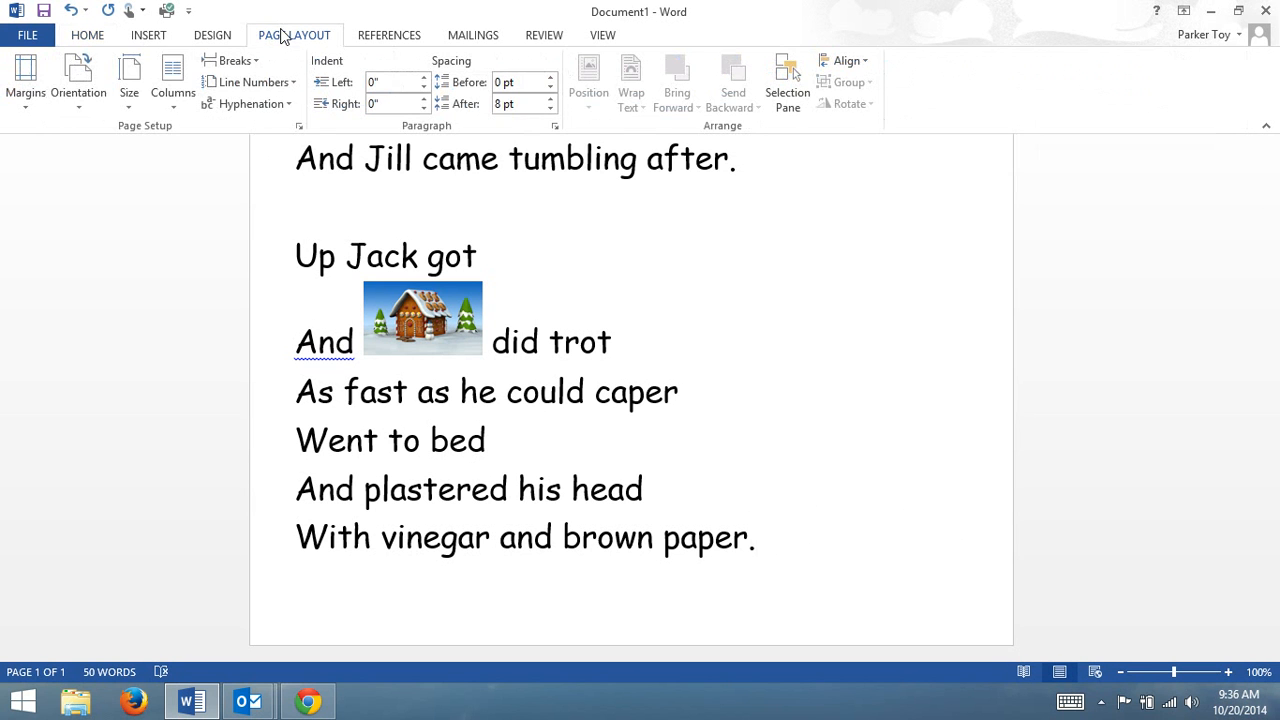
click(212, 36)
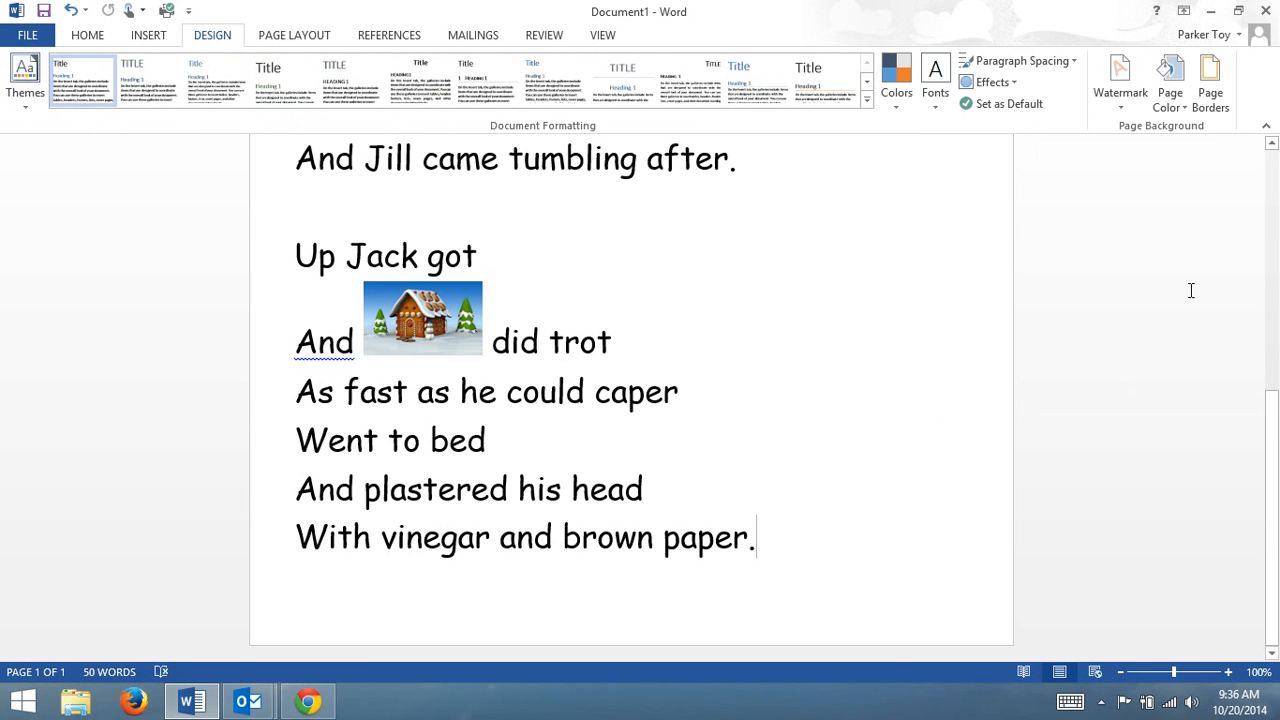
click(1212, 92)
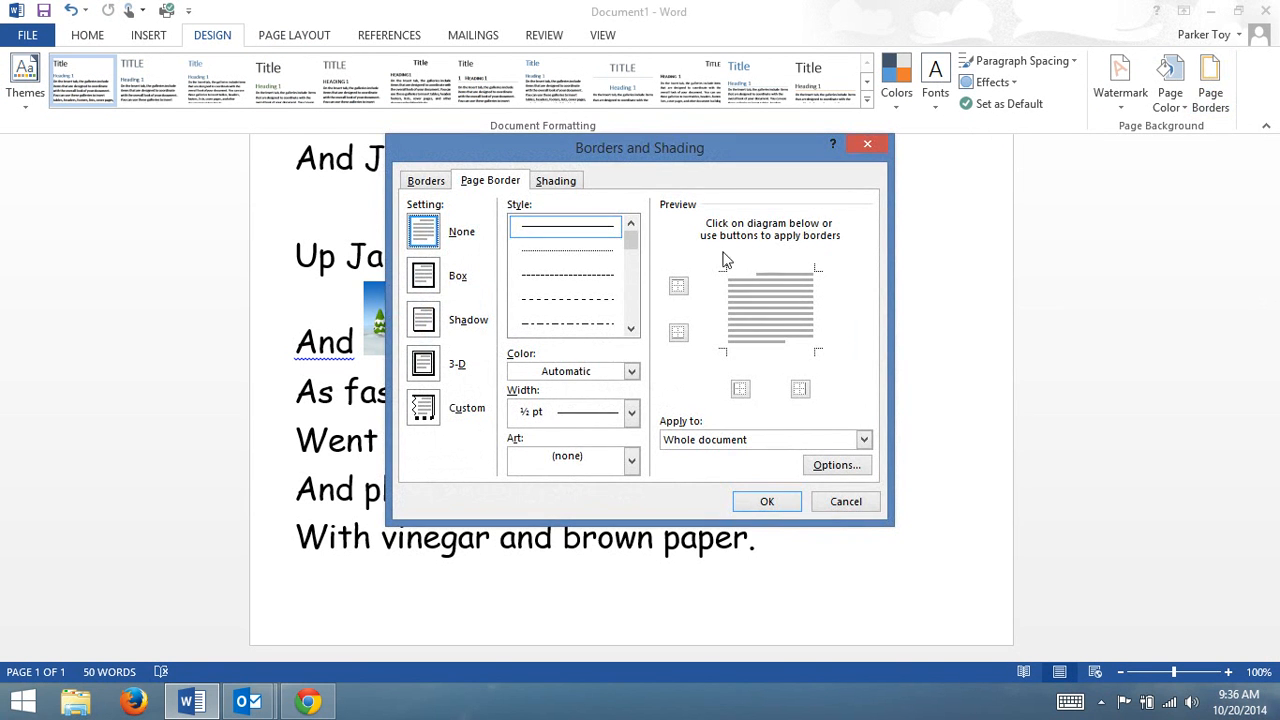
drag(635, 248, 632, 280)
click(600, 285)
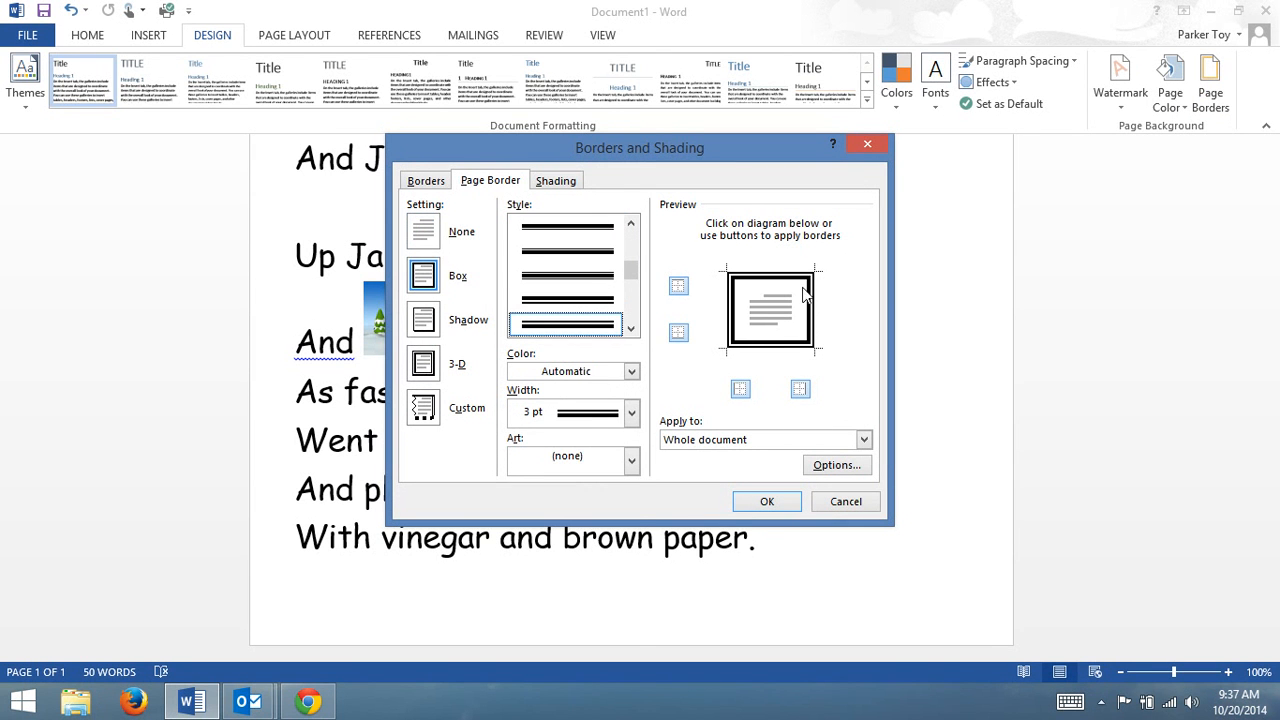
click(631, 413)
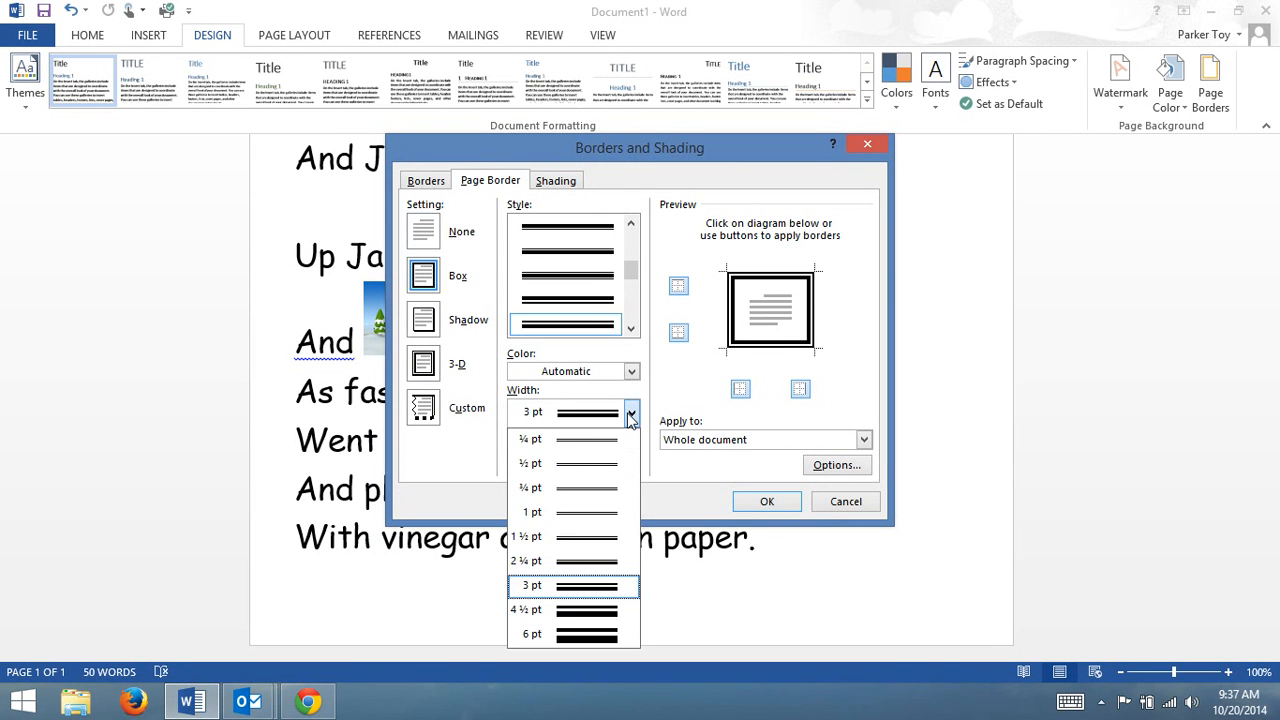
click(631, 413)
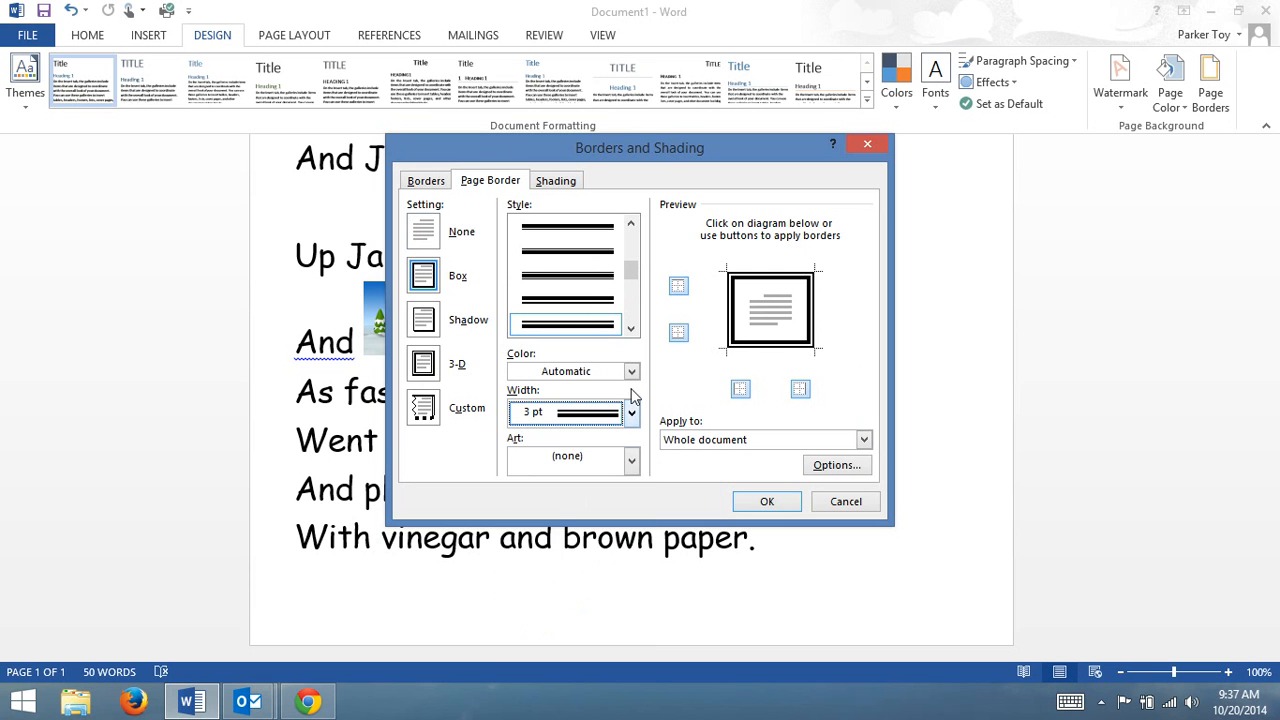
Choose the black-and-white row of houses as the page border art.
click(632, 462)
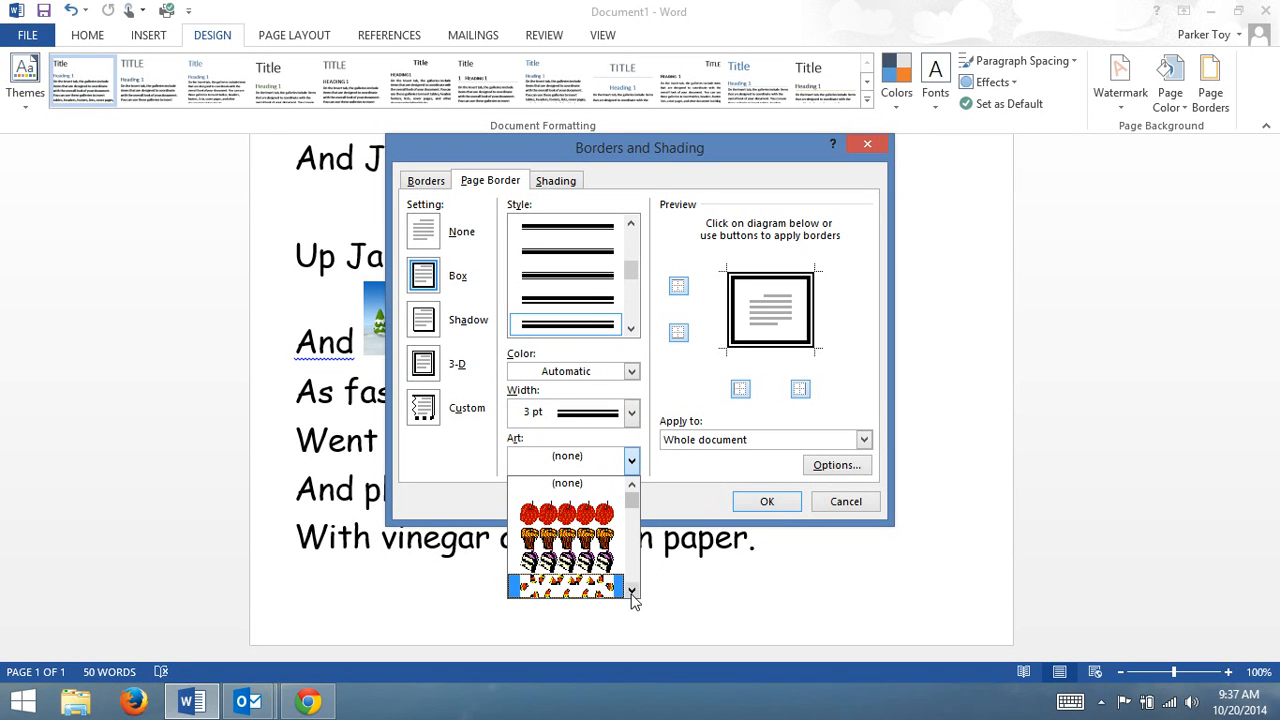
scroll(632, 592, down, 10)
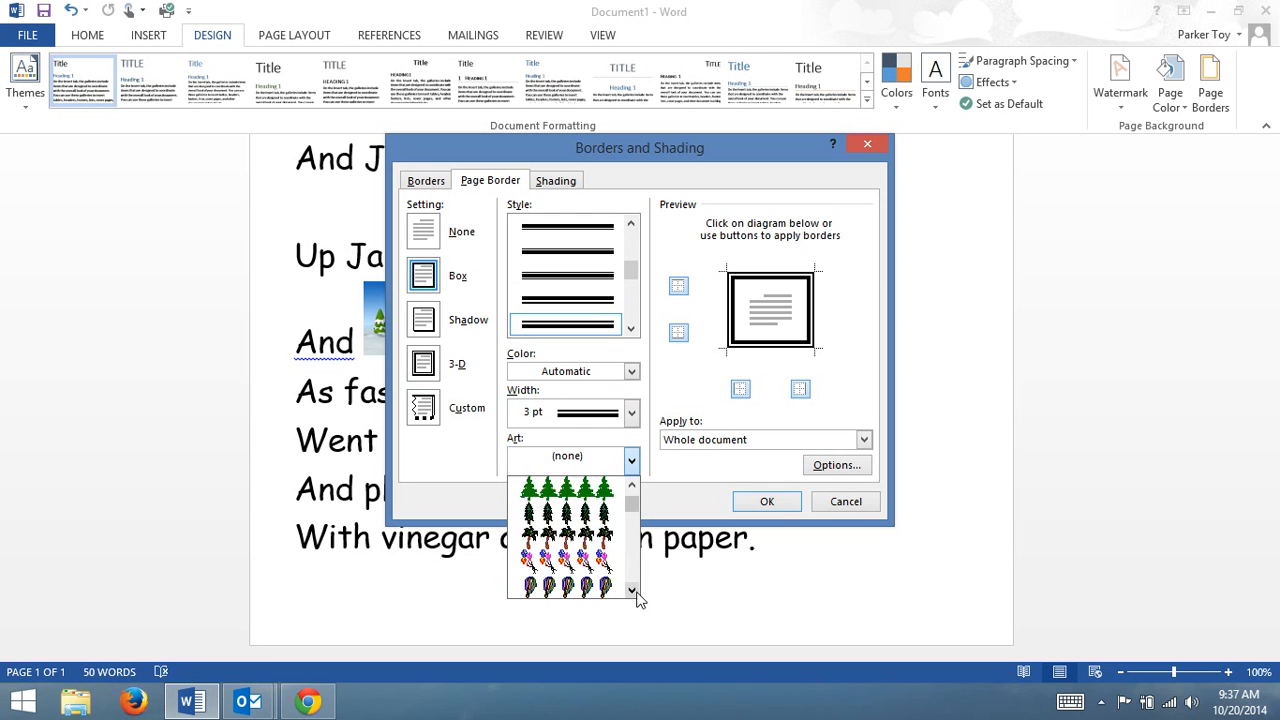
scroll(632, 592, down, 10)
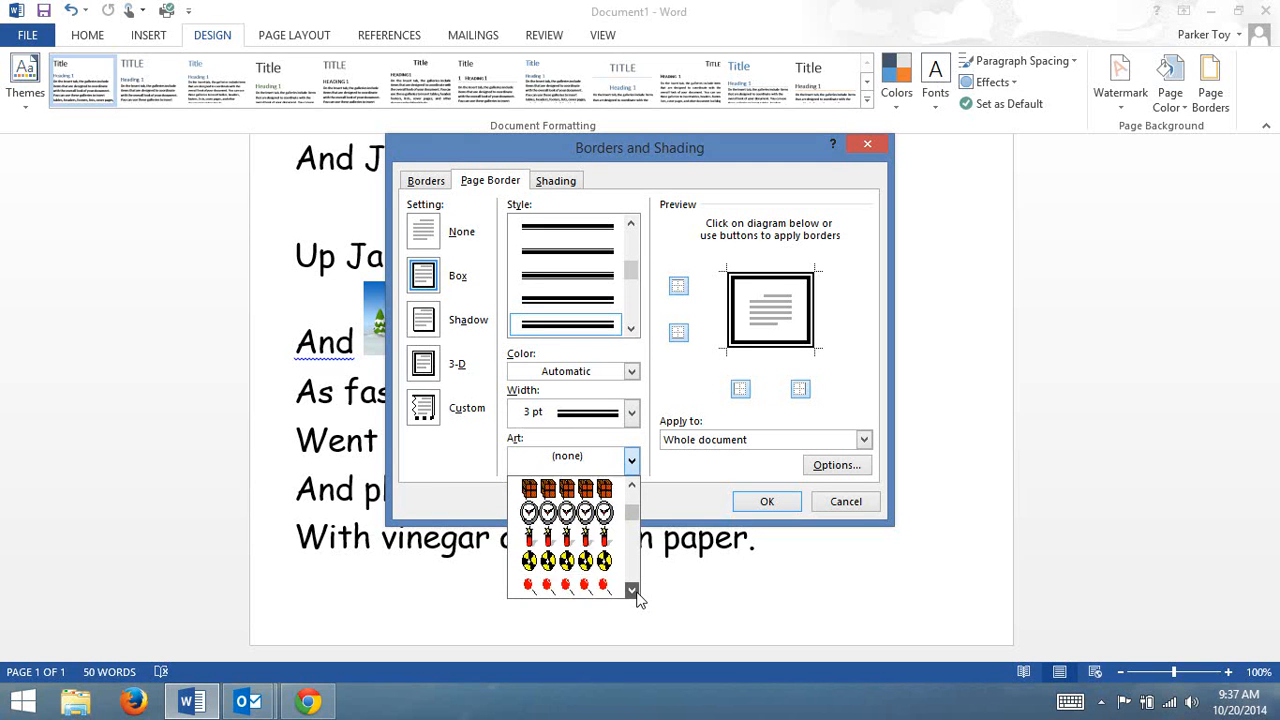
scroll(632, 592, down, 10)
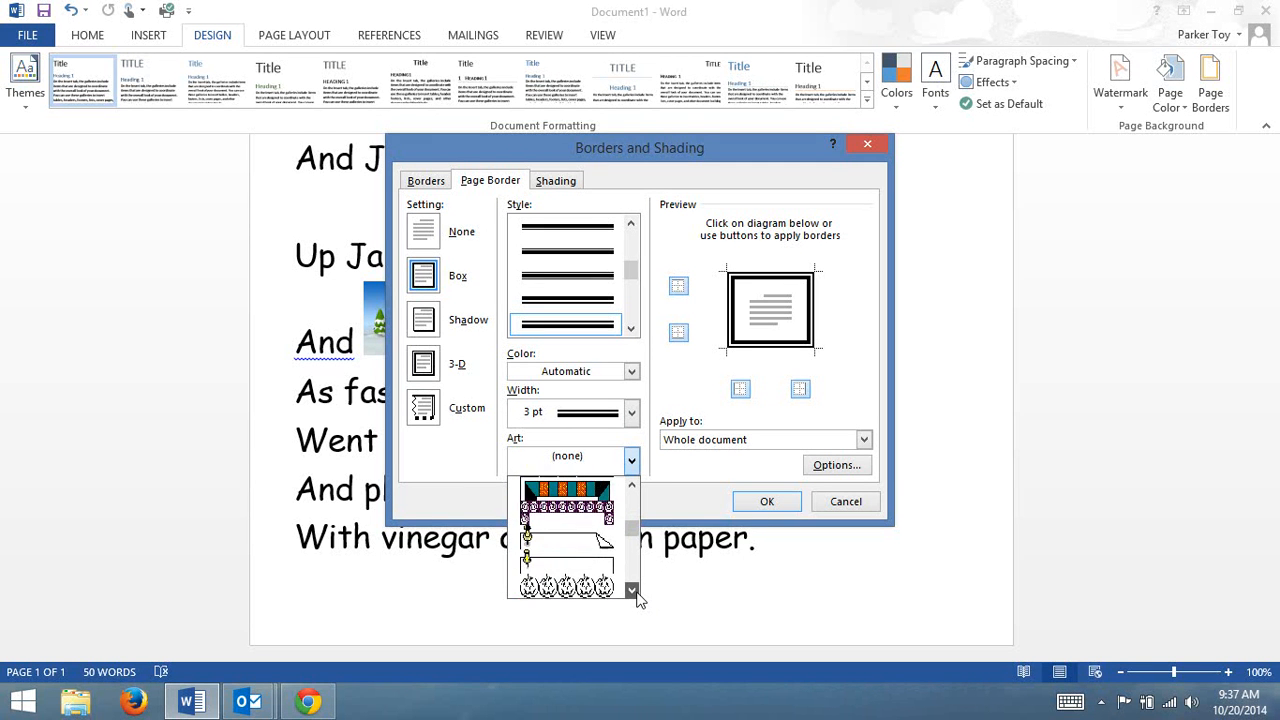
scroll(632, 592, down, 3)
click(566, 560)
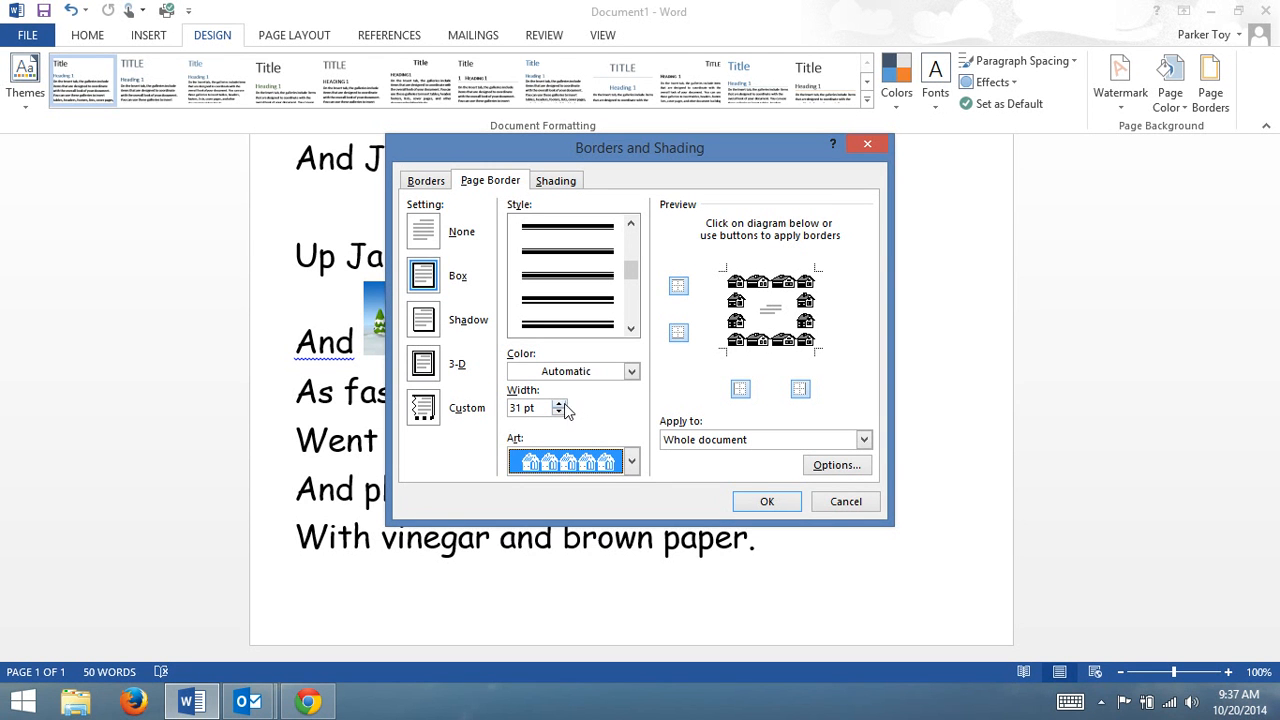
Set the house border's width to 22 pt and apply it to the whole document.
click(563, 403)
click(560, 413)
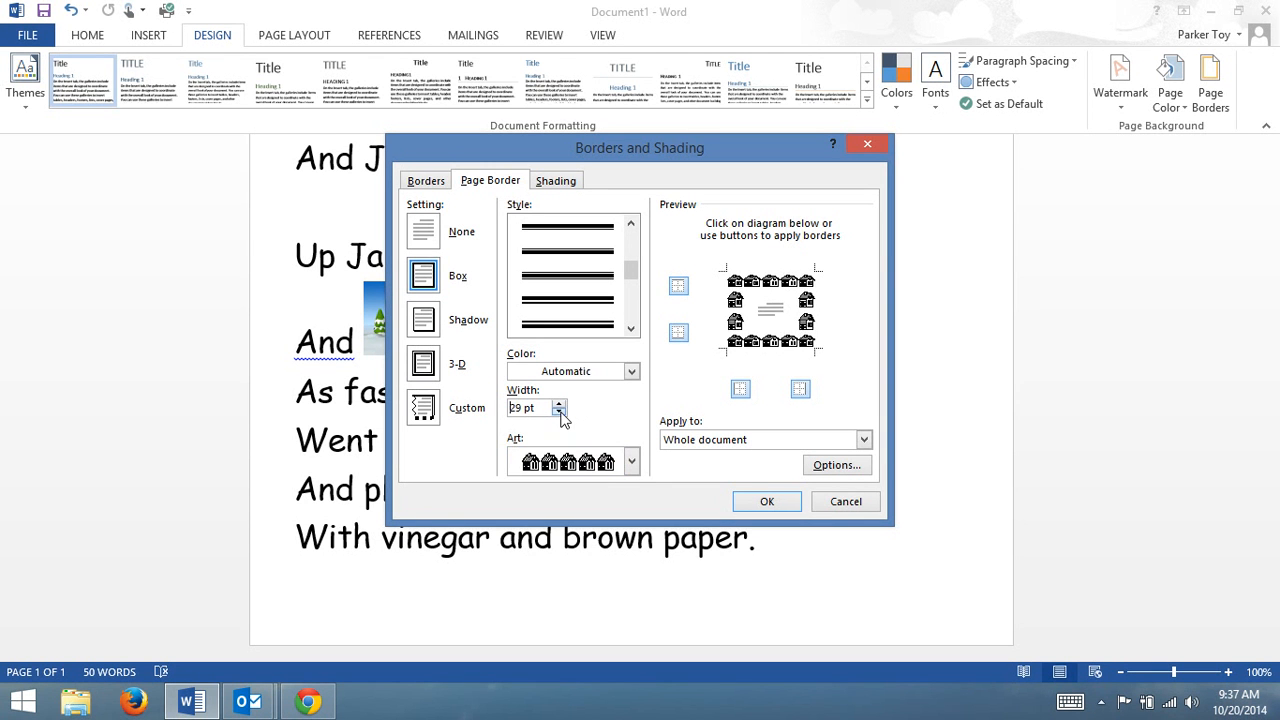
click(560, 413)
click(560, 413)
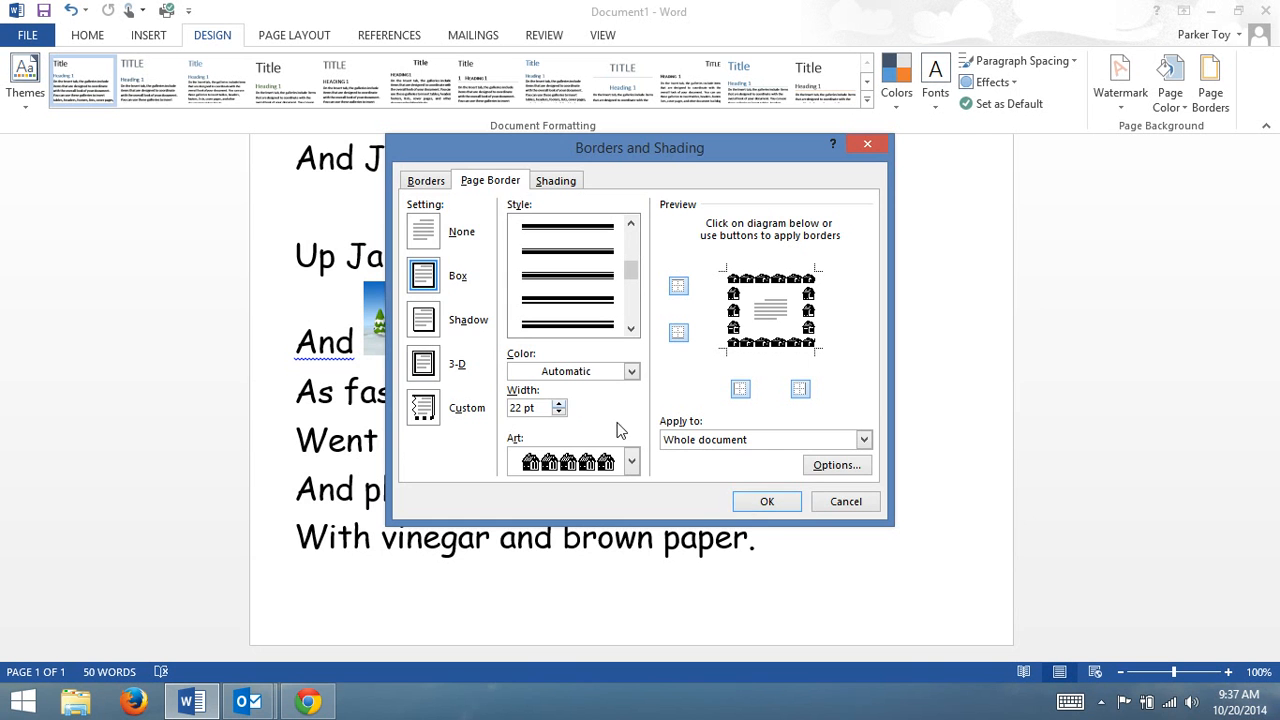
click(762, 502)
scroll(758, 505, up, 10)
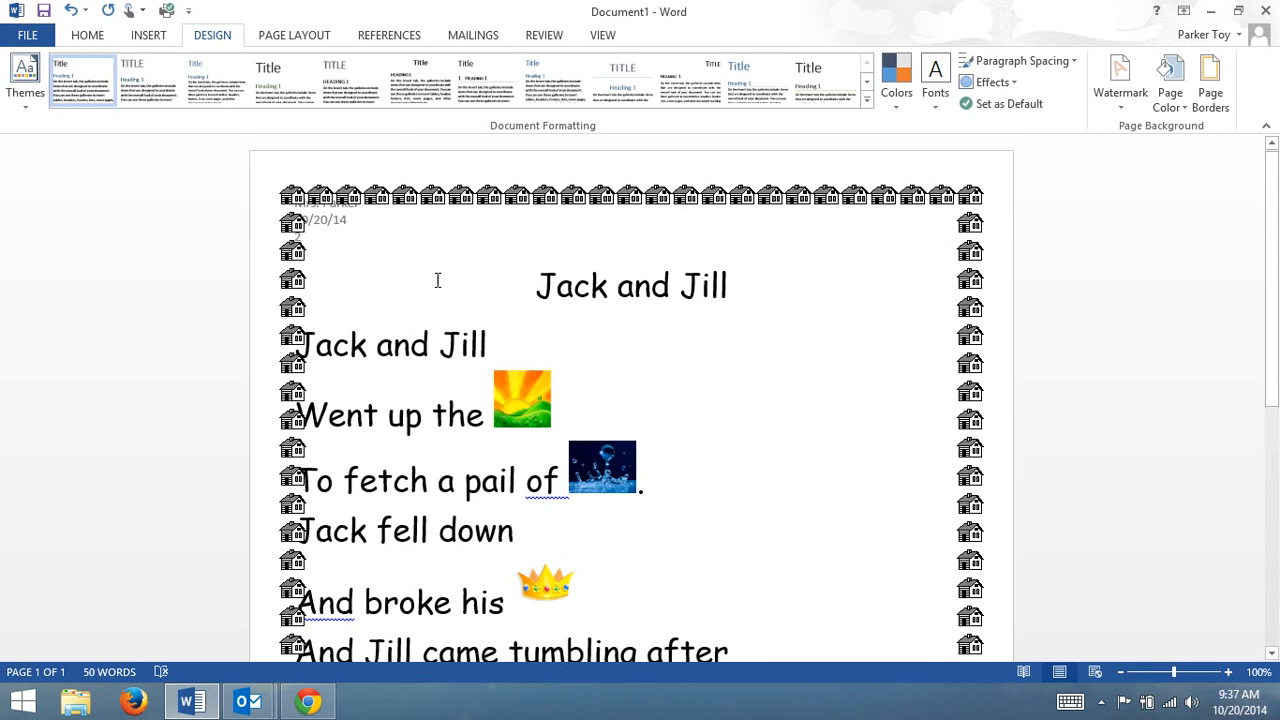
Change the page margins to Normal so the rhyme clears the house border, and check how the lines fall on the pages.
click(294, 35)
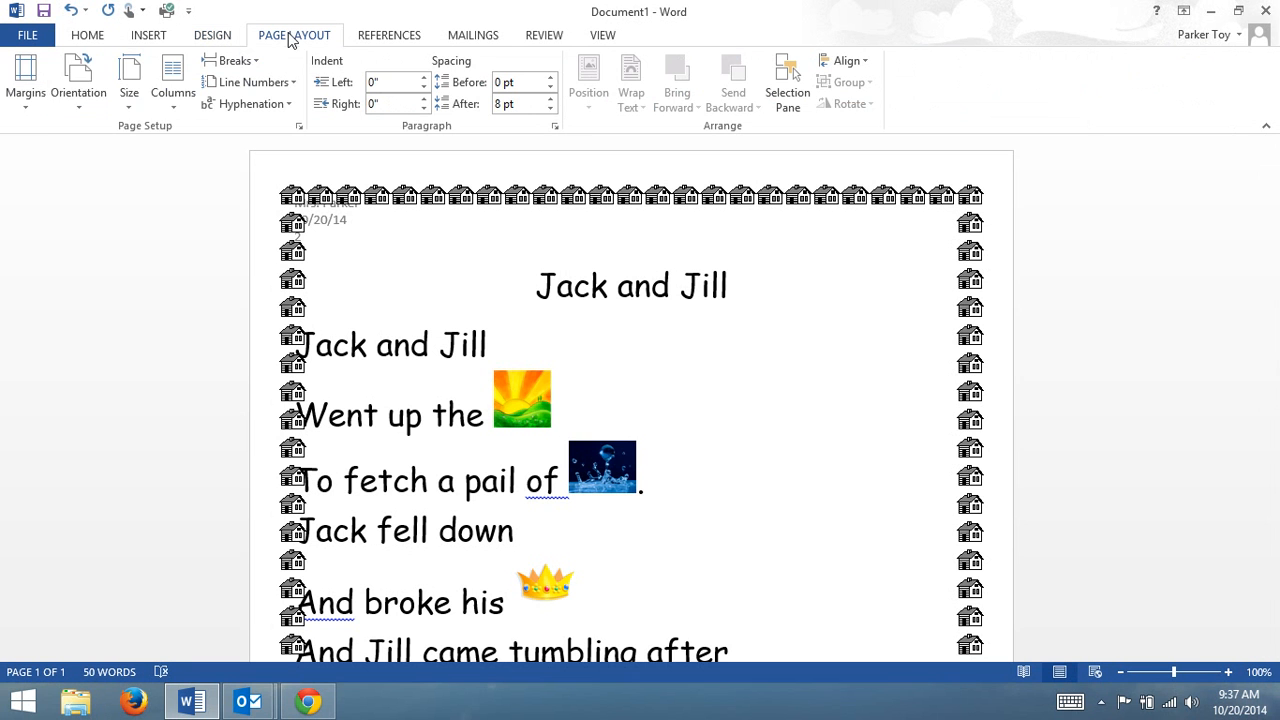
click(44, 92)
click(90, 212)
scroll(593, 357, down, 10)
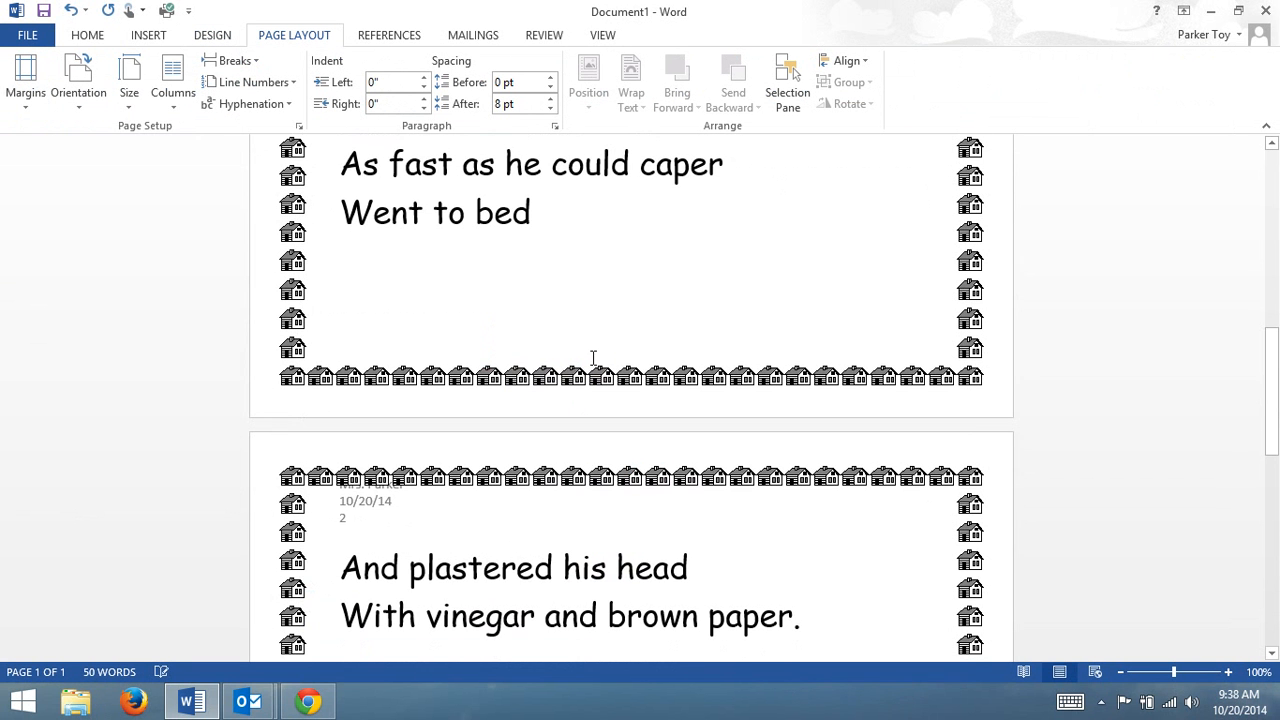
scroll(601, 512, down, 3)
Set all the text from the Jack and Jill title through the rhyme's last line to font size 24.
scroll(711, 510, up, 10)
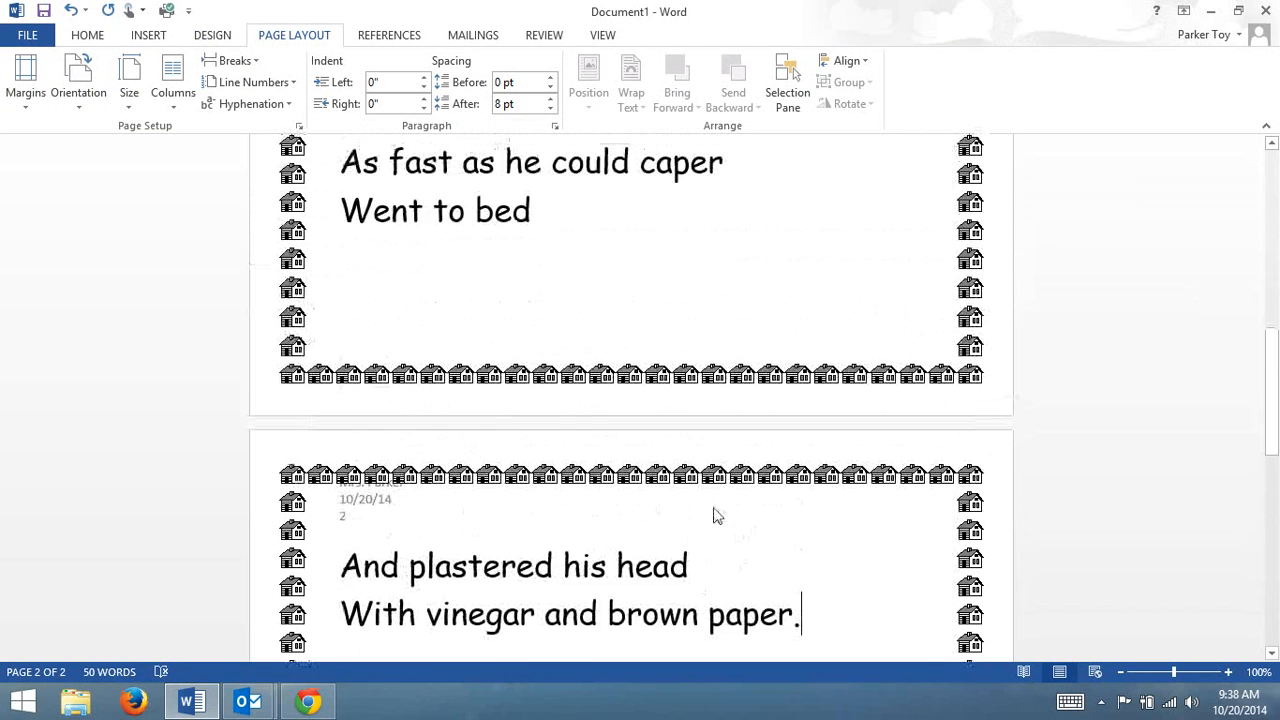
scroll(716, 510, up, 5)
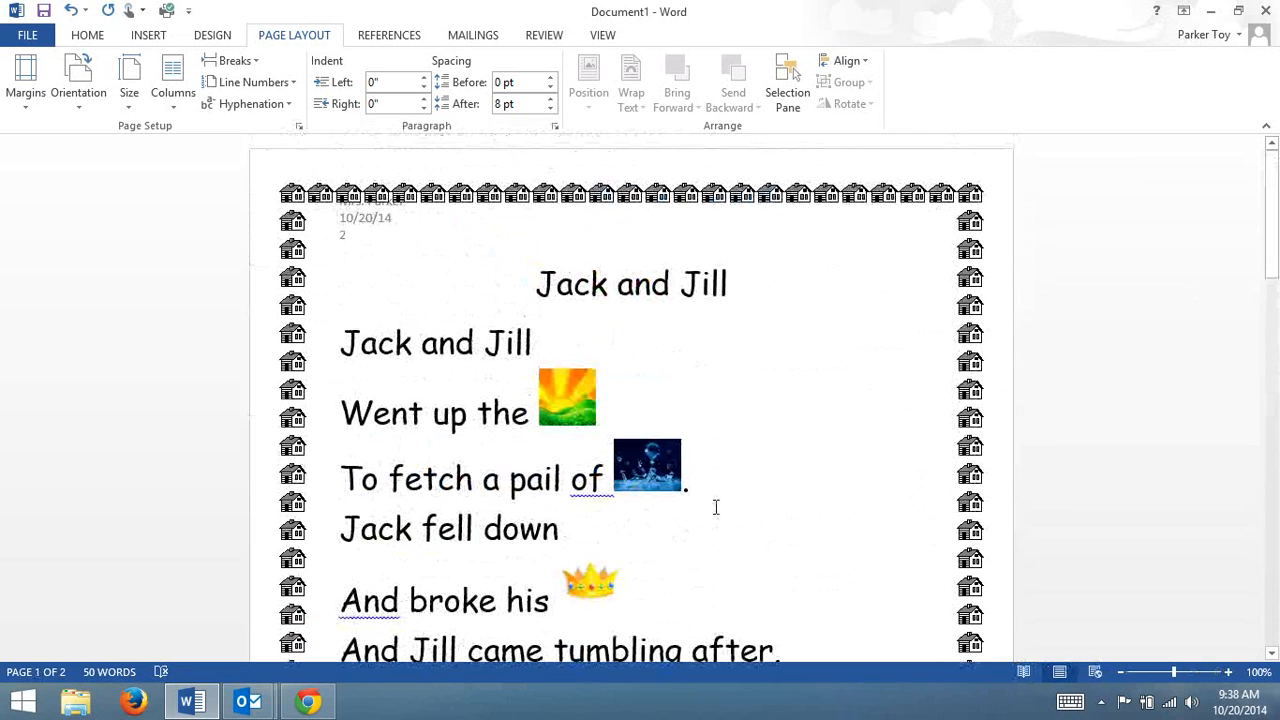
drag(536, 287, 871, 257)
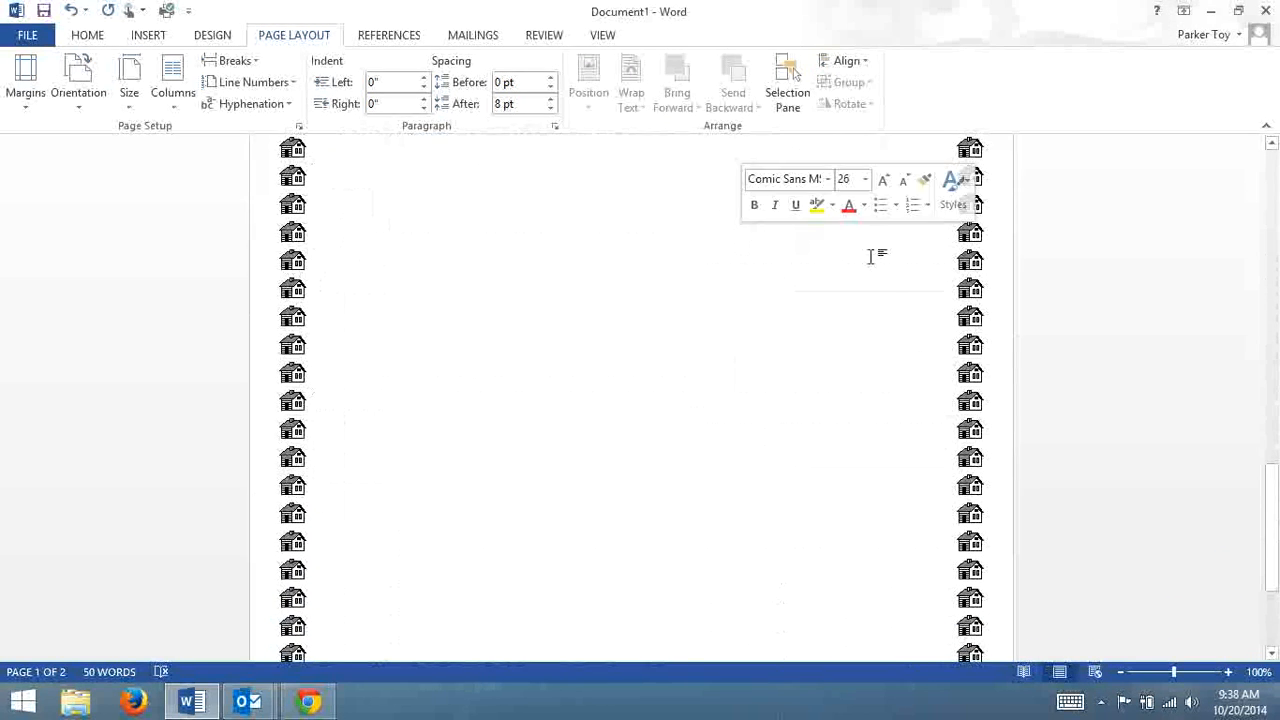
scroll(880, 270, up, 3)
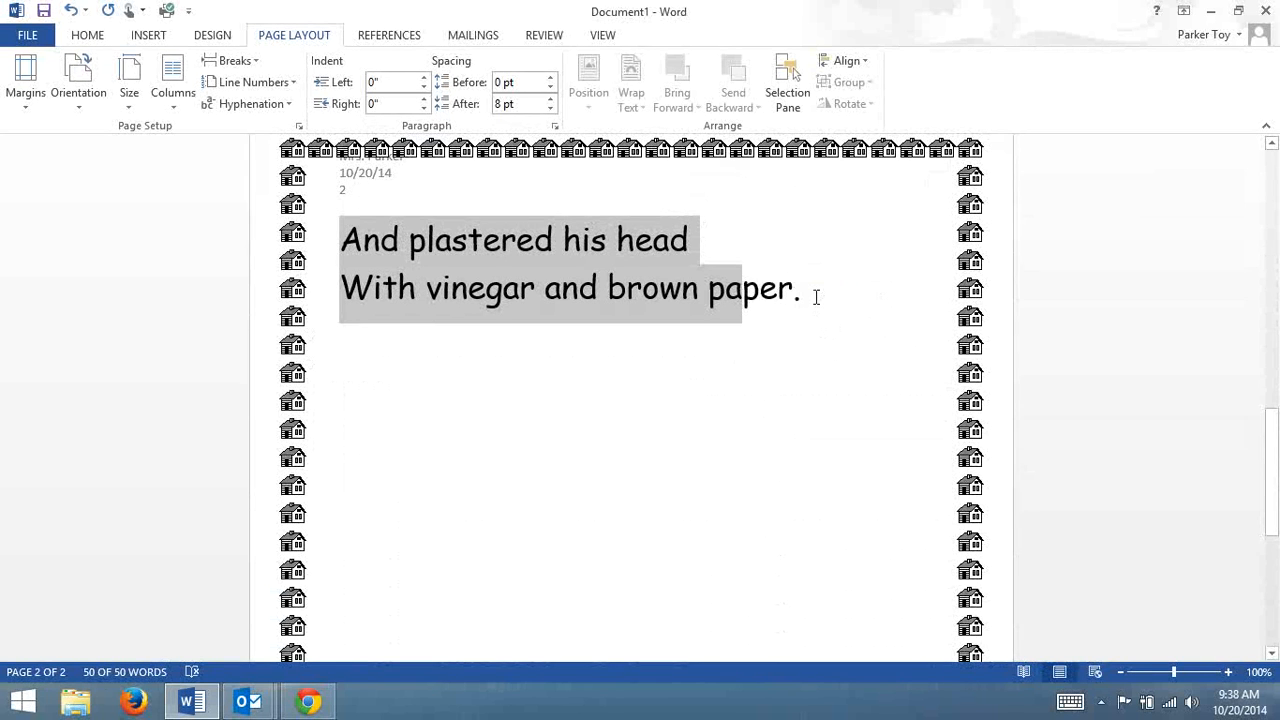
shift+click(816, 297)
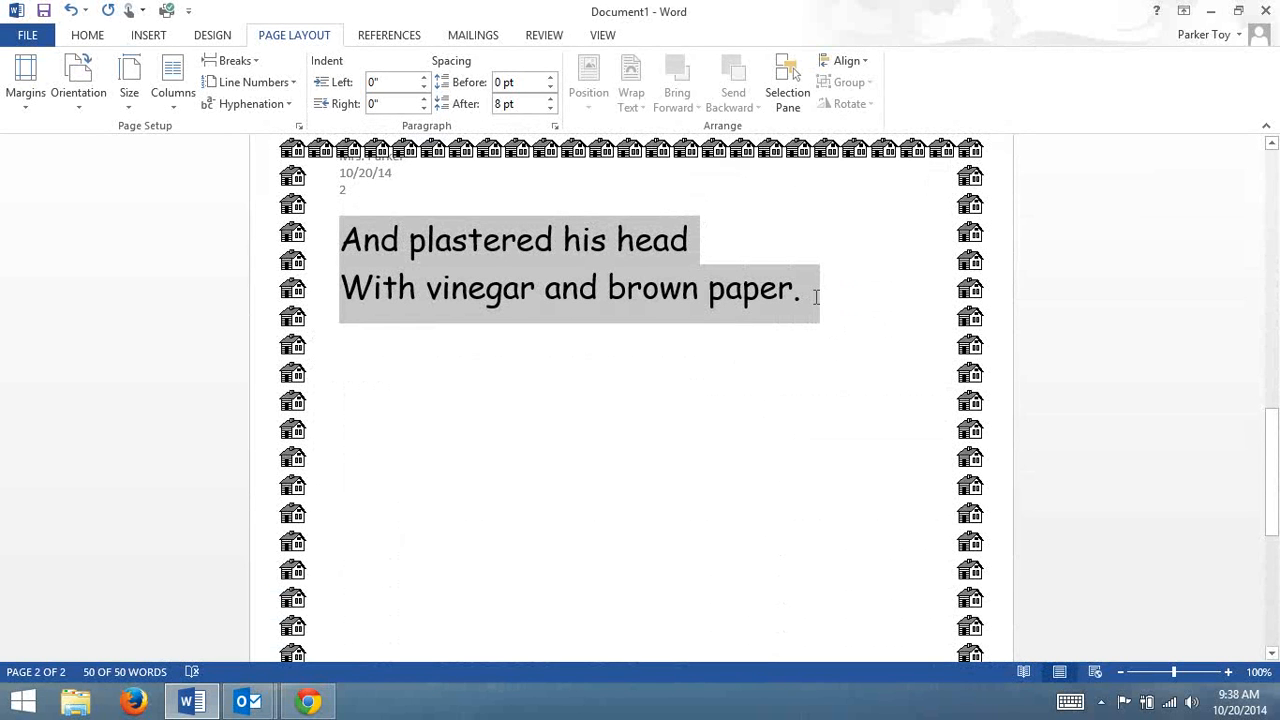
click(87, 36)
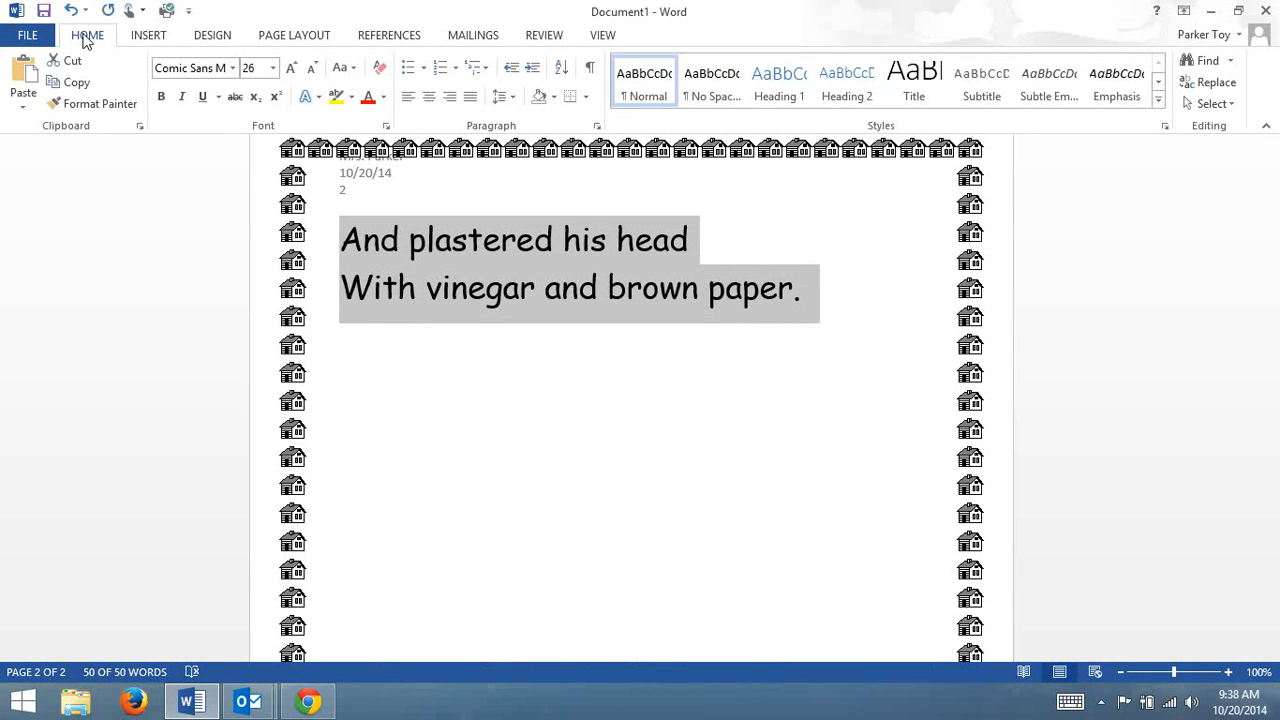
click(270, 68)
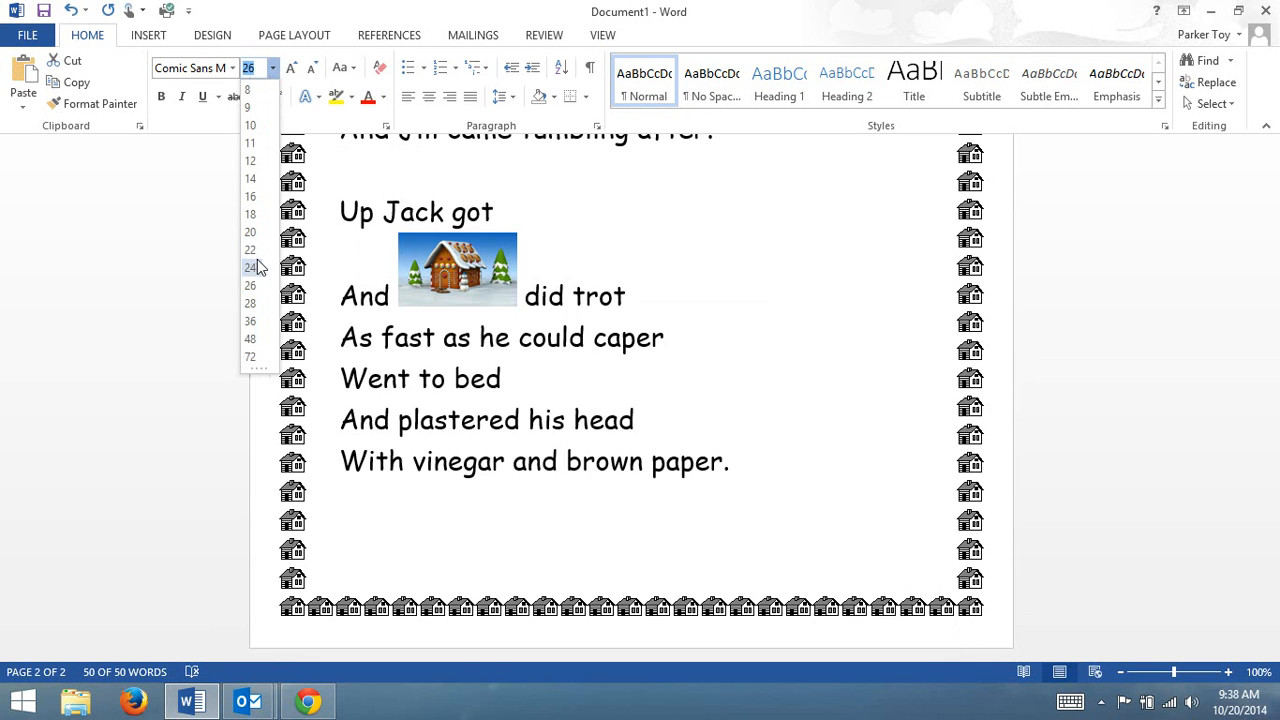
click(250, 267)
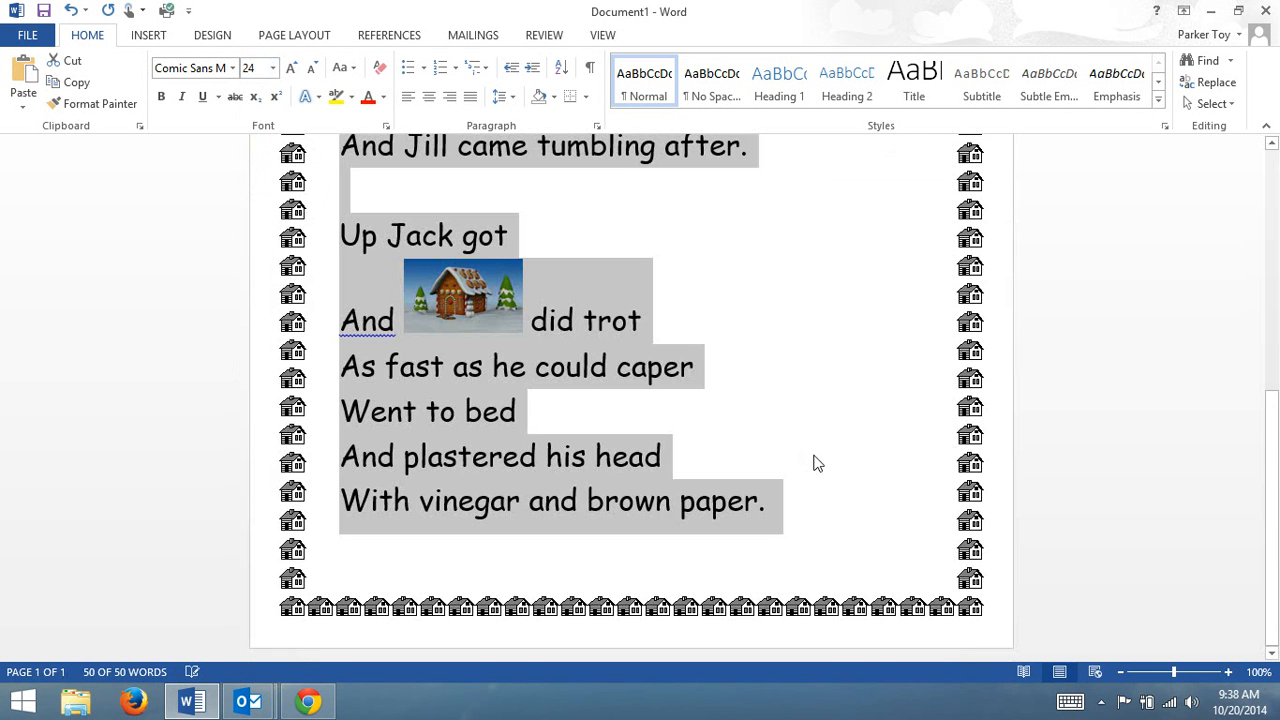
click(817, 463)
scroll(814, 457, up, 5)
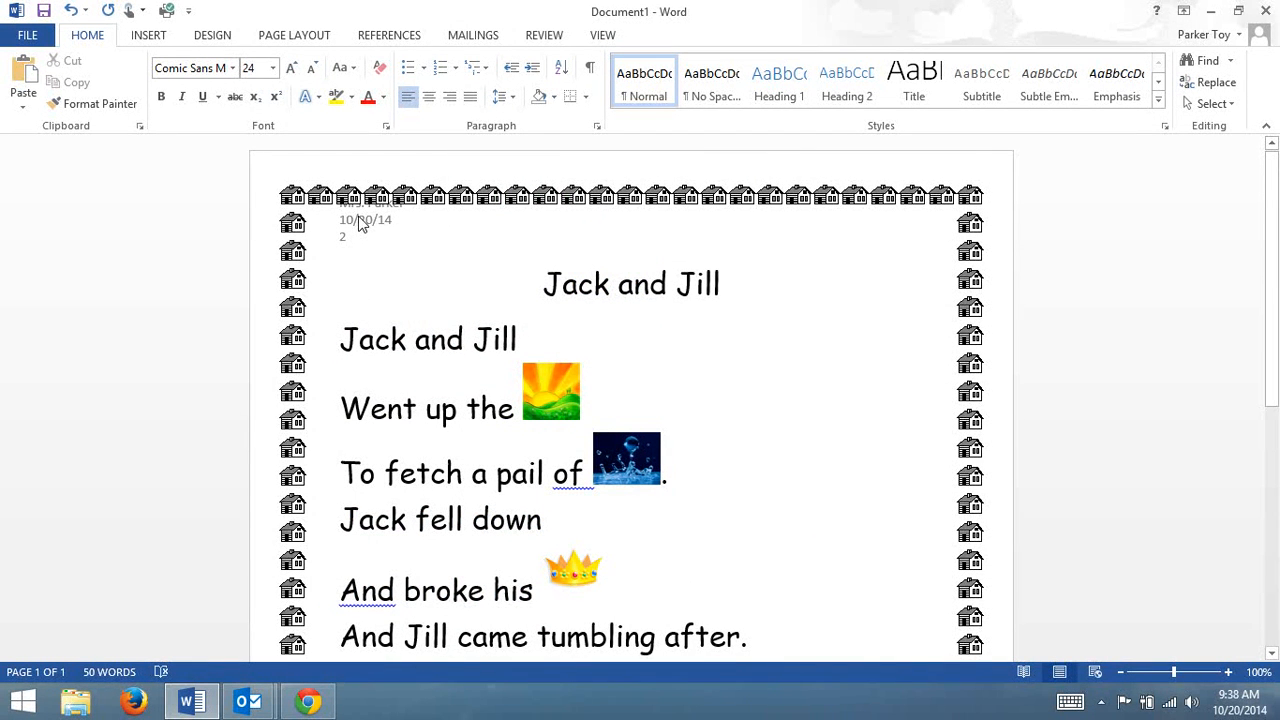
Set the house page border's width to 18 pt for the whole document.
click(222, 36)
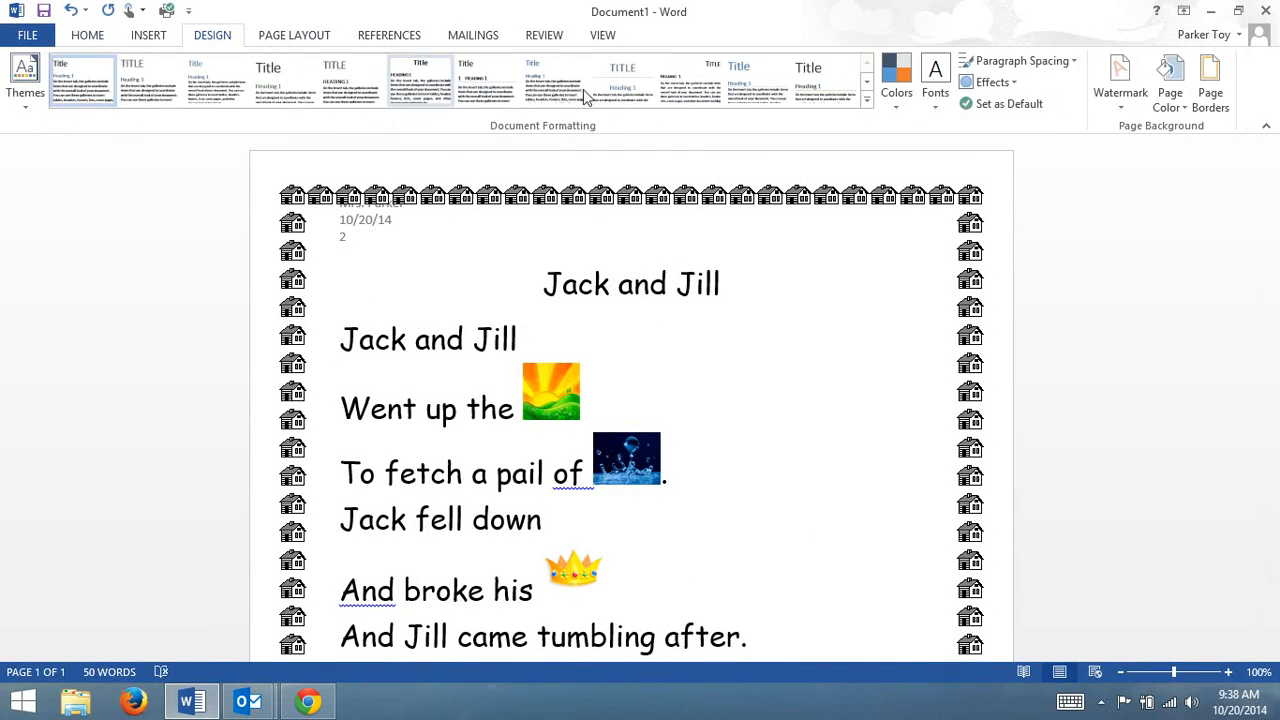
click(1210, 92)
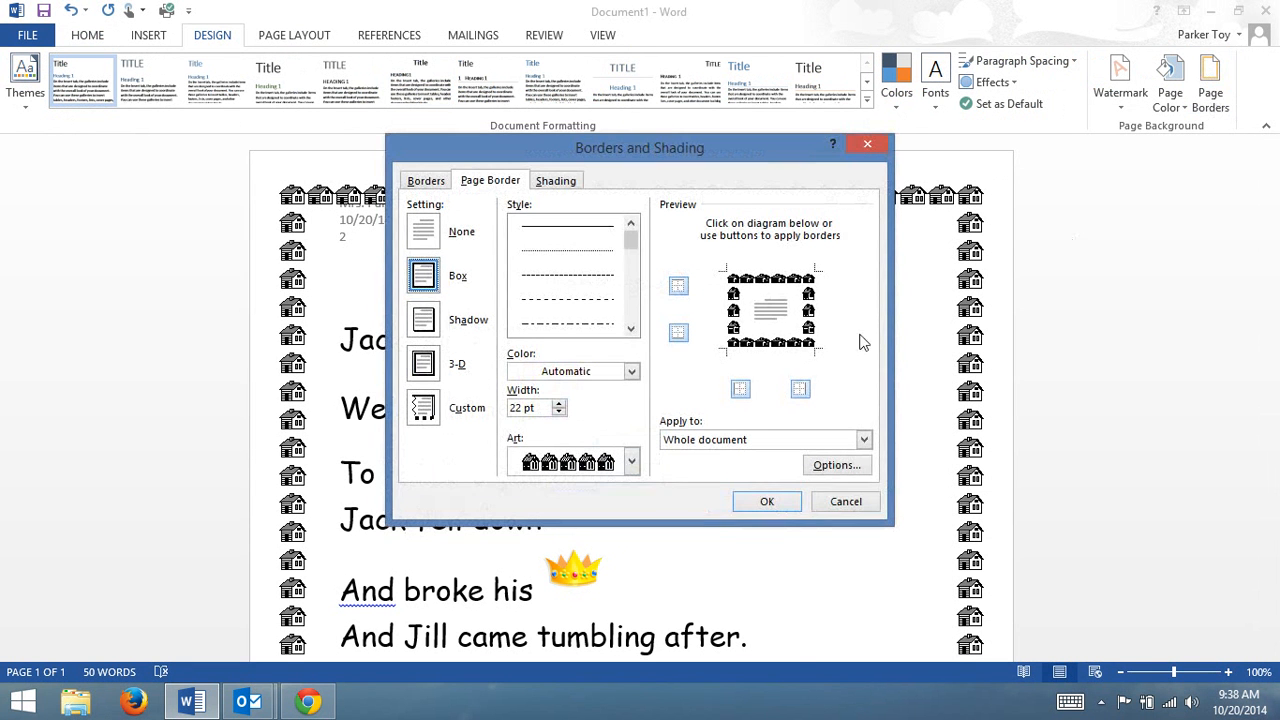
click(559, 412)
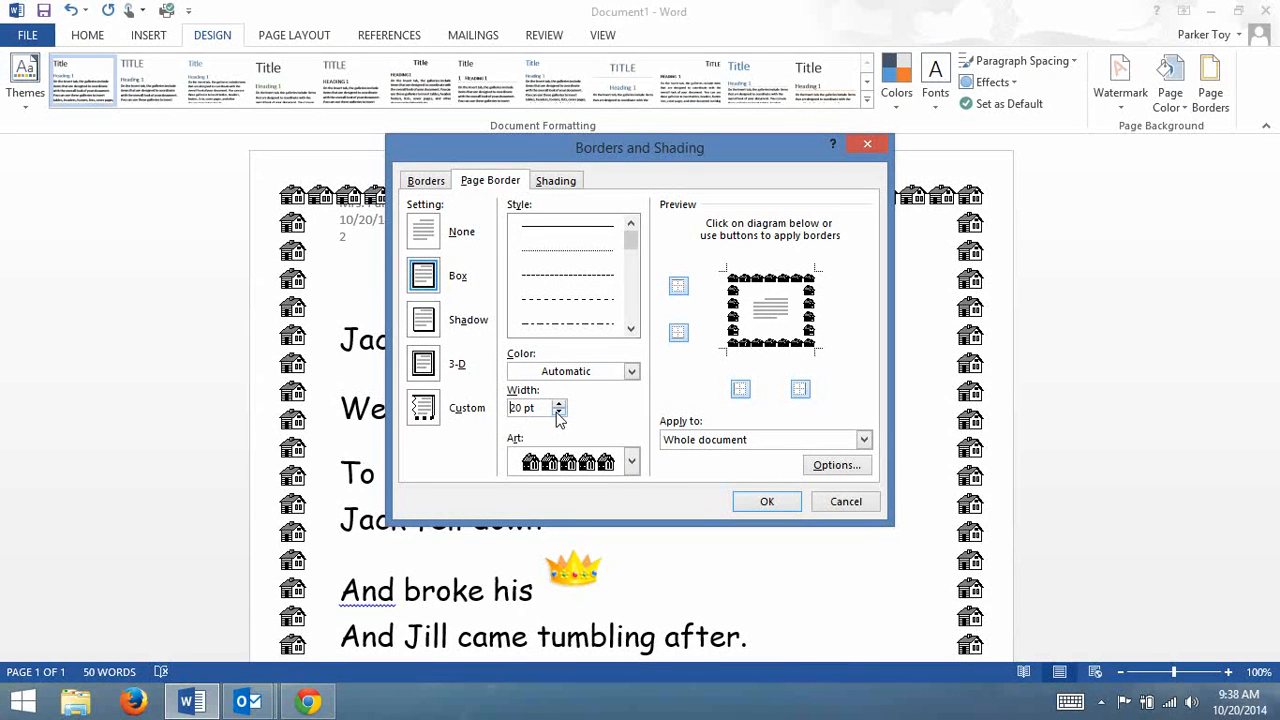
click(760, 501)
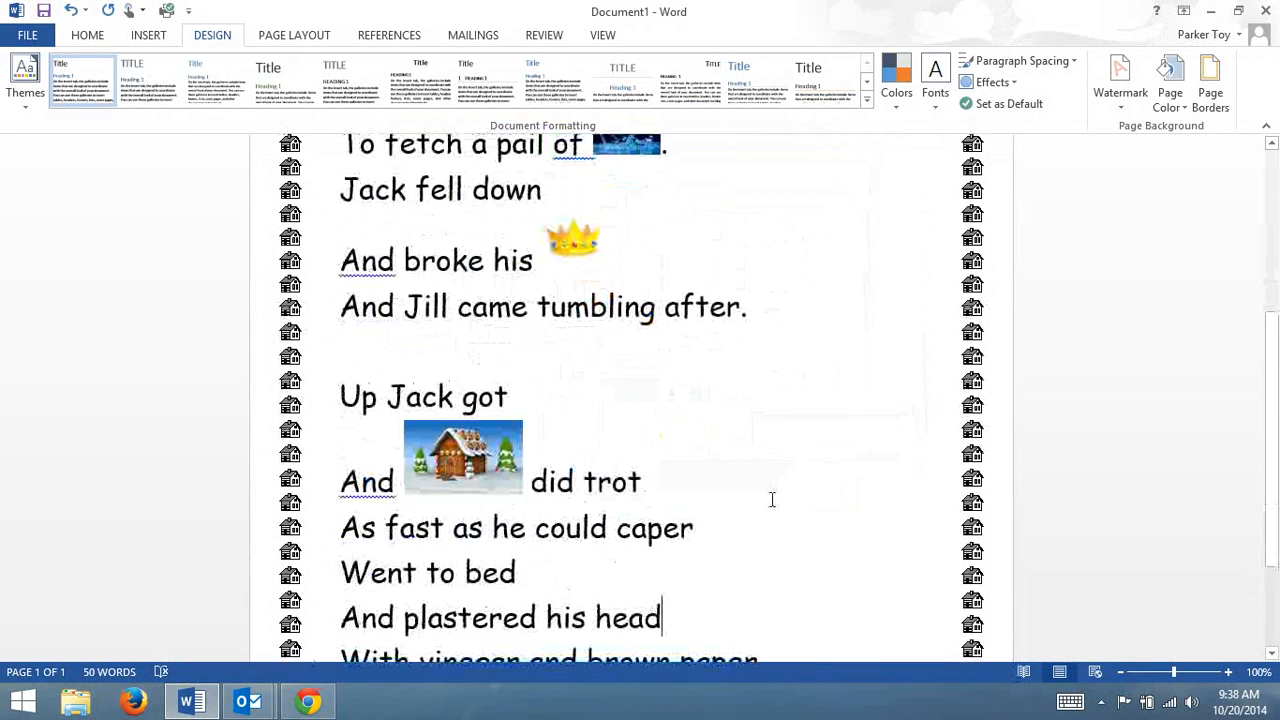
scroll(772, 500, up, 5)
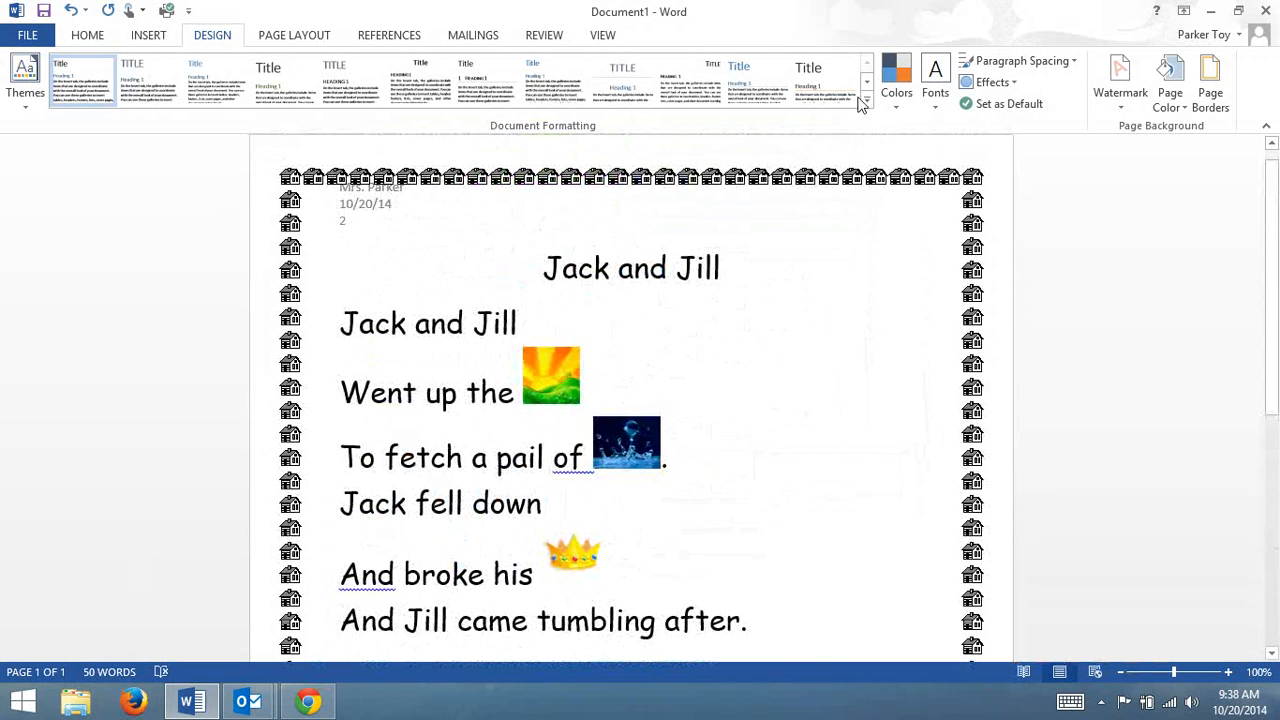
Set the house page border's width to 15 pt and check the header at the page's upper edge.
click(1208, 100)
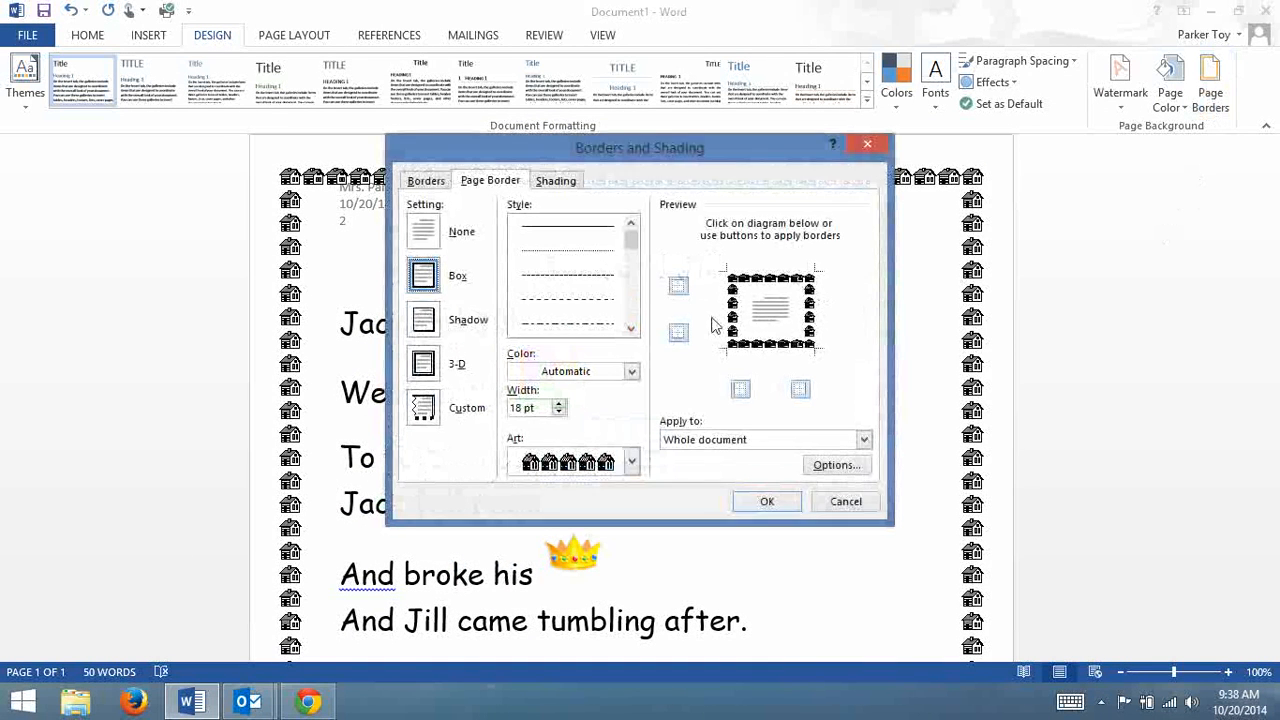
click(559, 412)
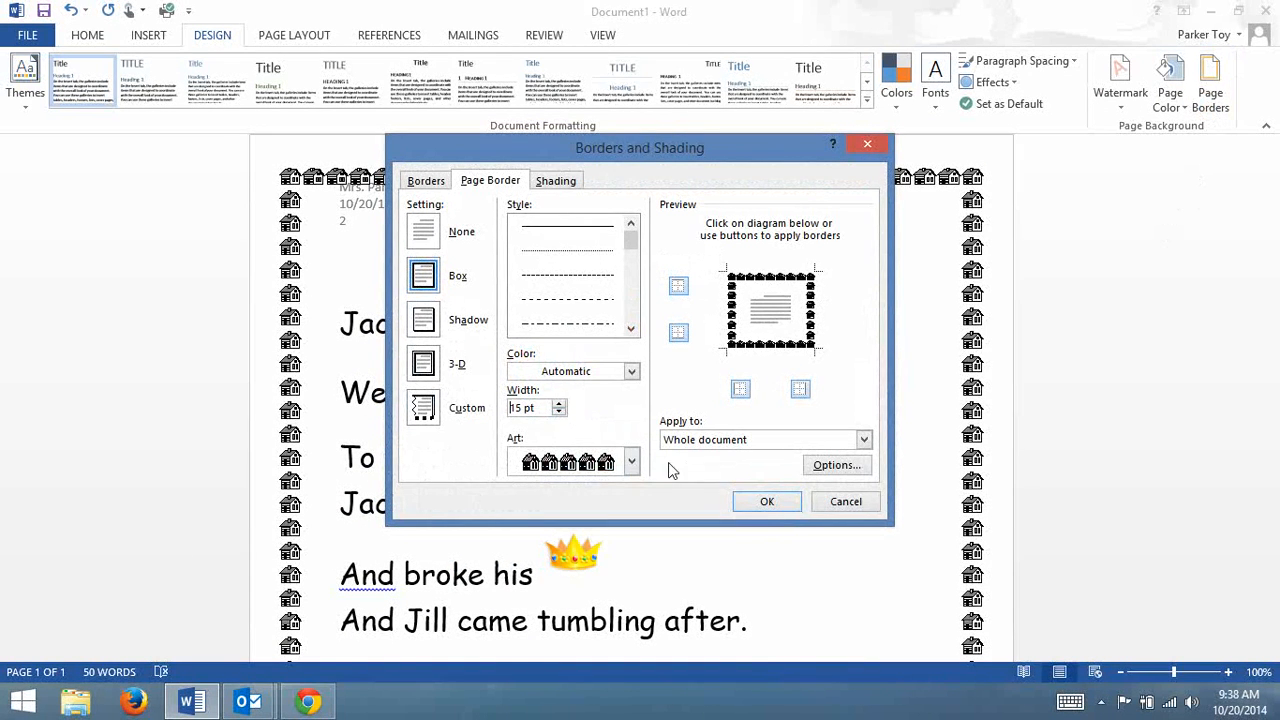
click(766, 501)
scroll(741, 432, up, 2)
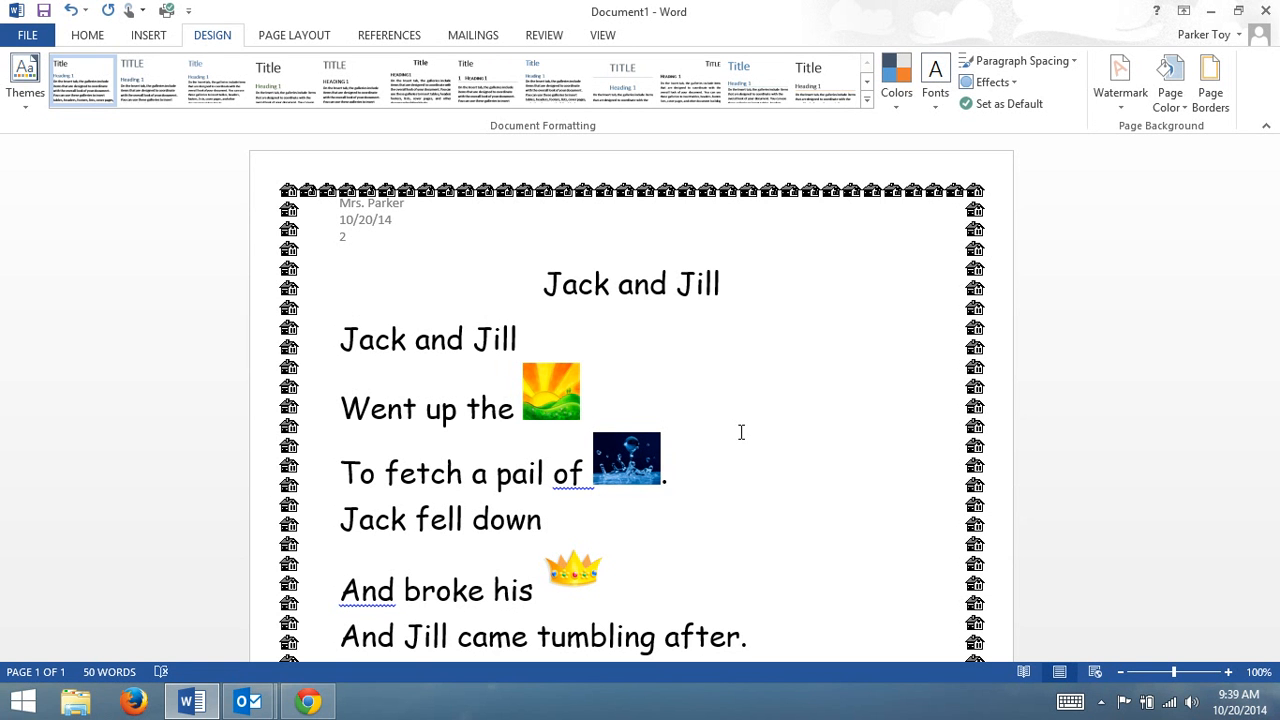
Start saving the document under a new name and choose the ELKHART (F:) drive as its location.
click(14, 38)
click(39, 224)
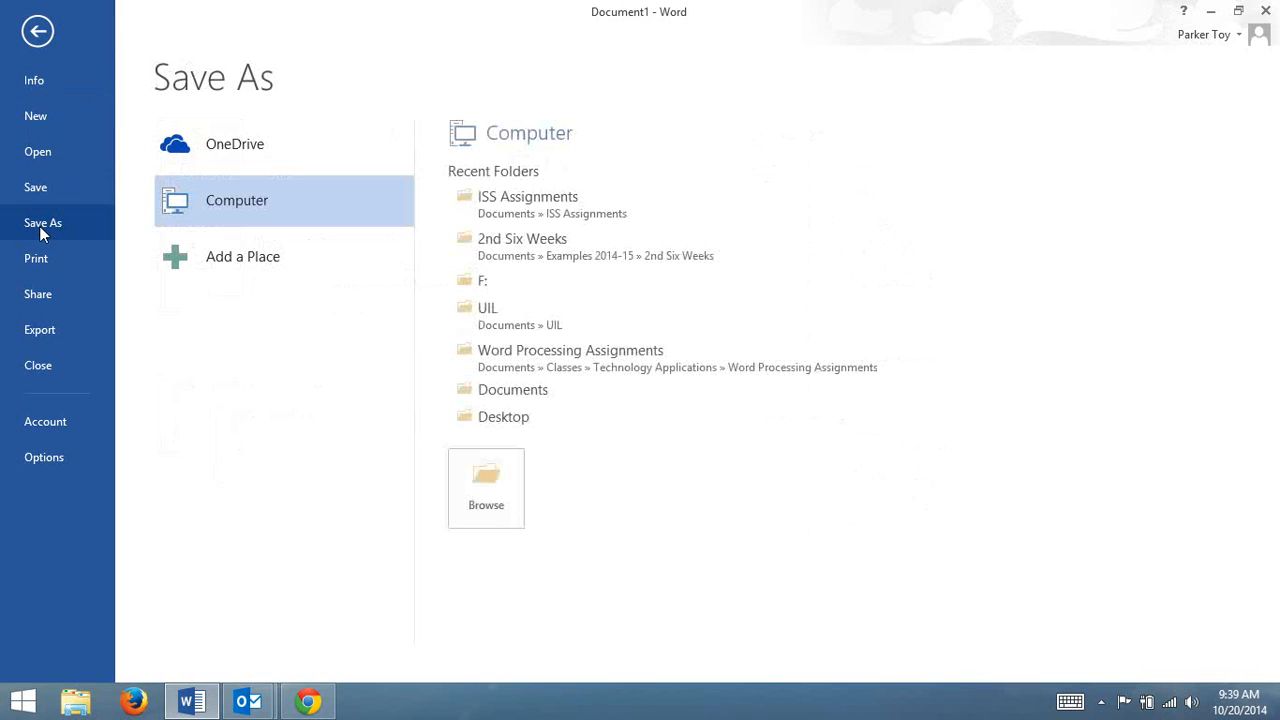
click(492, 499)
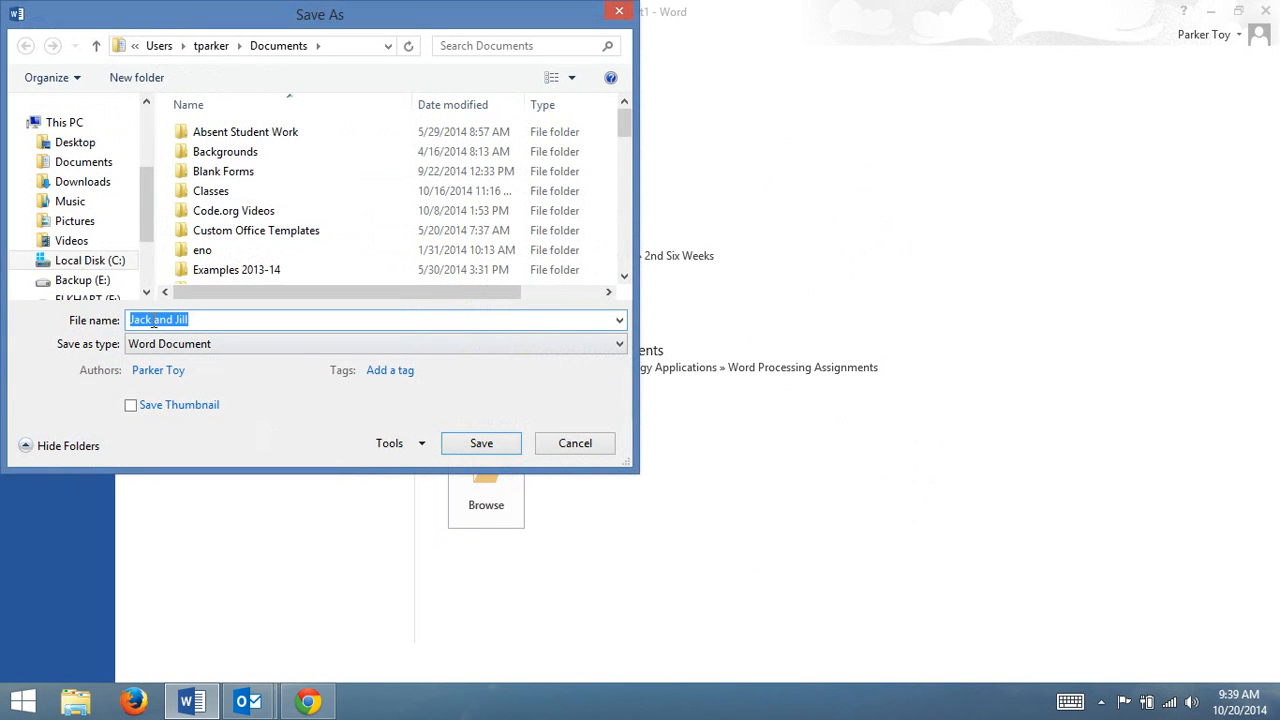
drag(147, 229, 148, 250)
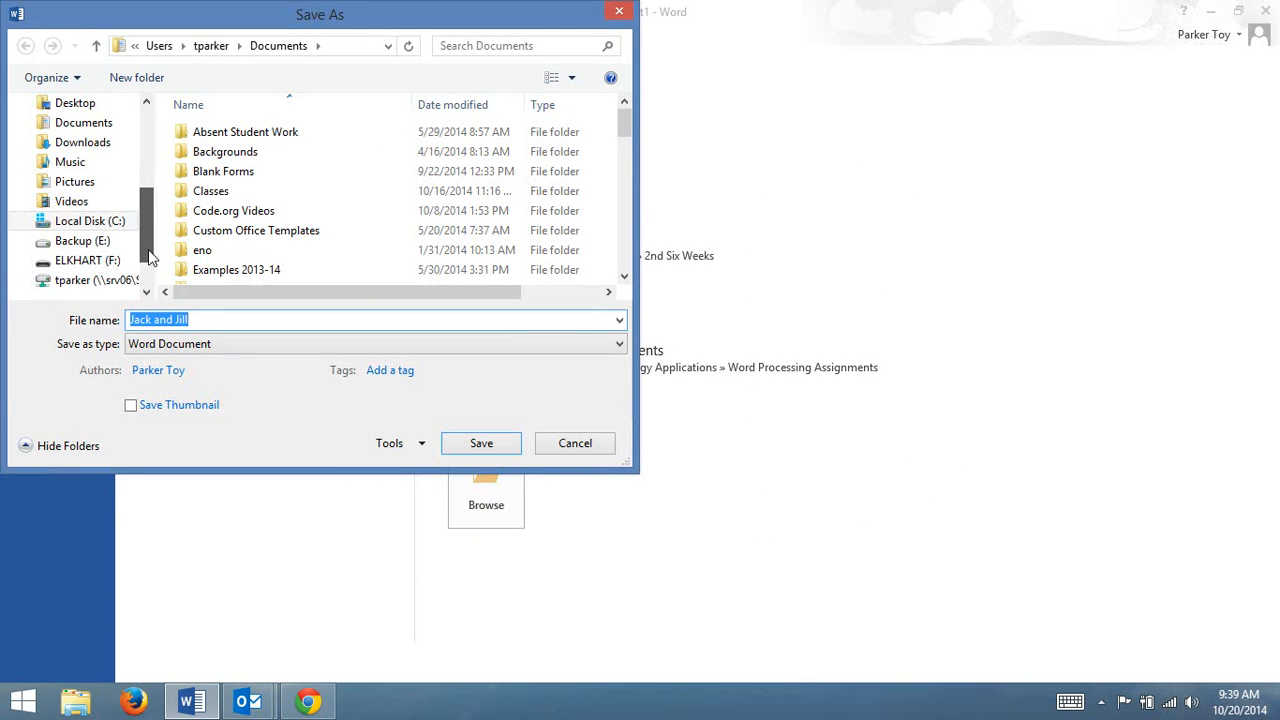
click(78, 262)
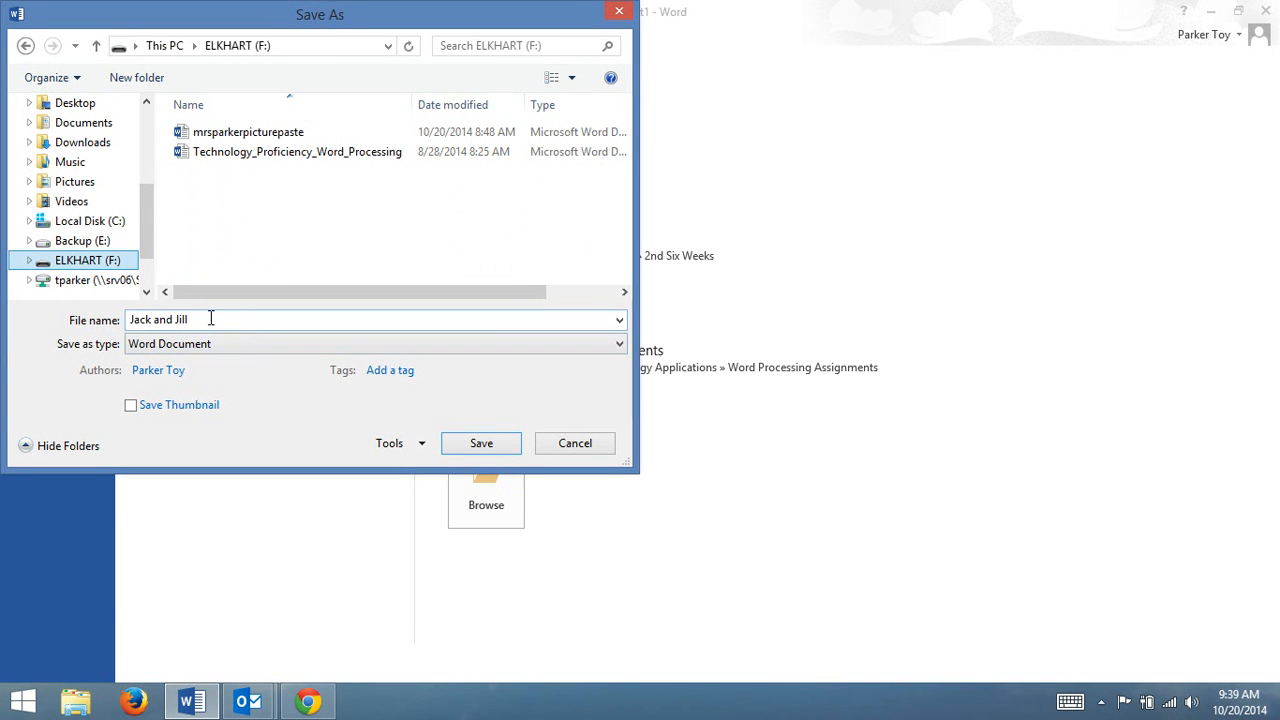
Name the file with the teacher's name followed by "picturepaste" and save it as a Word document, replacing the existing file.
click(210, 319)
text(mrsparker)
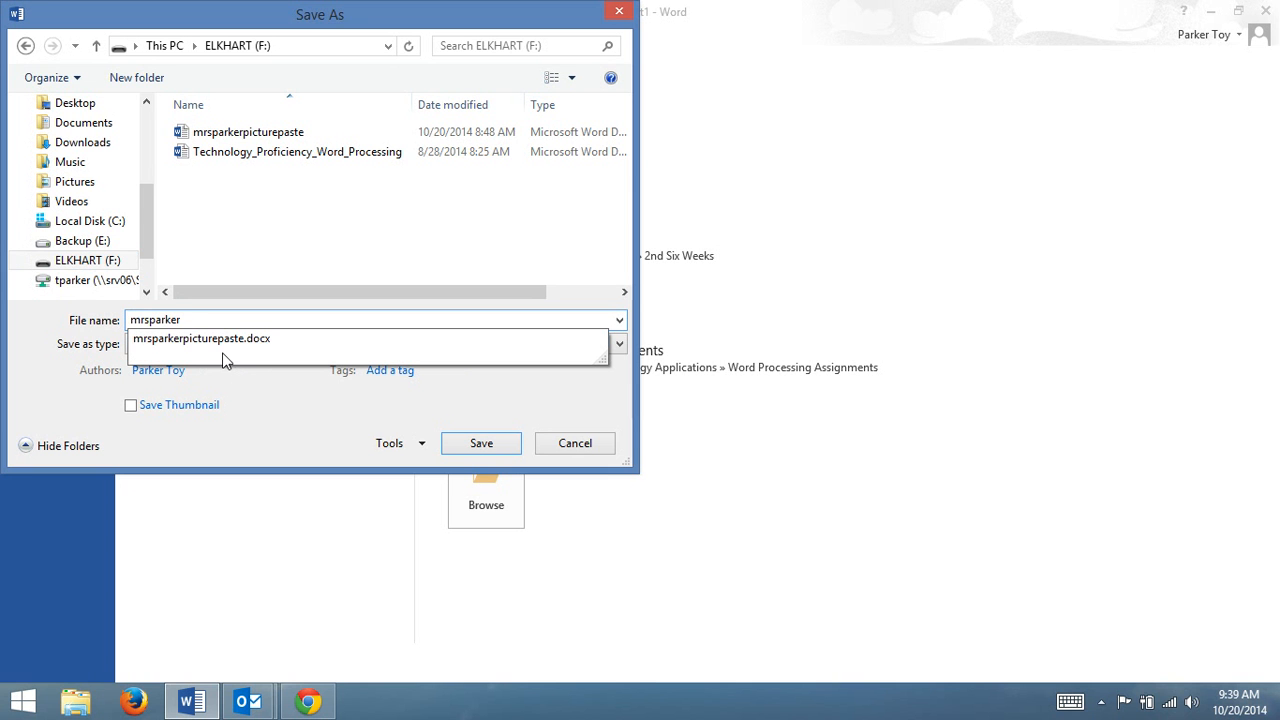
click(220, 342)
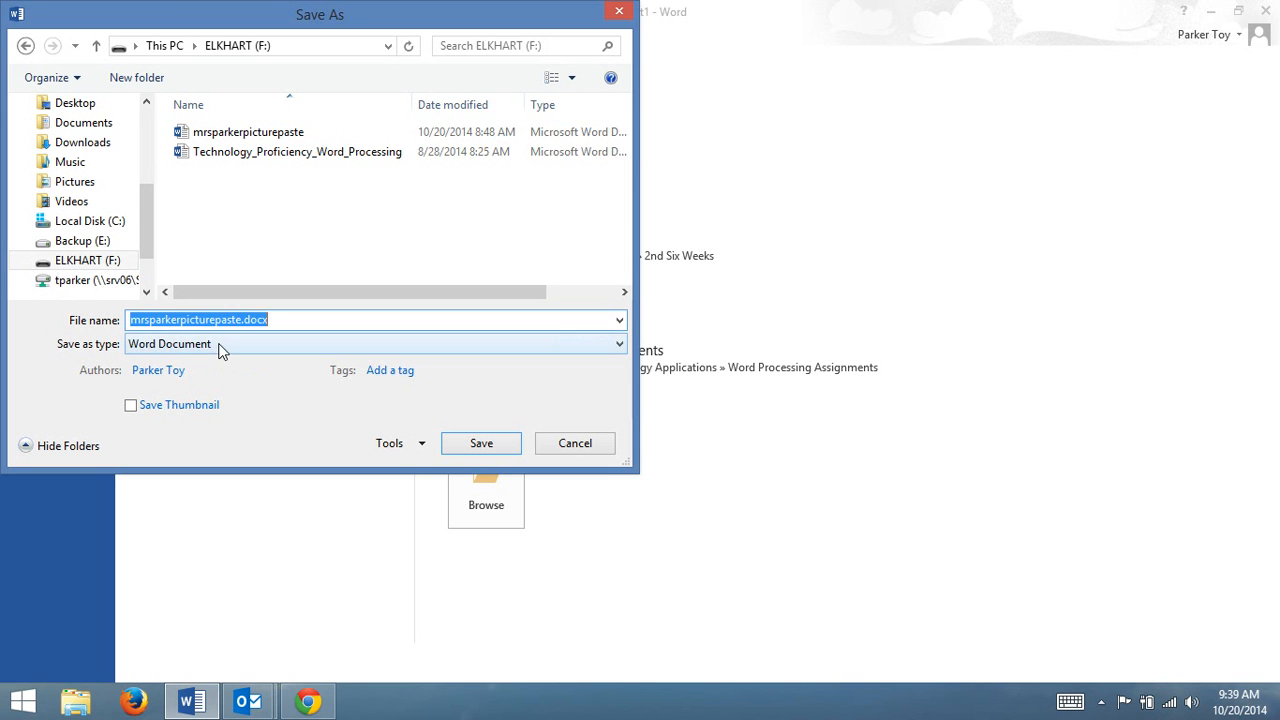
click(500, 446)
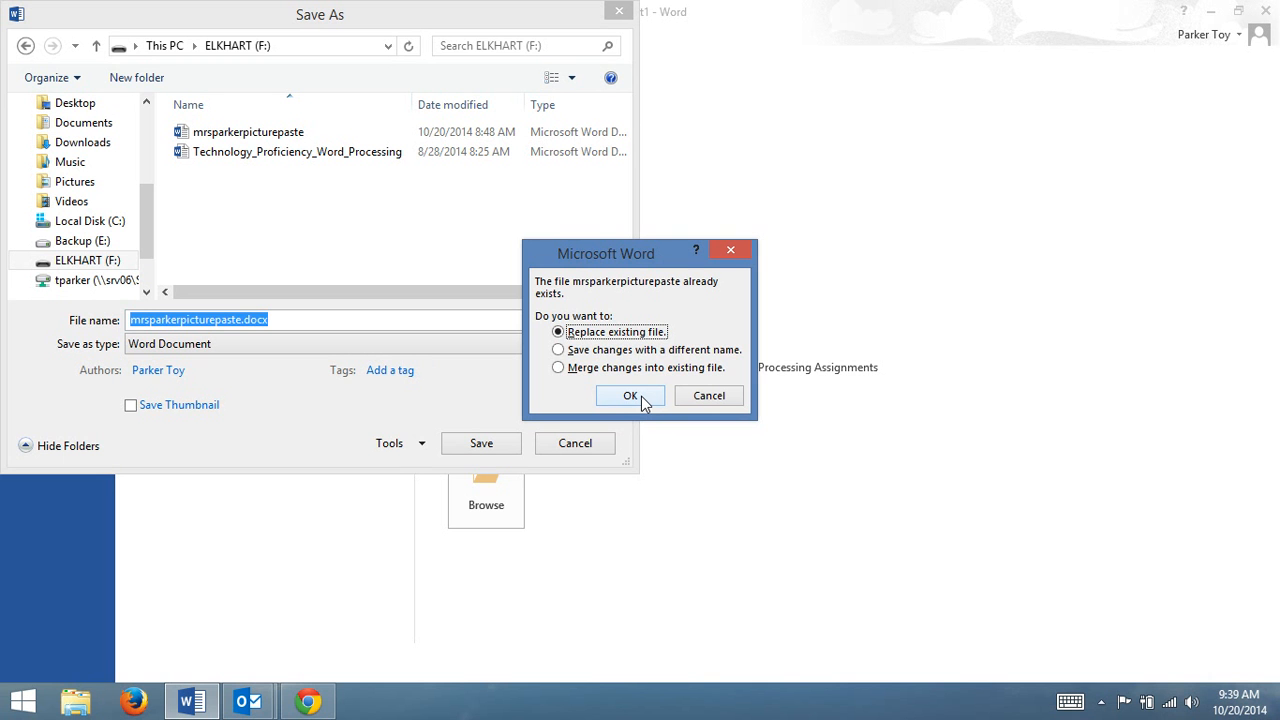
click(641, 396)
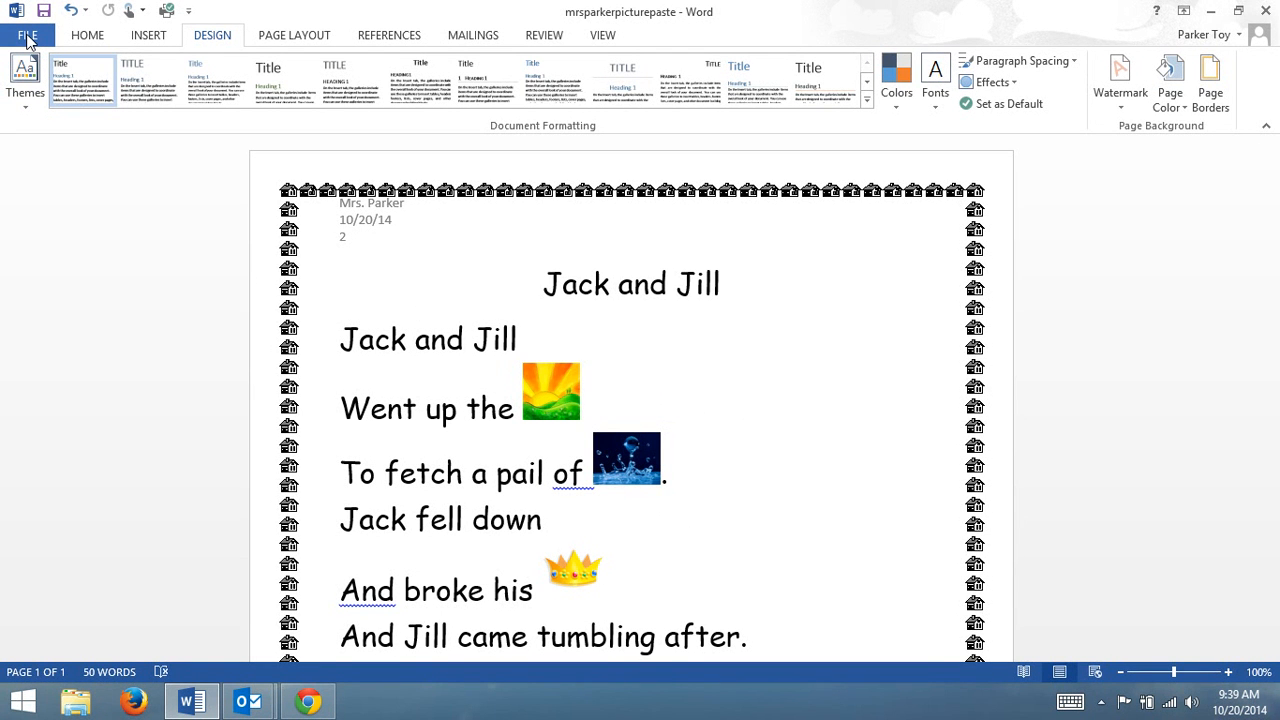
Save a second copy under the same name in Documents, Examples 2014-15, 2nd Six Weeks, replacing the existing file.
click(28, 40)
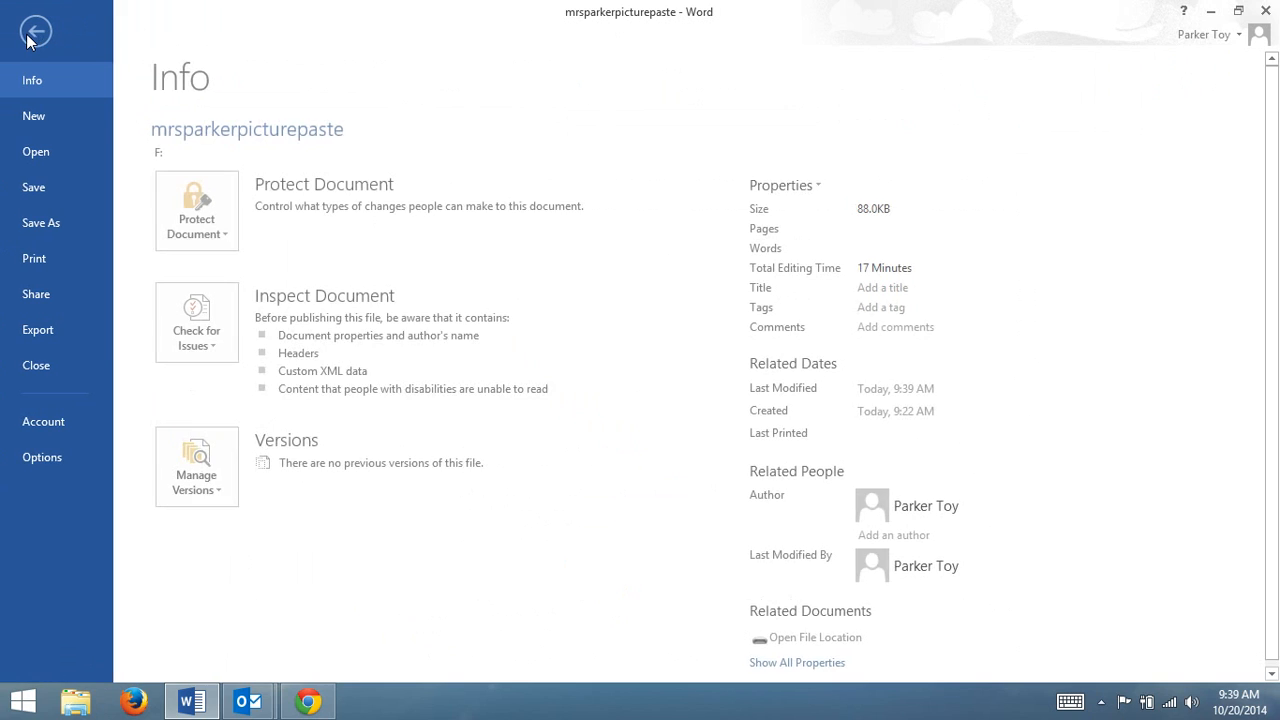
click(61, 222)
click(488, 555)
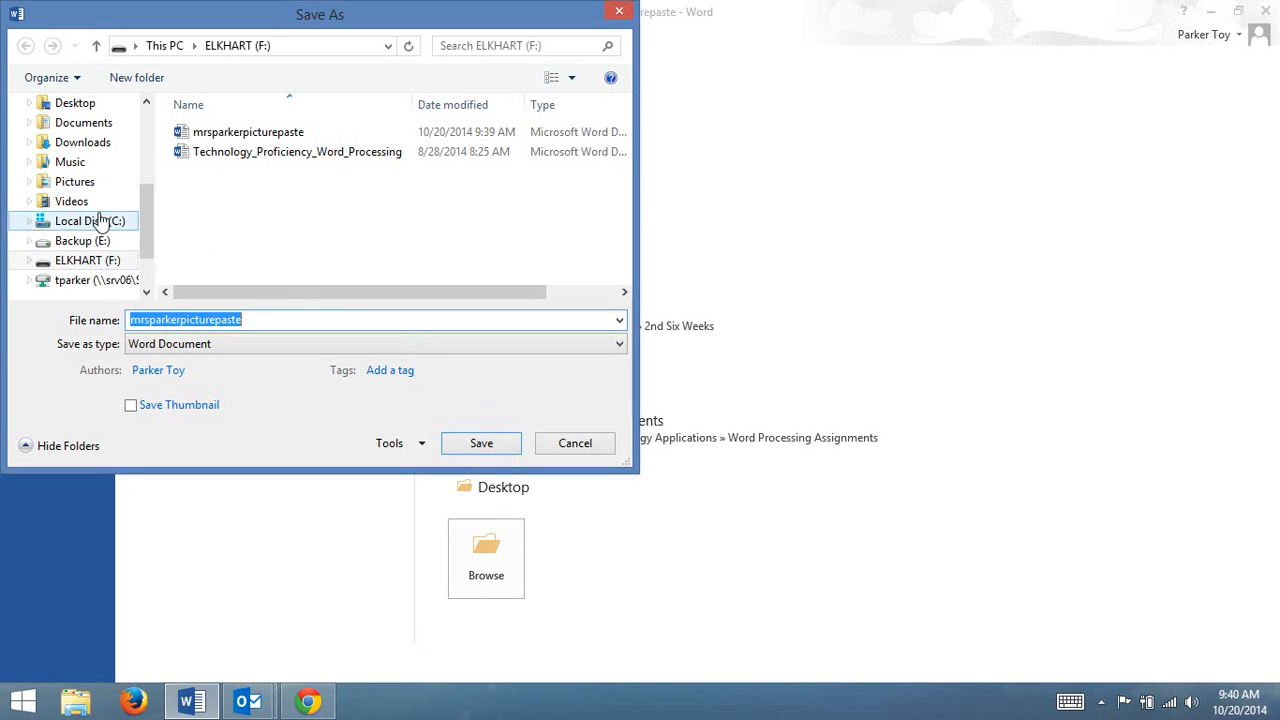
click(88, 126)
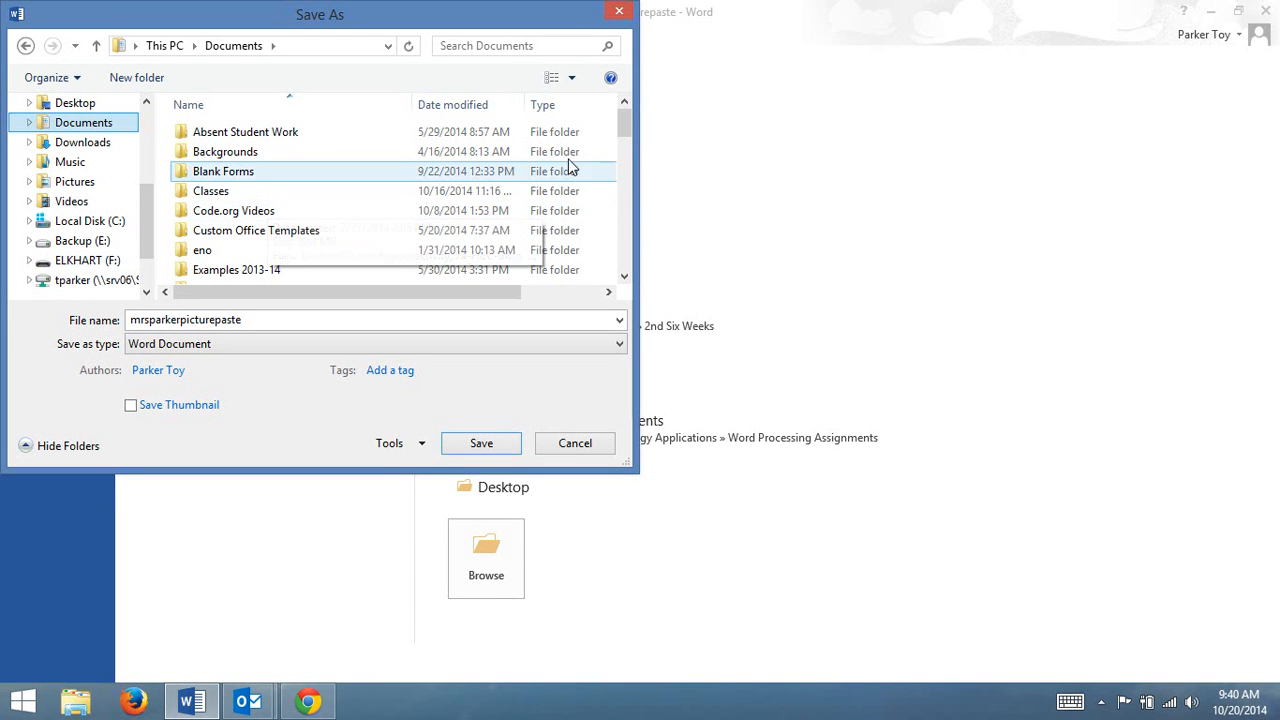
scroll(628, 128, down, 2)
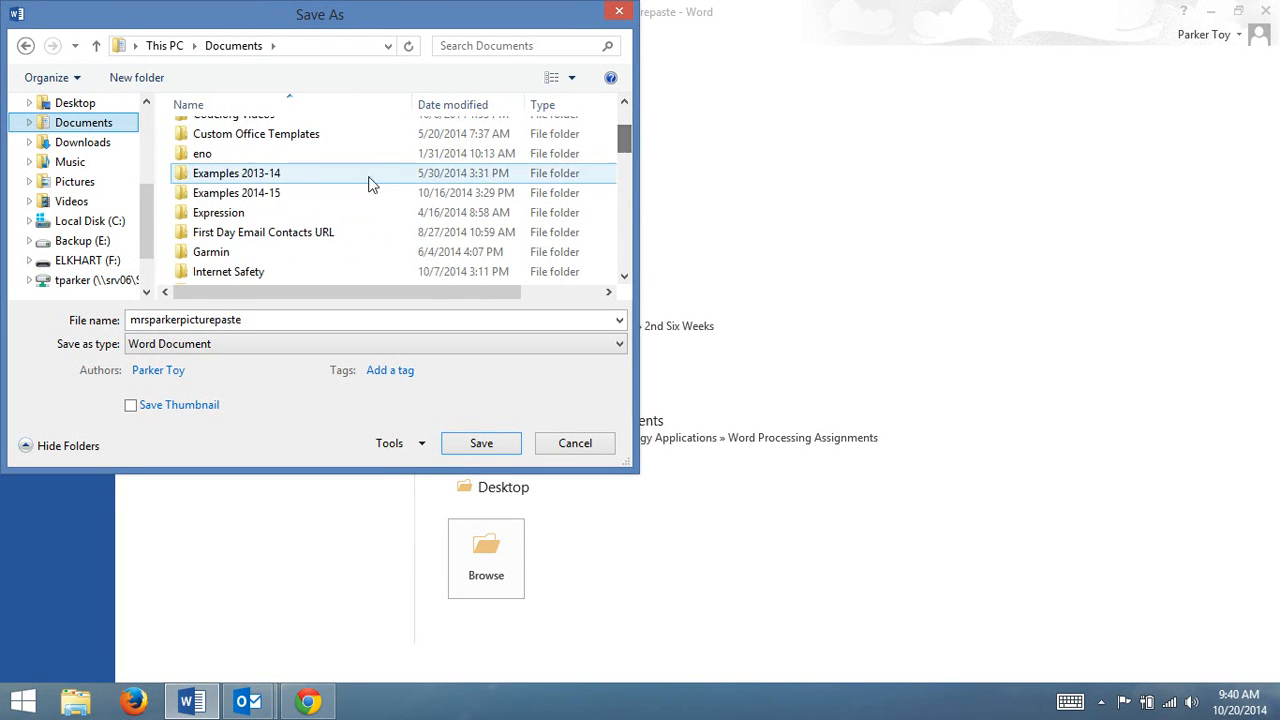
double_click(299, 193)
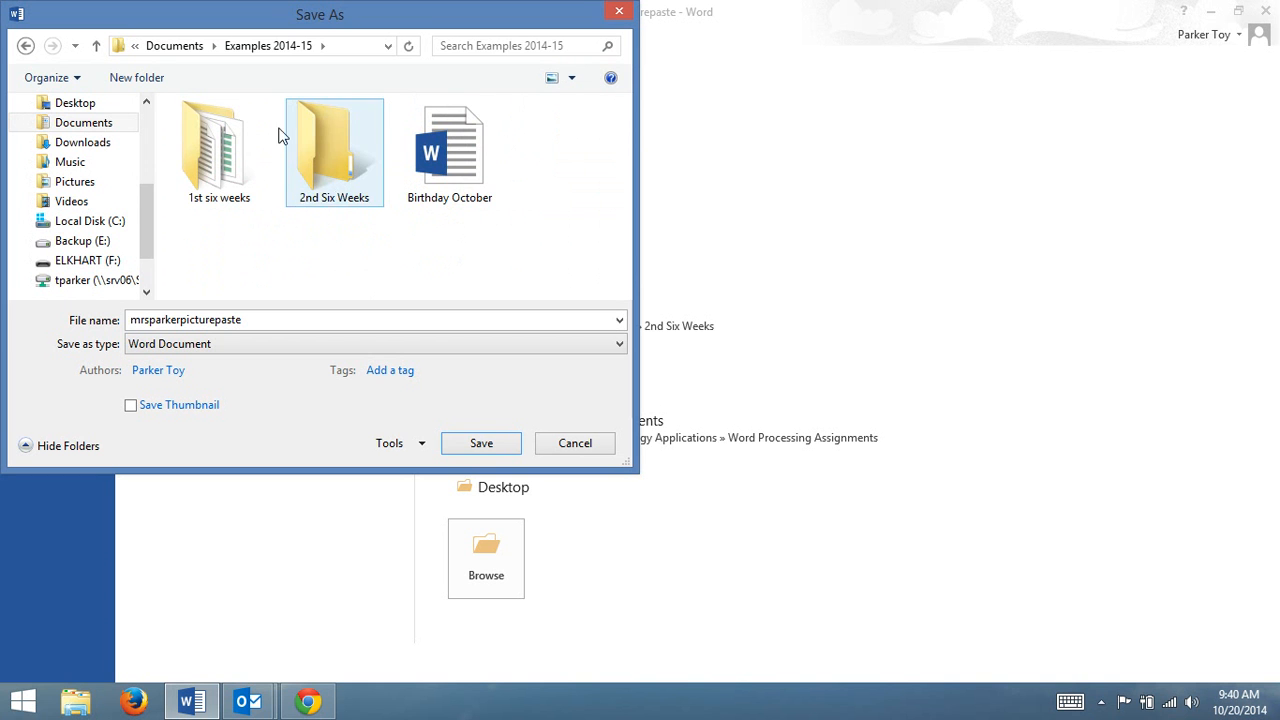
double_click(311, 147)
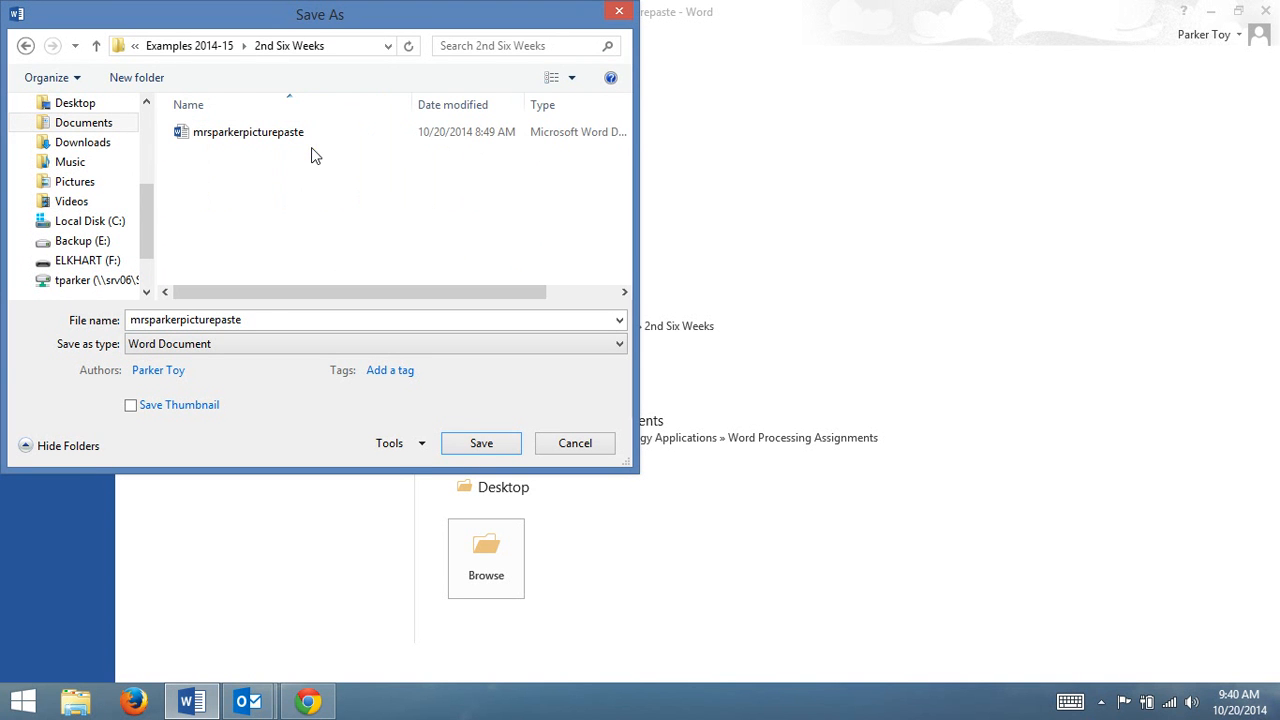
click(481, 443)
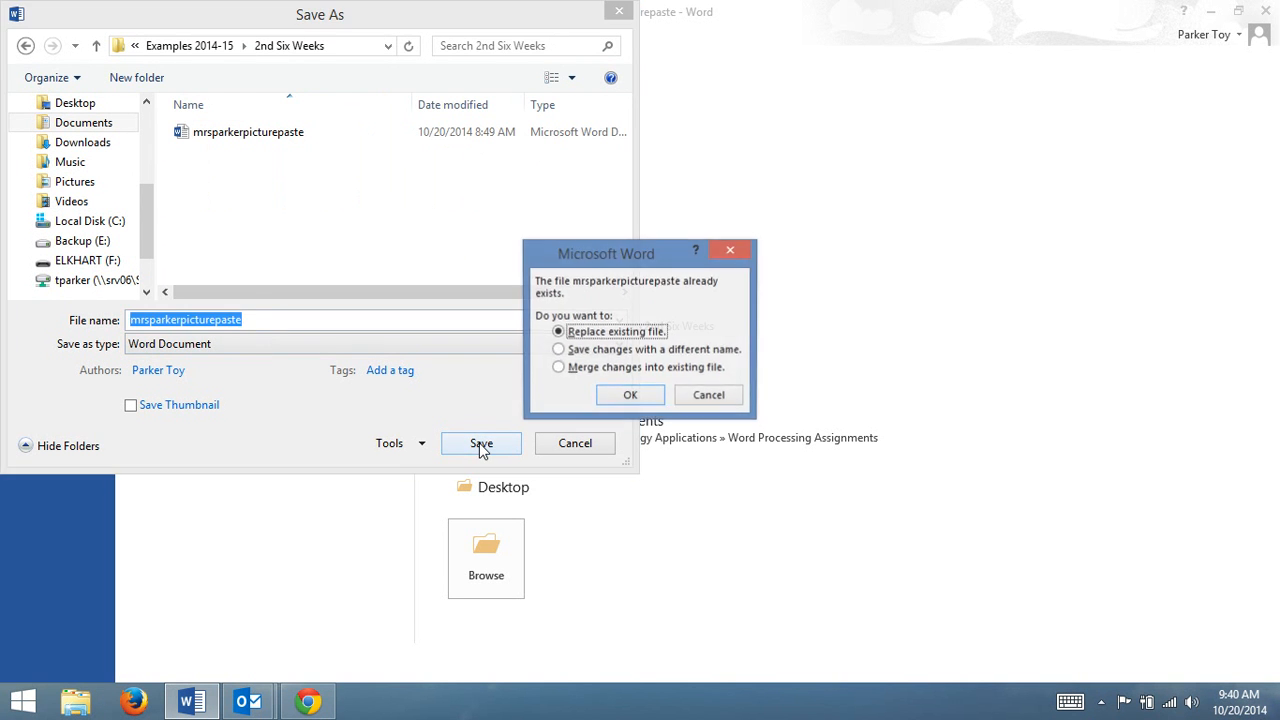
click(636, 397)
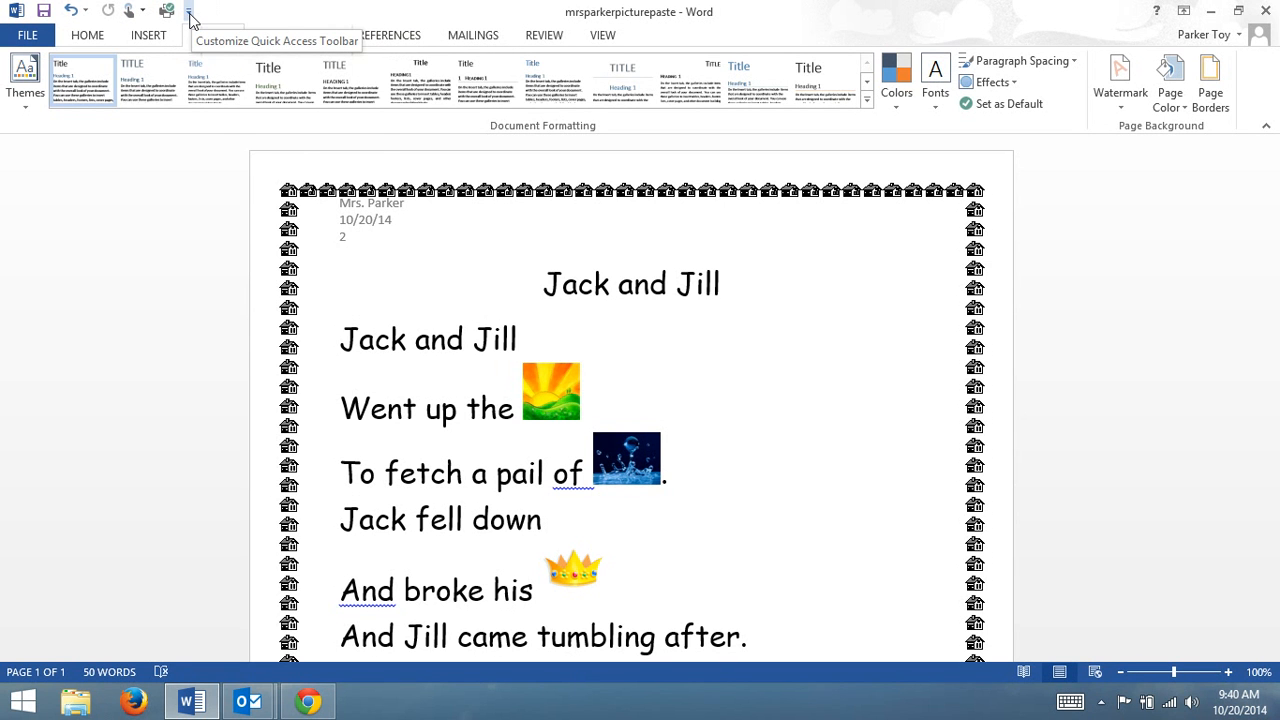
click(189, 12)
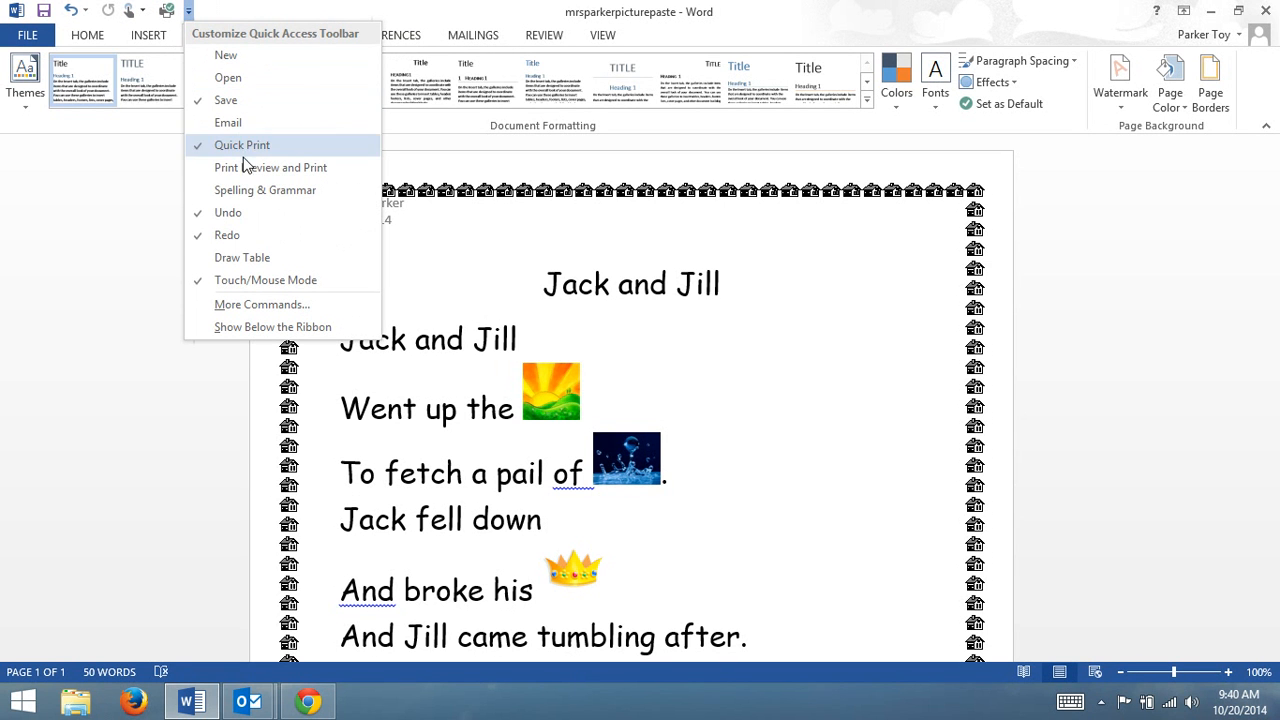
click(195, 403)
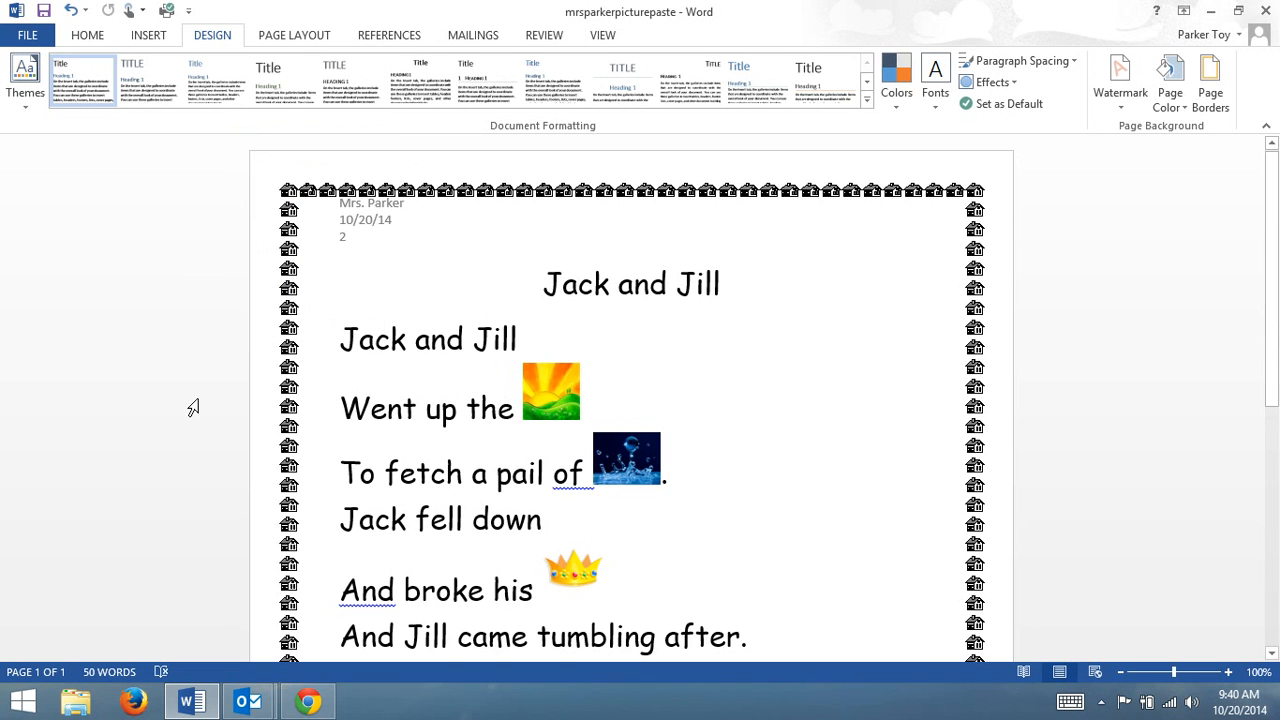
Print the Jack and Jill document and check its print settings and full-page preview.
click(168, 11)
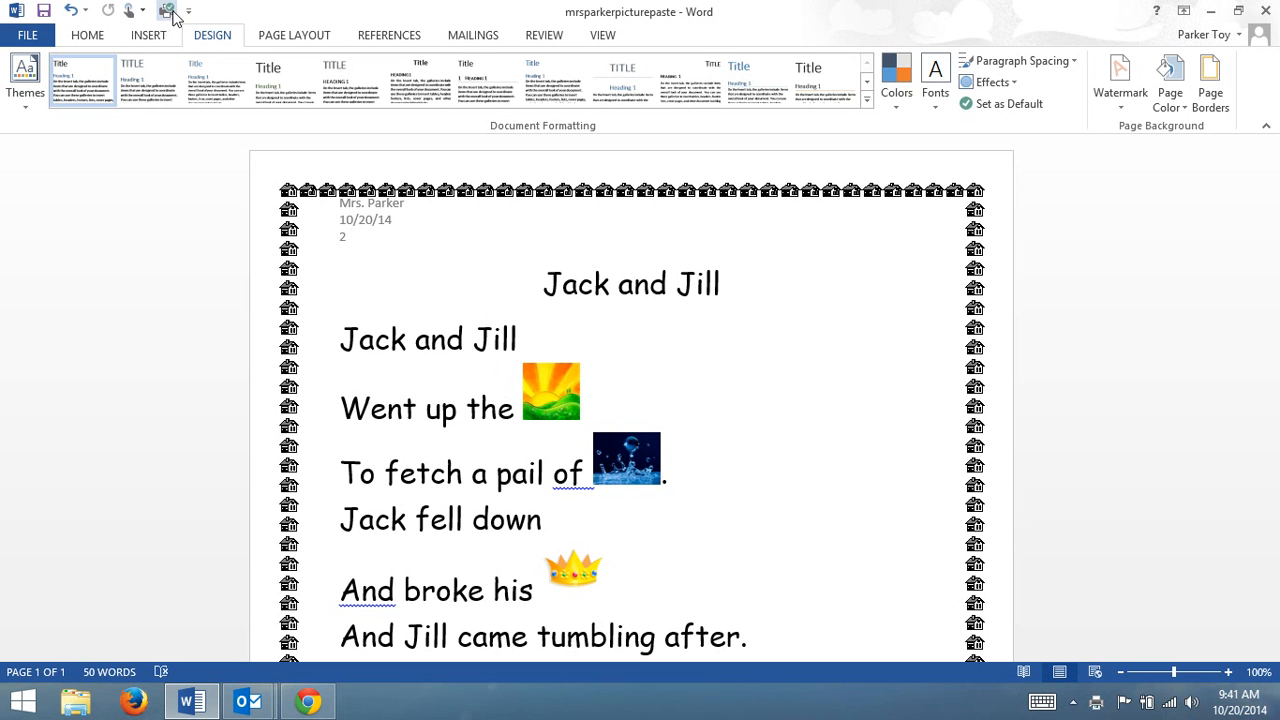
click(20, 38)
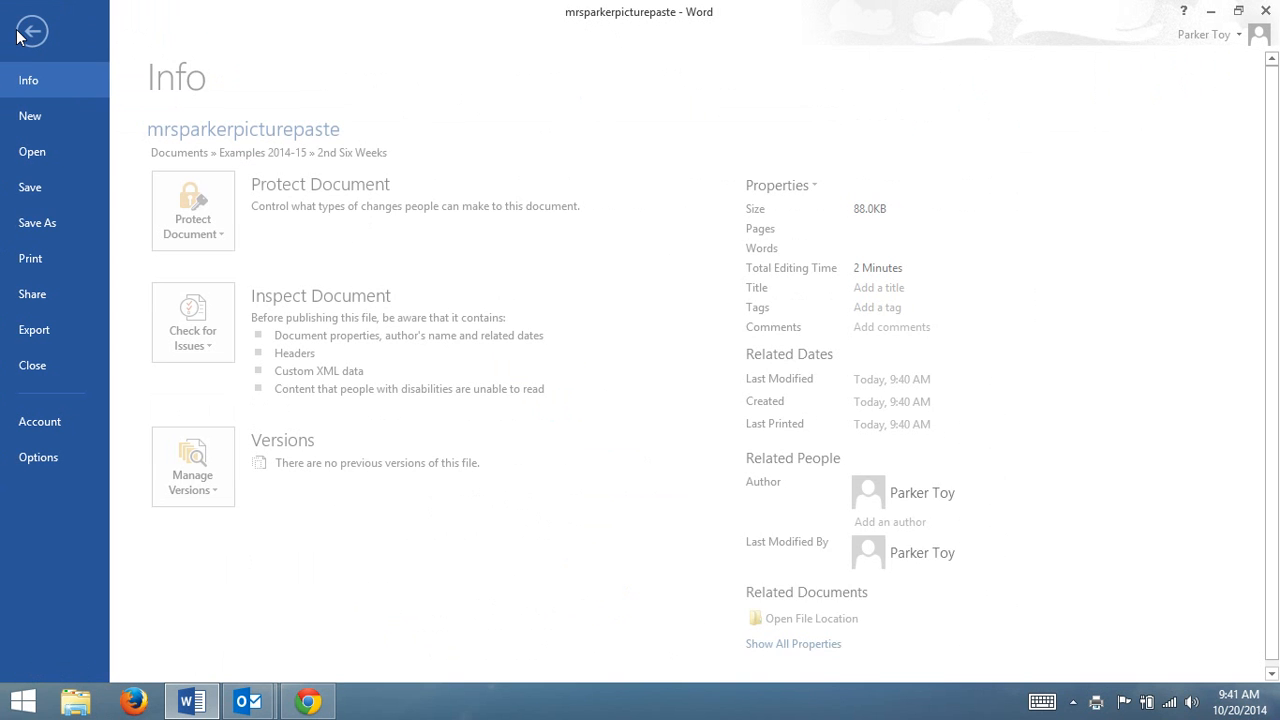
click(43, 258)
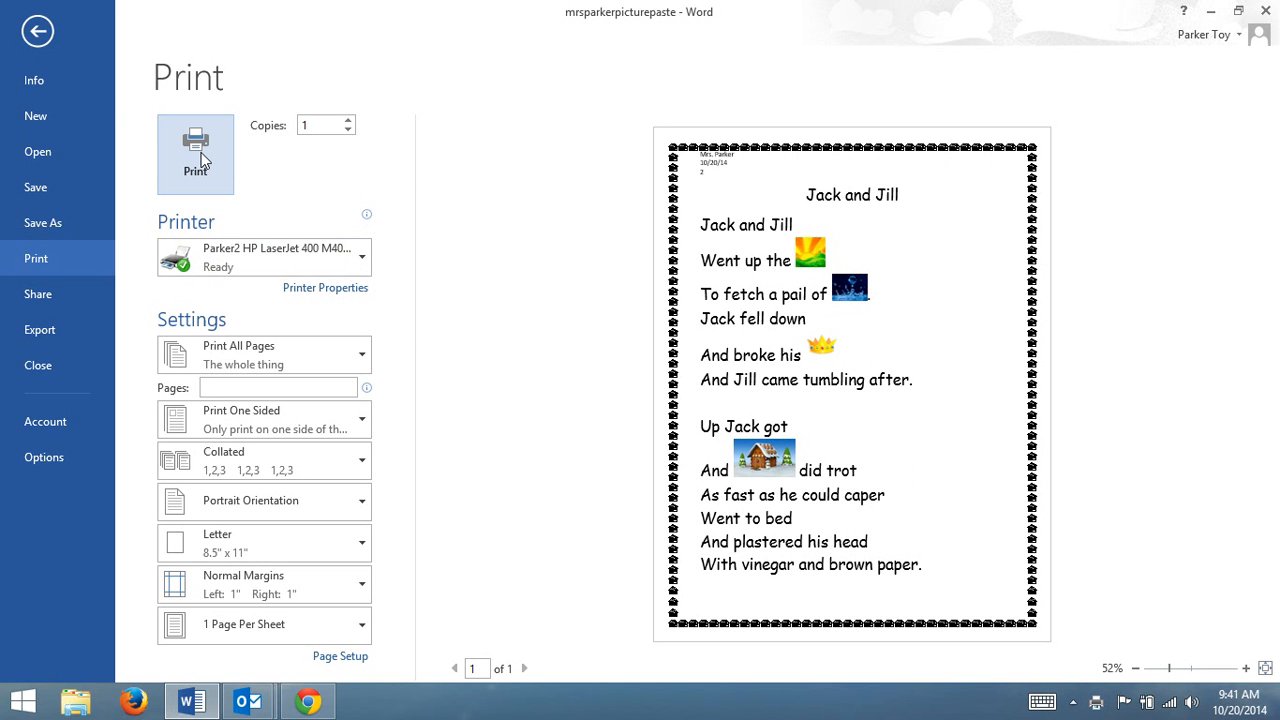
click(38, 30)
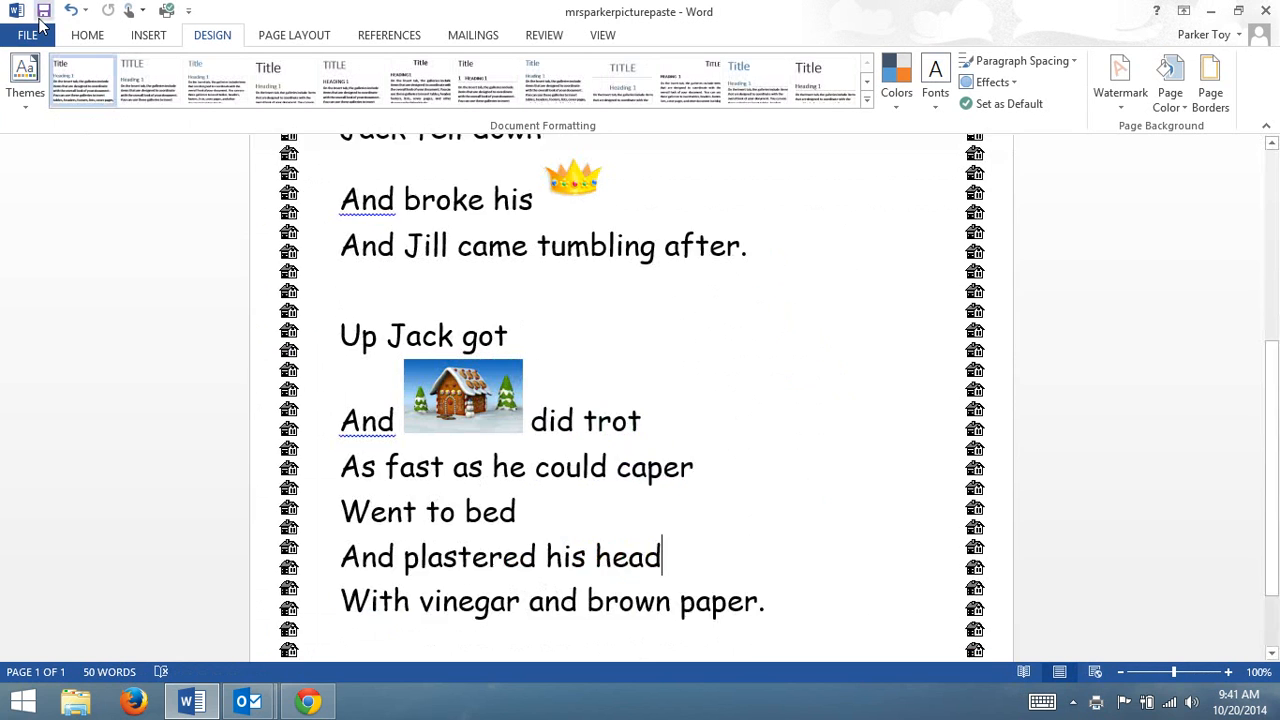
Look over the whole rhyme page, from the header and title down to the lower edge of the house border.
scroll(137, 506, down, 2)
scroll(129, 574, up, 3)
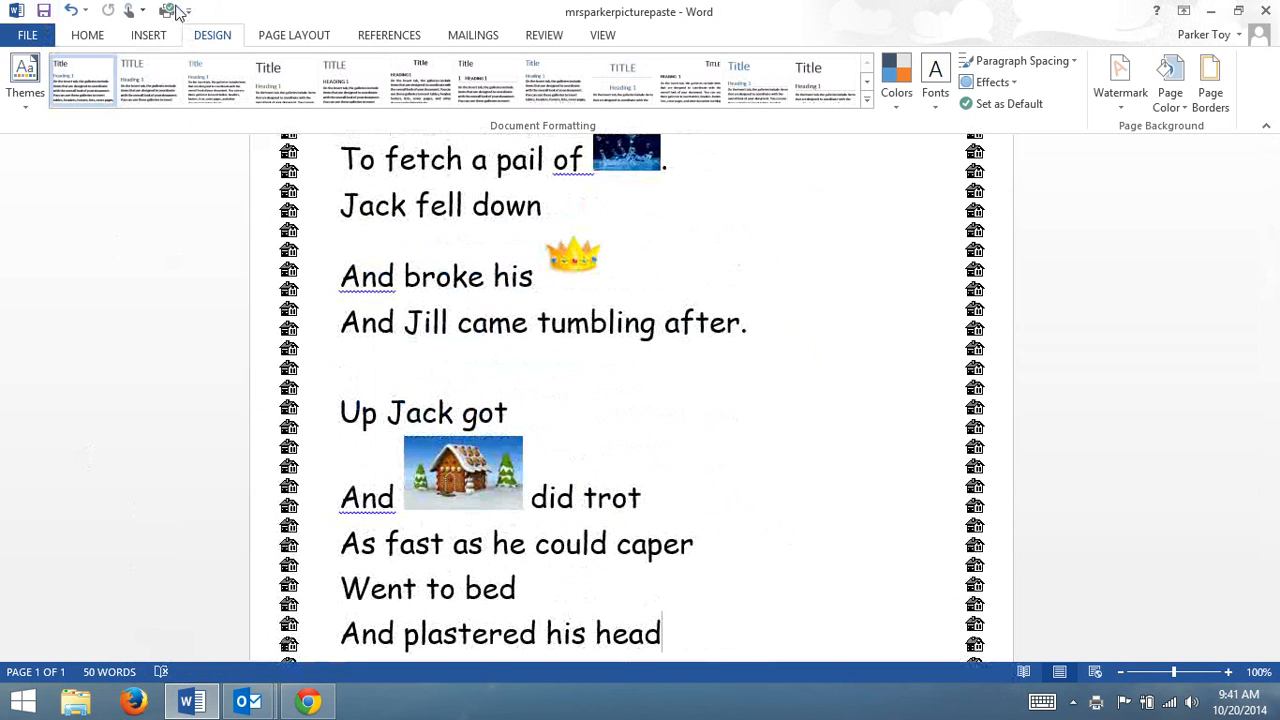
scroll(92, 444, up, 3)
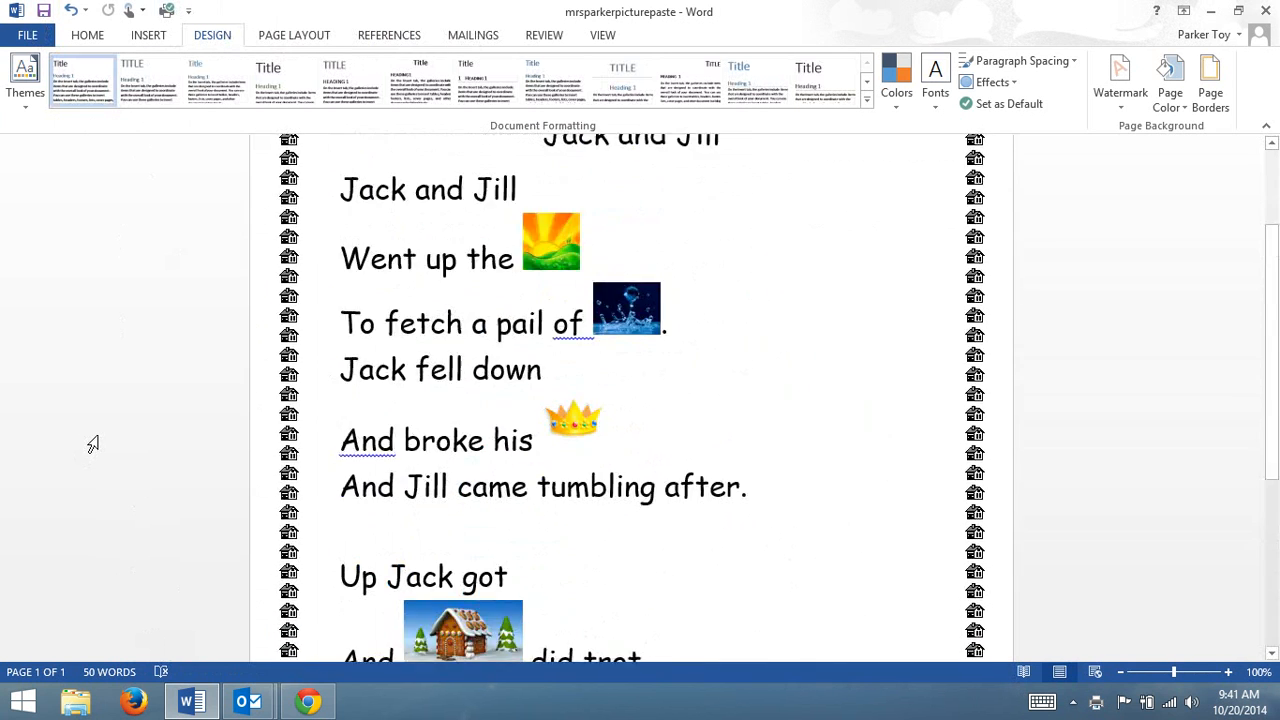
scroll(92, 444, up, 3)
scroll(92, 444, down, 8)
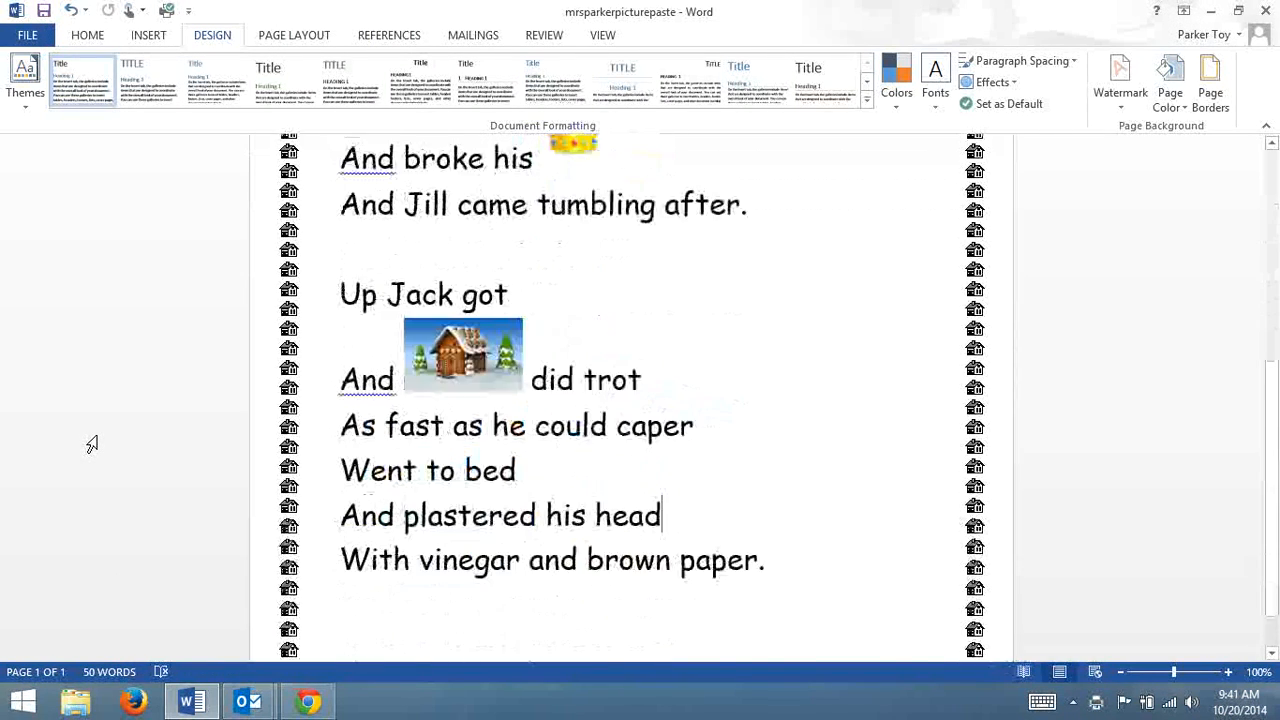
scroll(92, 444, up, 6)
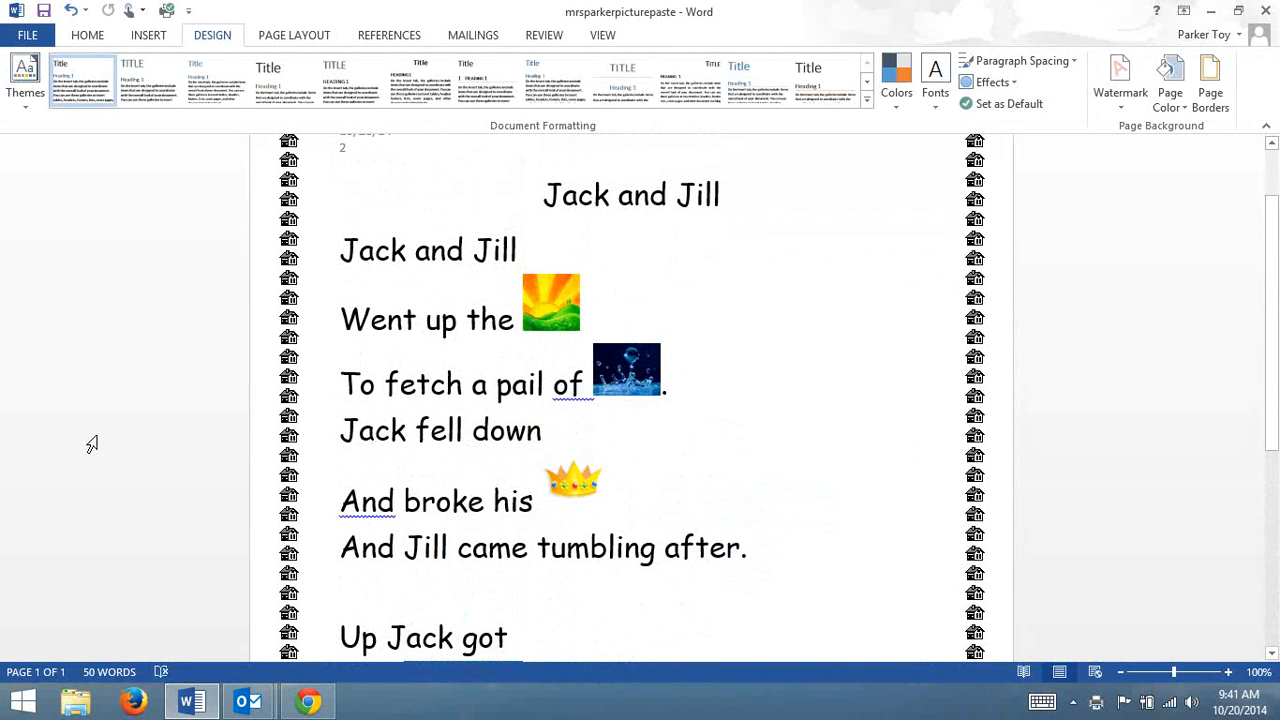
scroll(92, 444, down, 6)
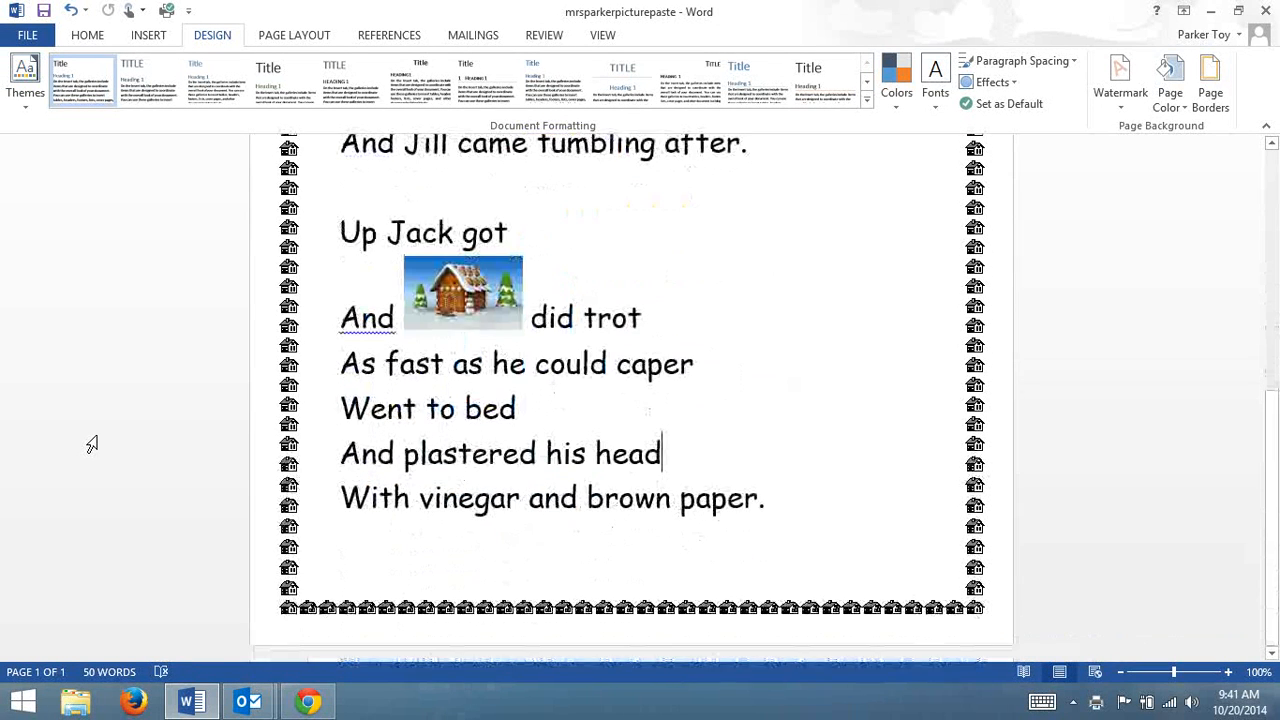
scroll(92, 444, up, 6)
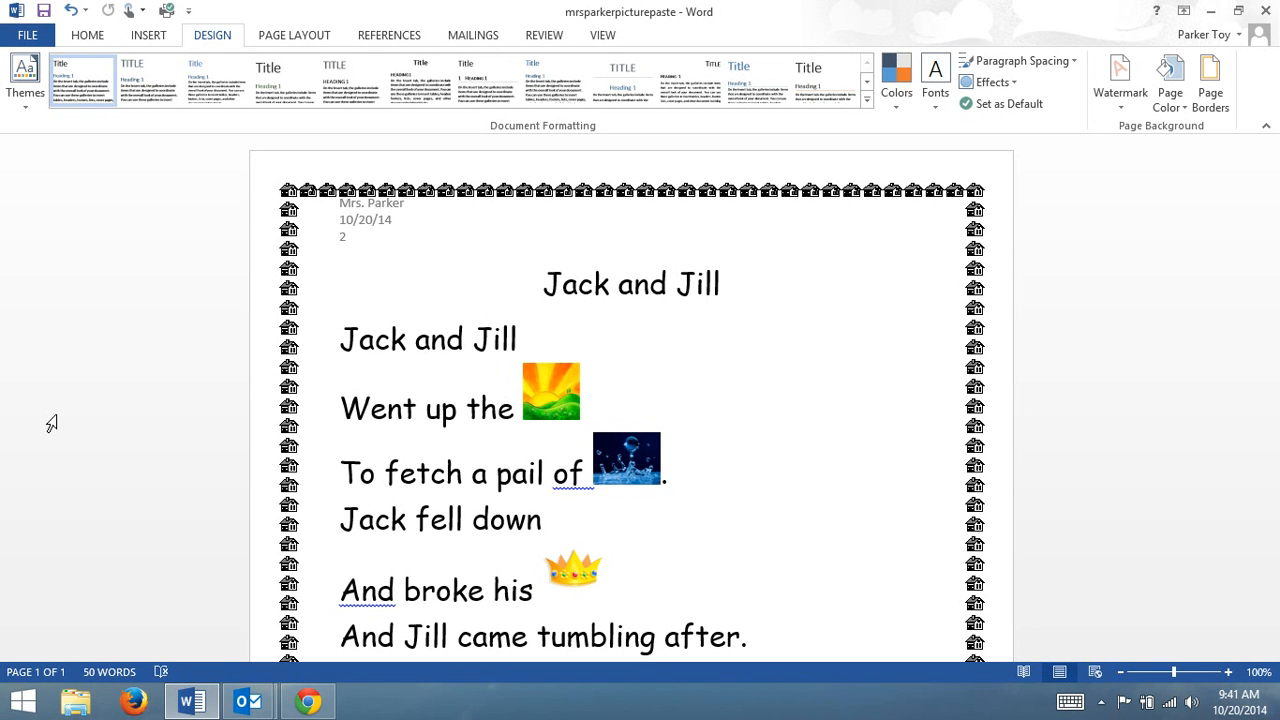
click(1108, 701)
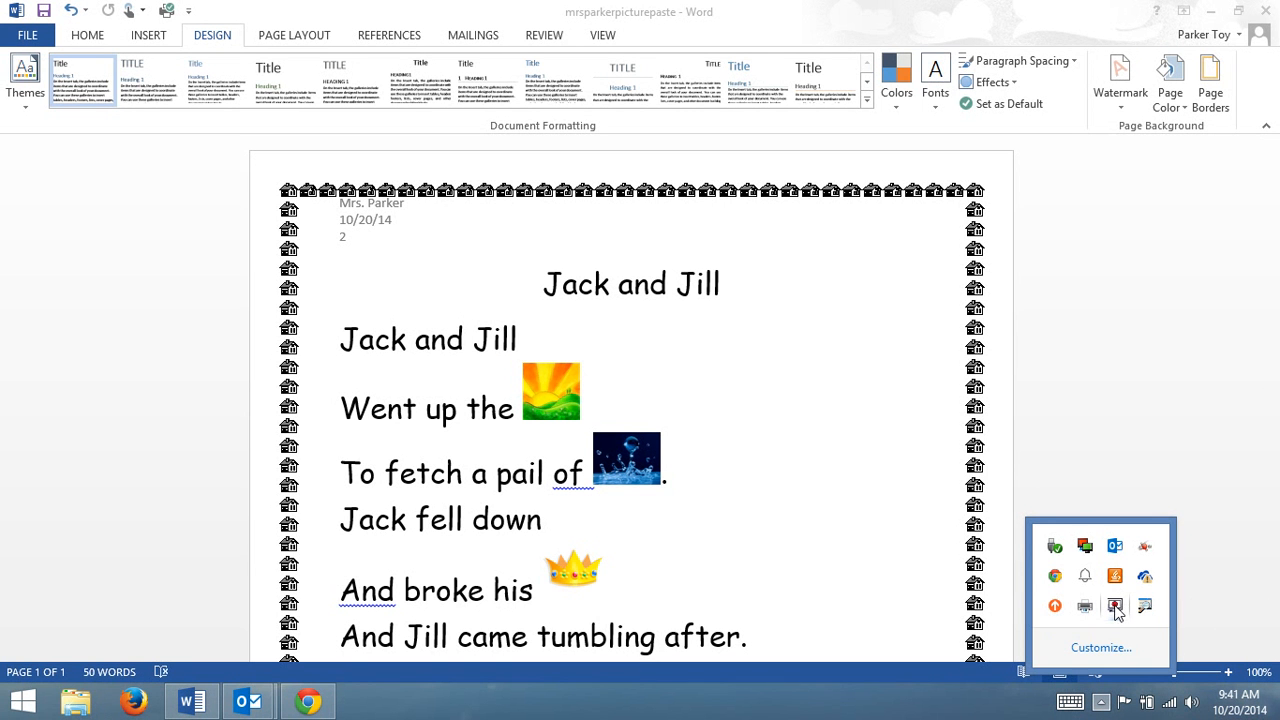
click(1215, 11)
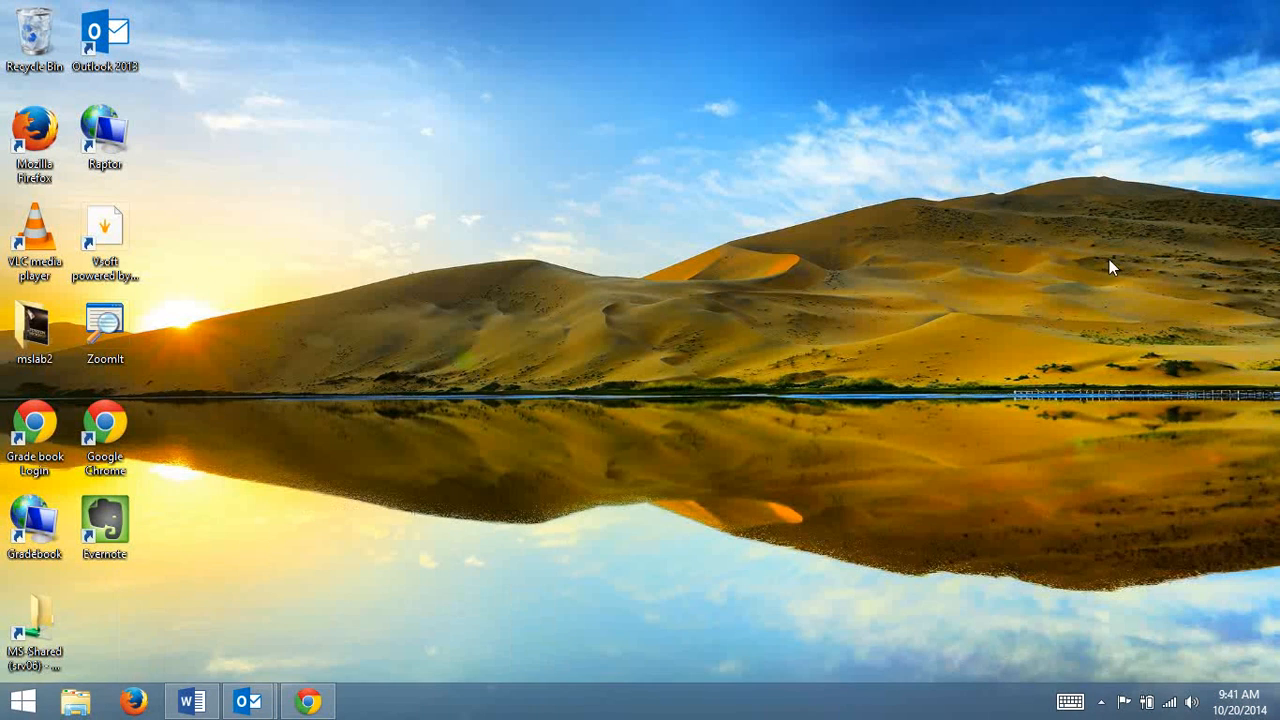
click(1101, 701)
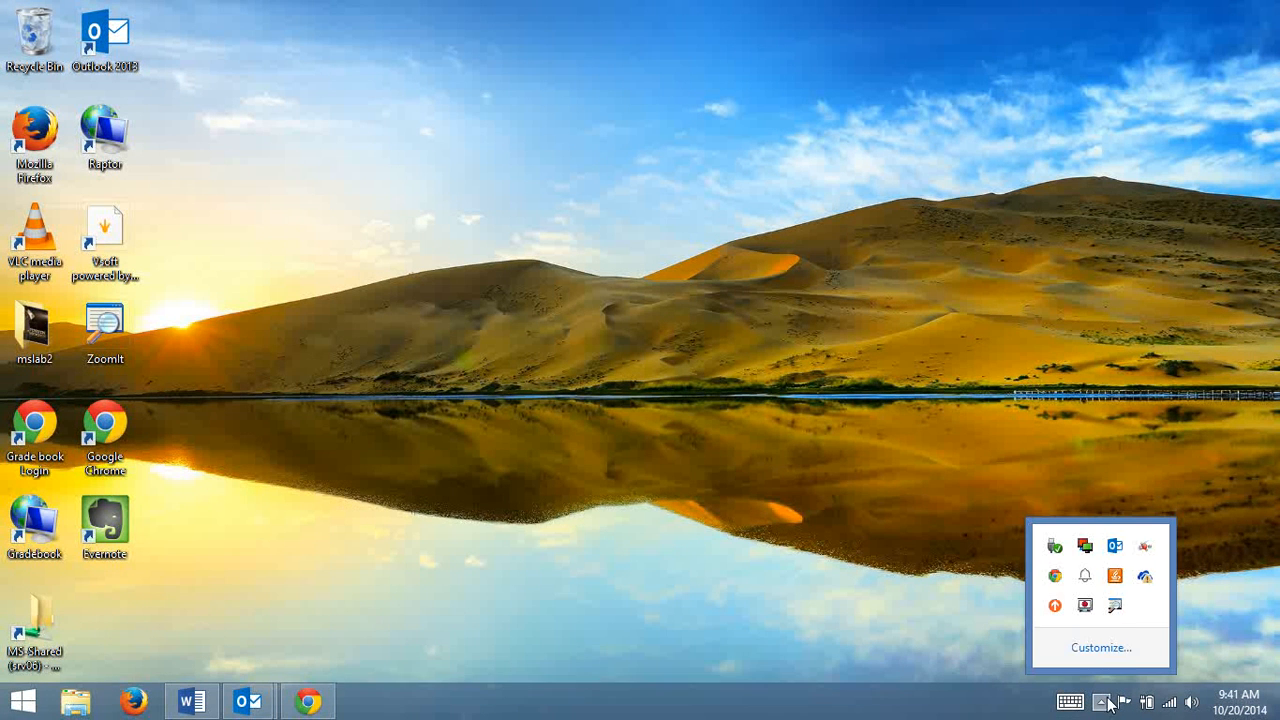
click(1080, 605)
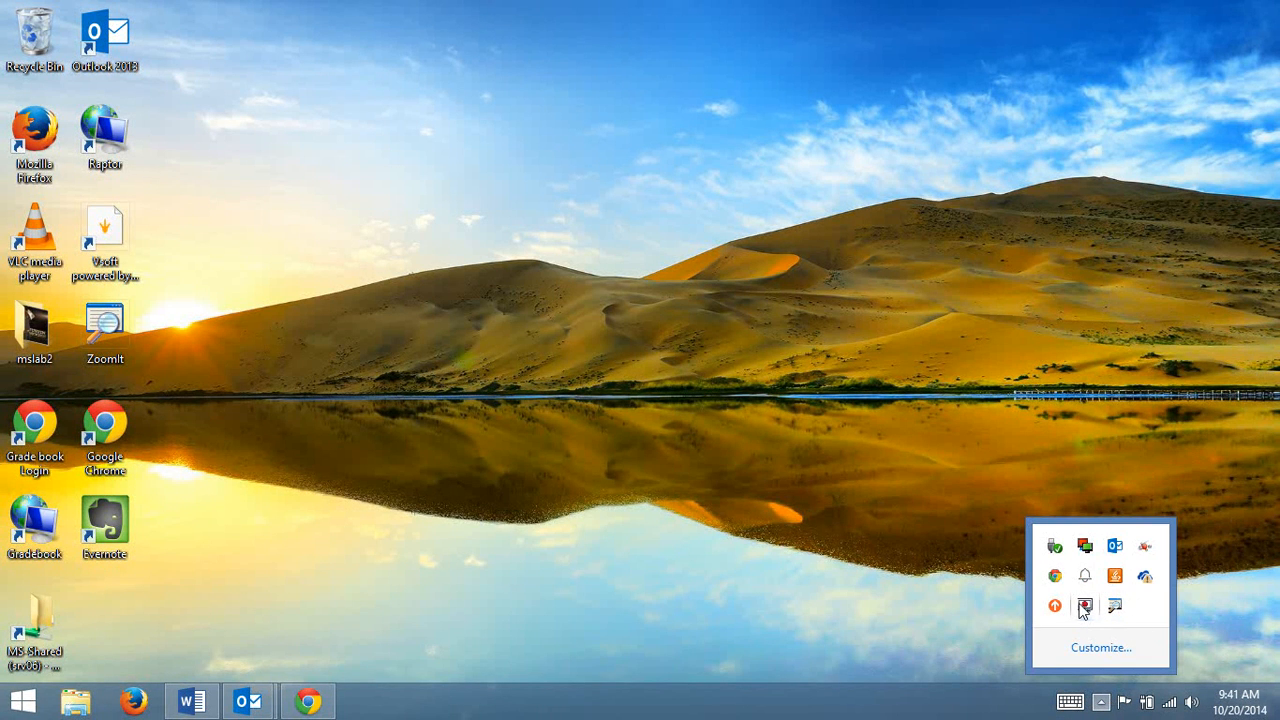